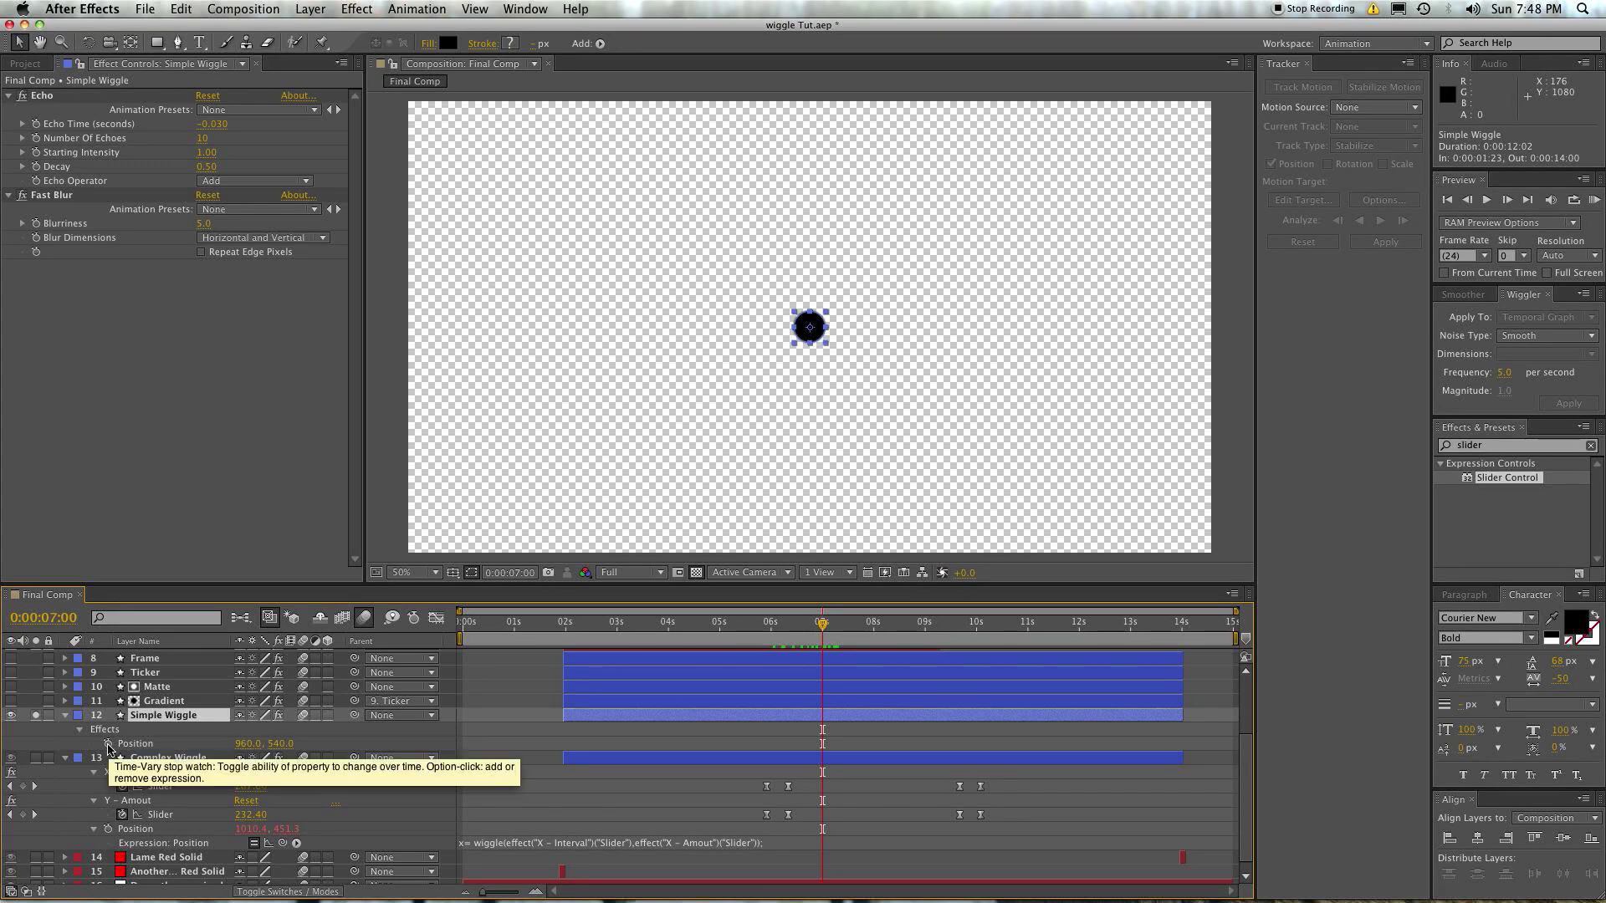
Drive the Simple Wiggle Position with wiggle(1,500) and scrub the timeline to watch the dot wander.
{"action": "left_click", "coordinate": [108, 744], "text": "alt"}
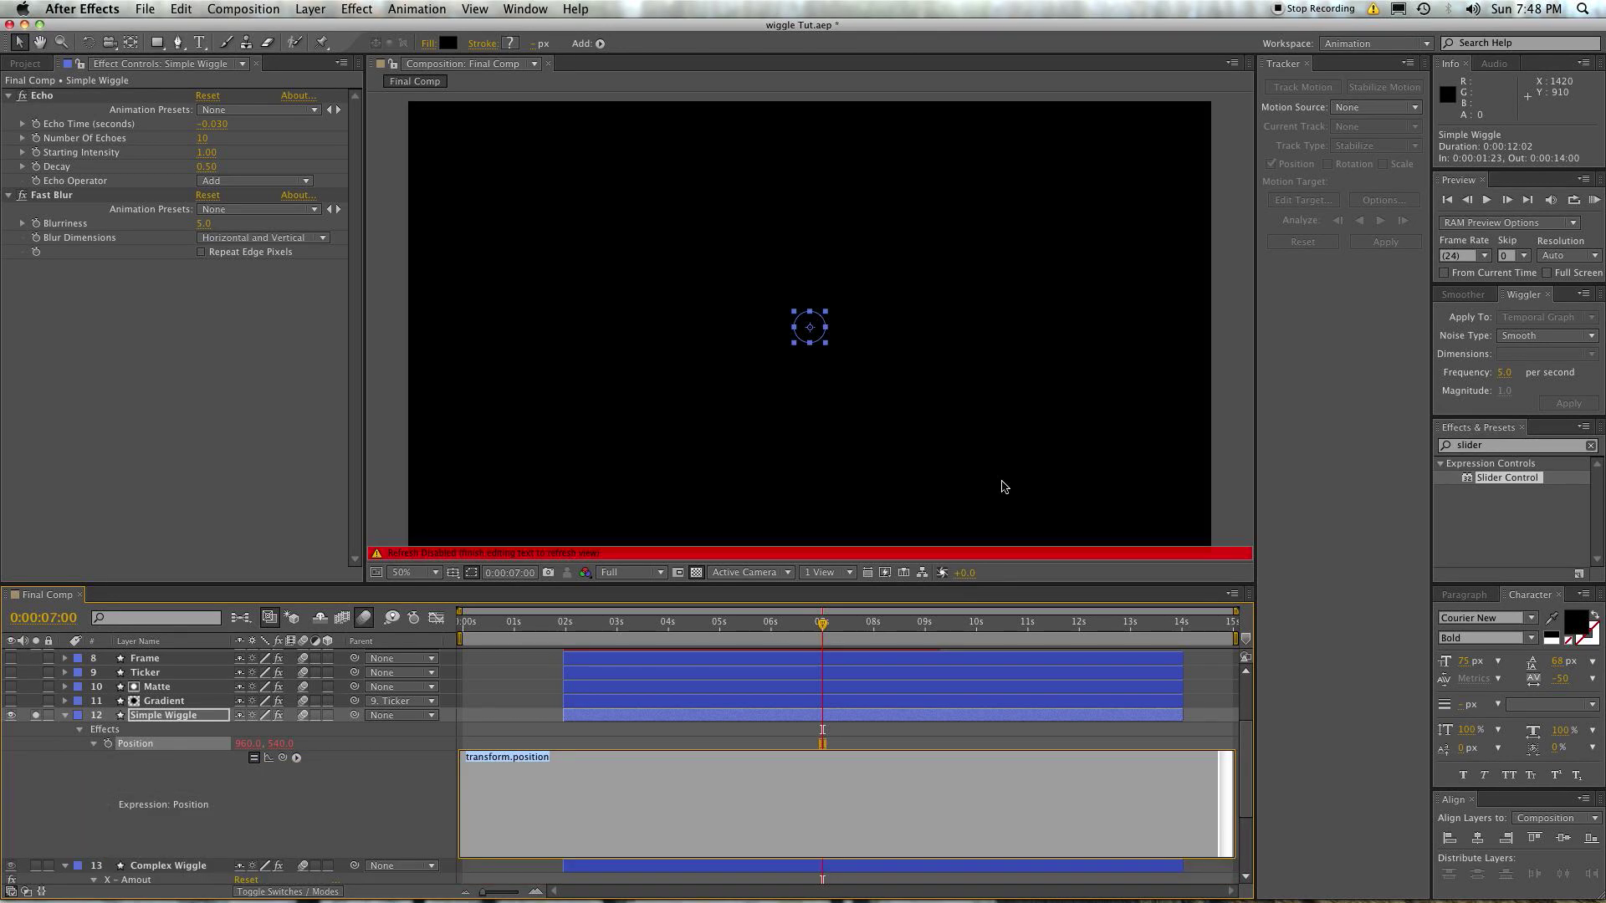
{"action": "type", "text": "wiggle(1,500"}
{"action": "left_click", "coordinate": [1043, 467]}
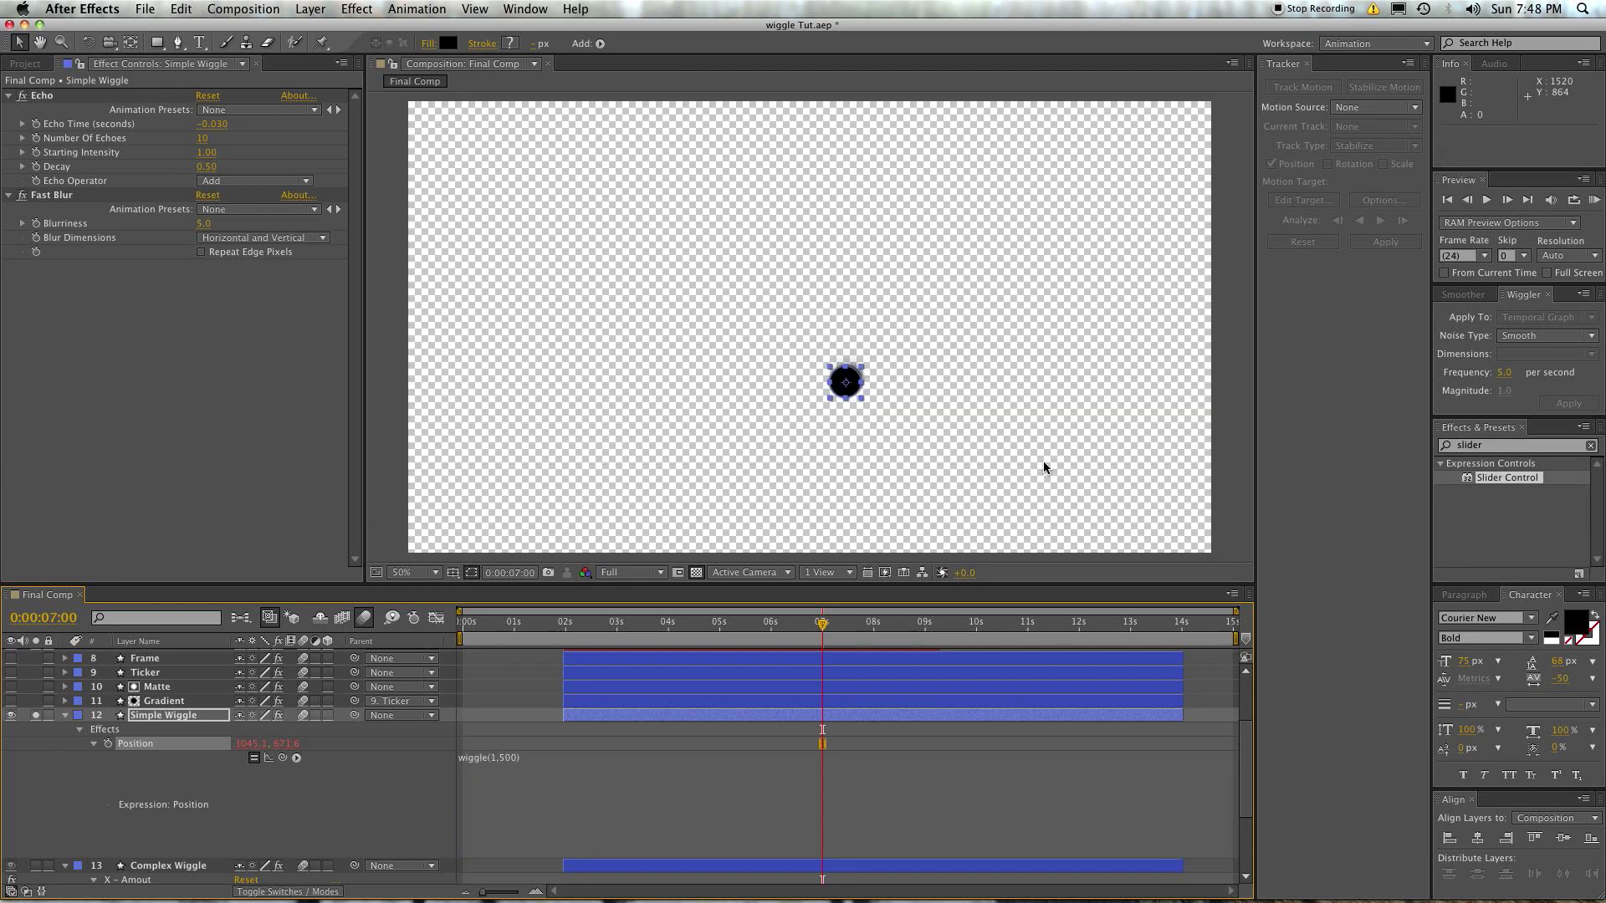
{"action": "mouse_move", "coordinate": [706, 629]}
{"action": "left_mouse_down"}
{"action": "mouse_move", "coordinate": [1046, 629]}
{"action": "mouse_move", "coordinate": [721, 650]}
{"action": "left_mouse_up"}
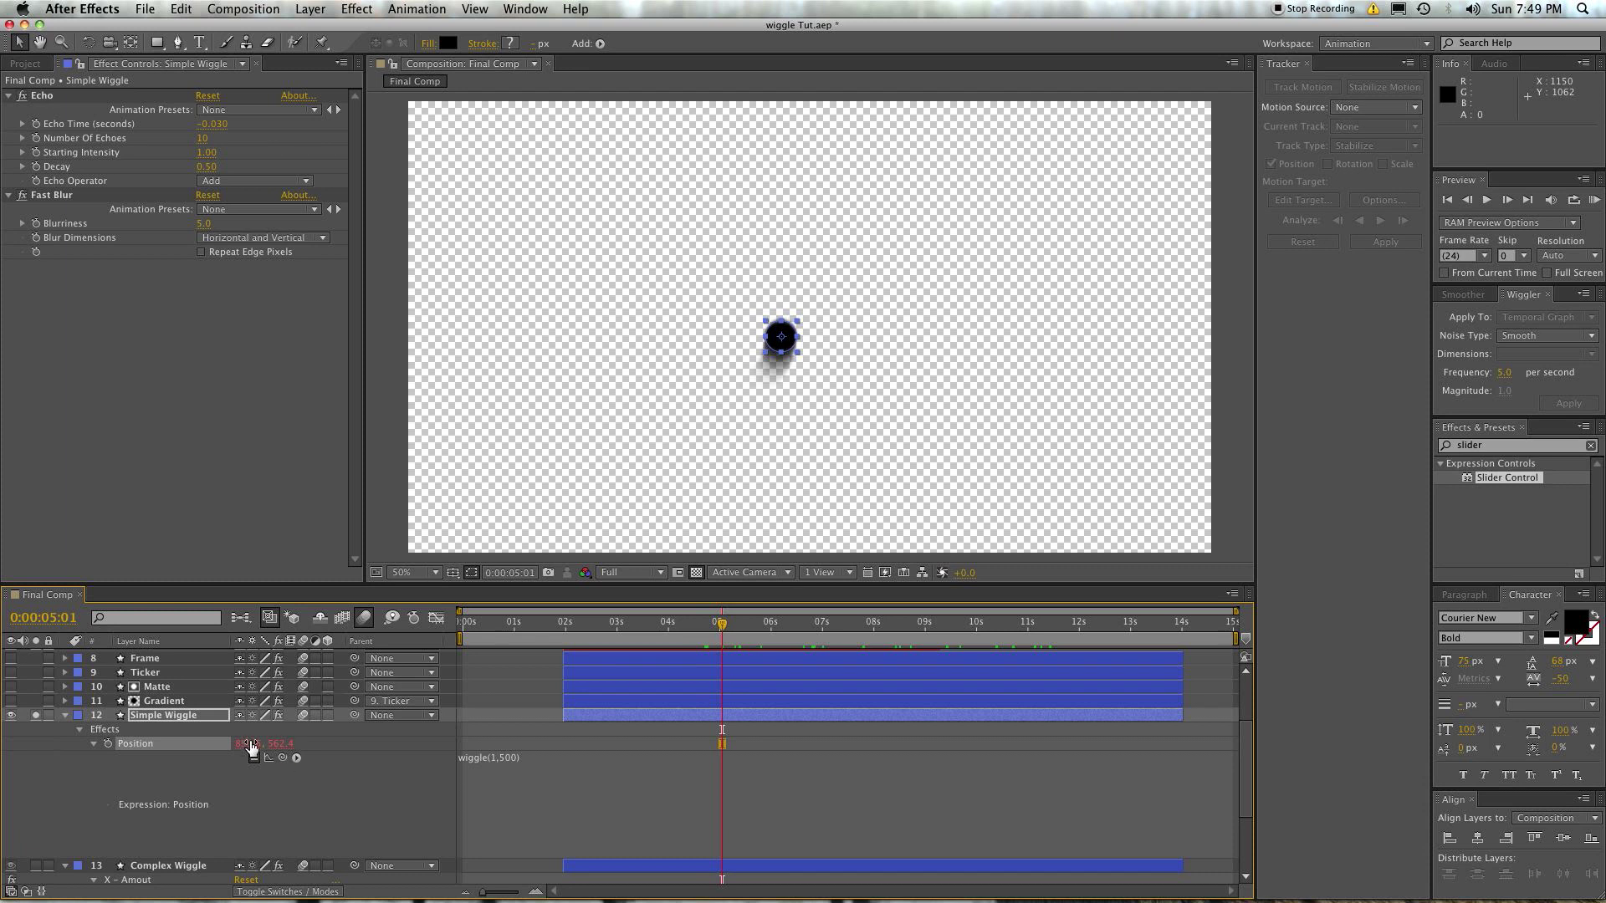
Reselect the Simple Wiggle layer and apply Slider Control from an Effects & Presets 'slider' search.
{"action": "left_click", "coordinate": [577, 739]}
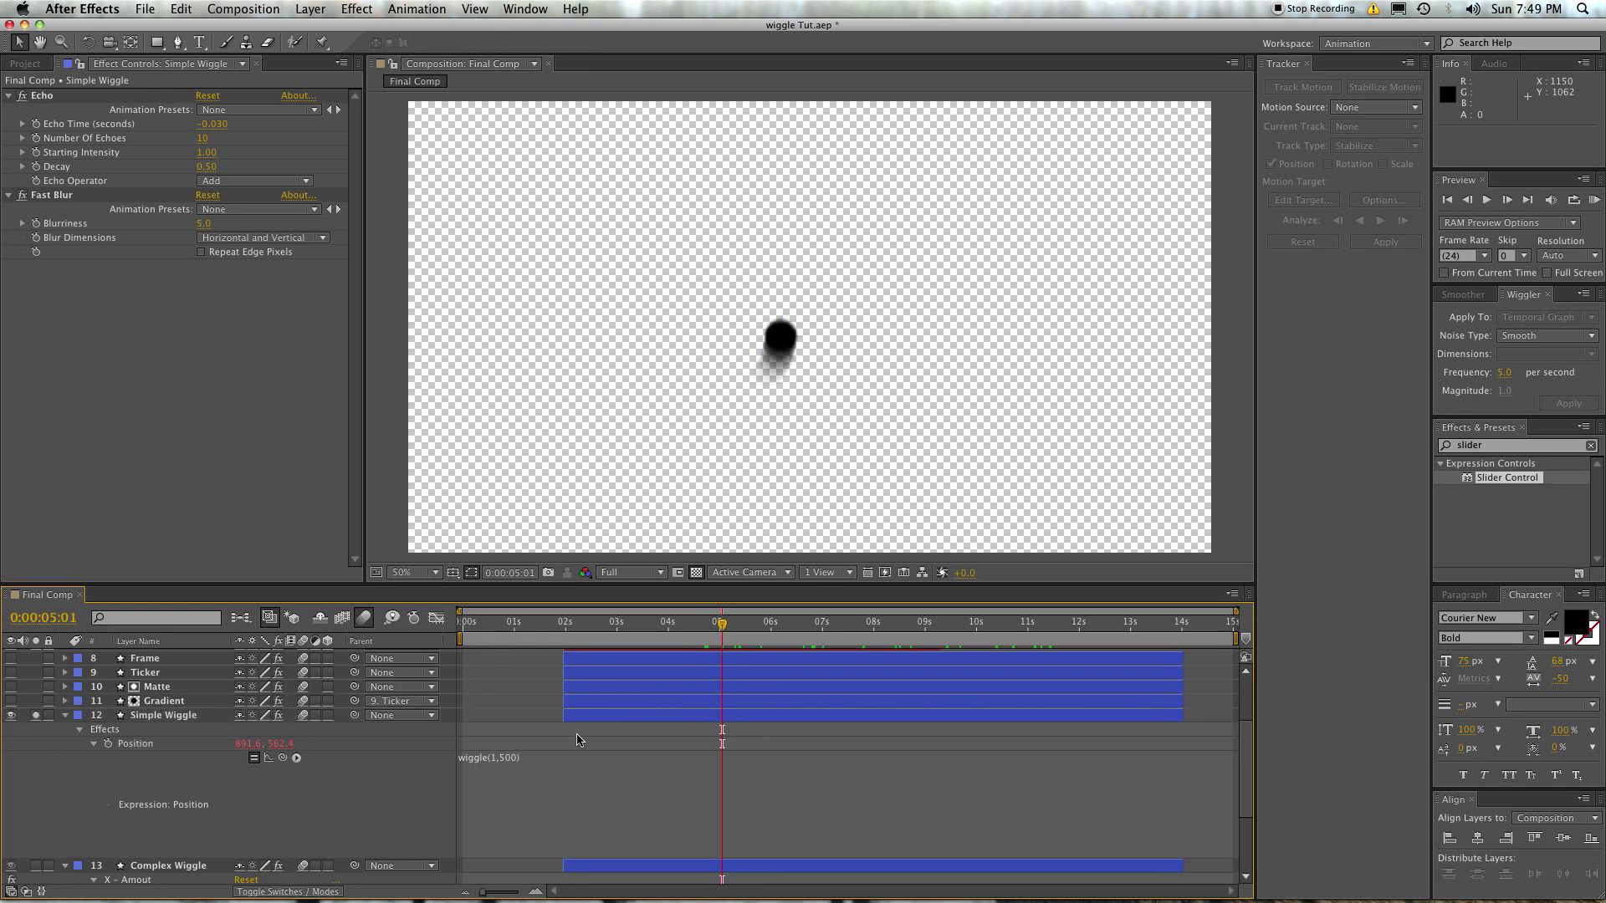
{"action": "left_click", "coordinate": [617, 703]}
{"action": "left_click", "coordinate": [673, 726]}
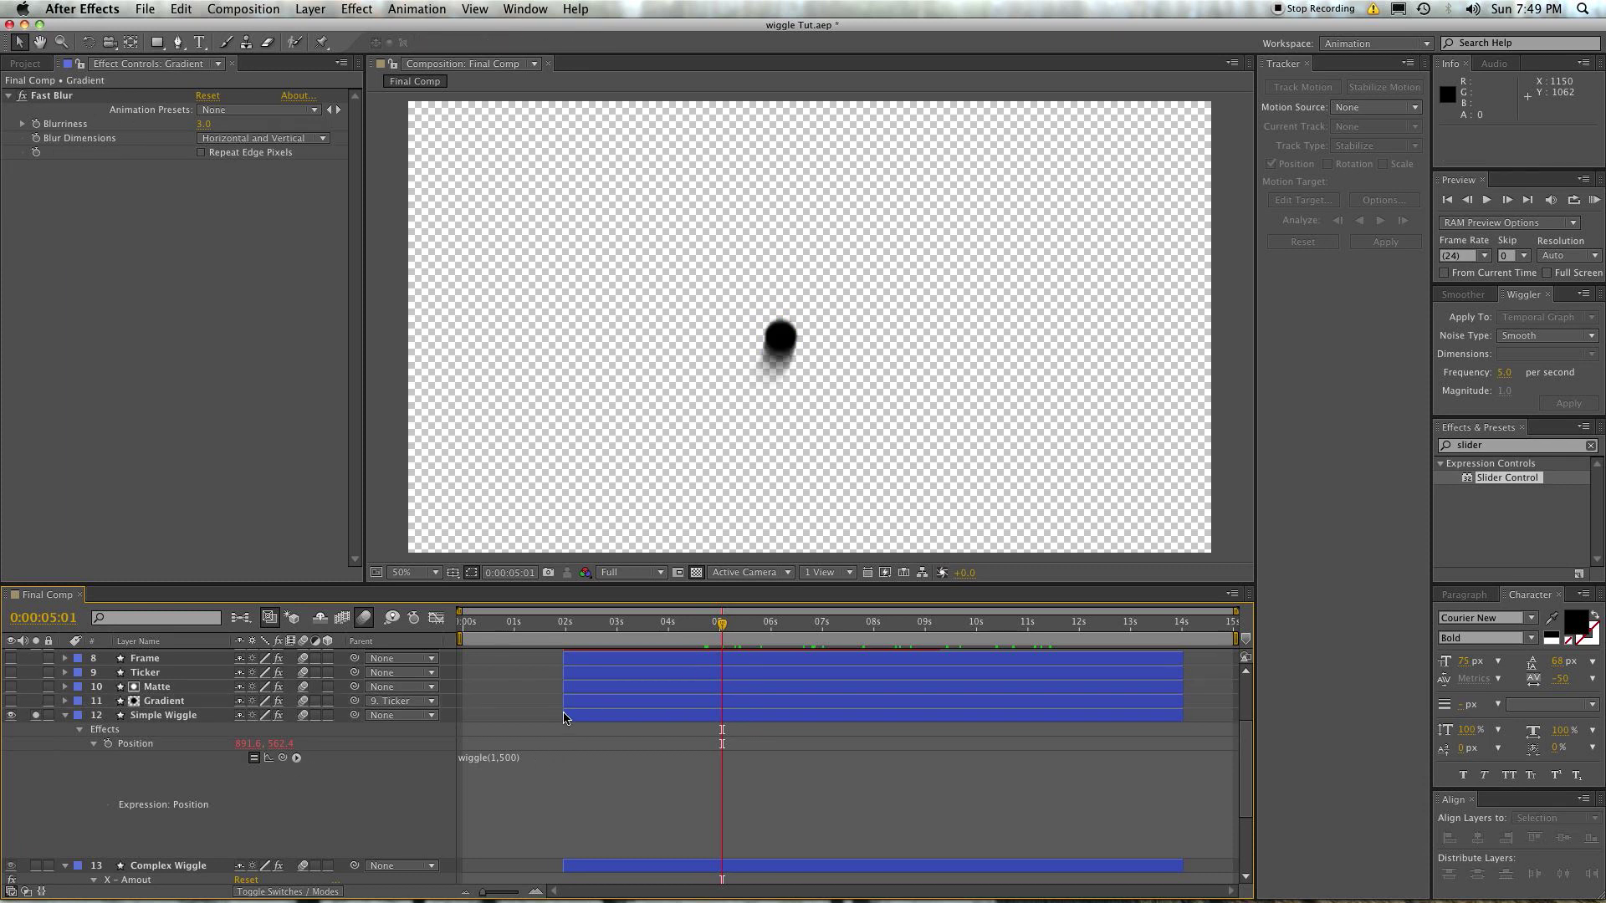
{"action": "left_click", "coordinate": [585, 717]}
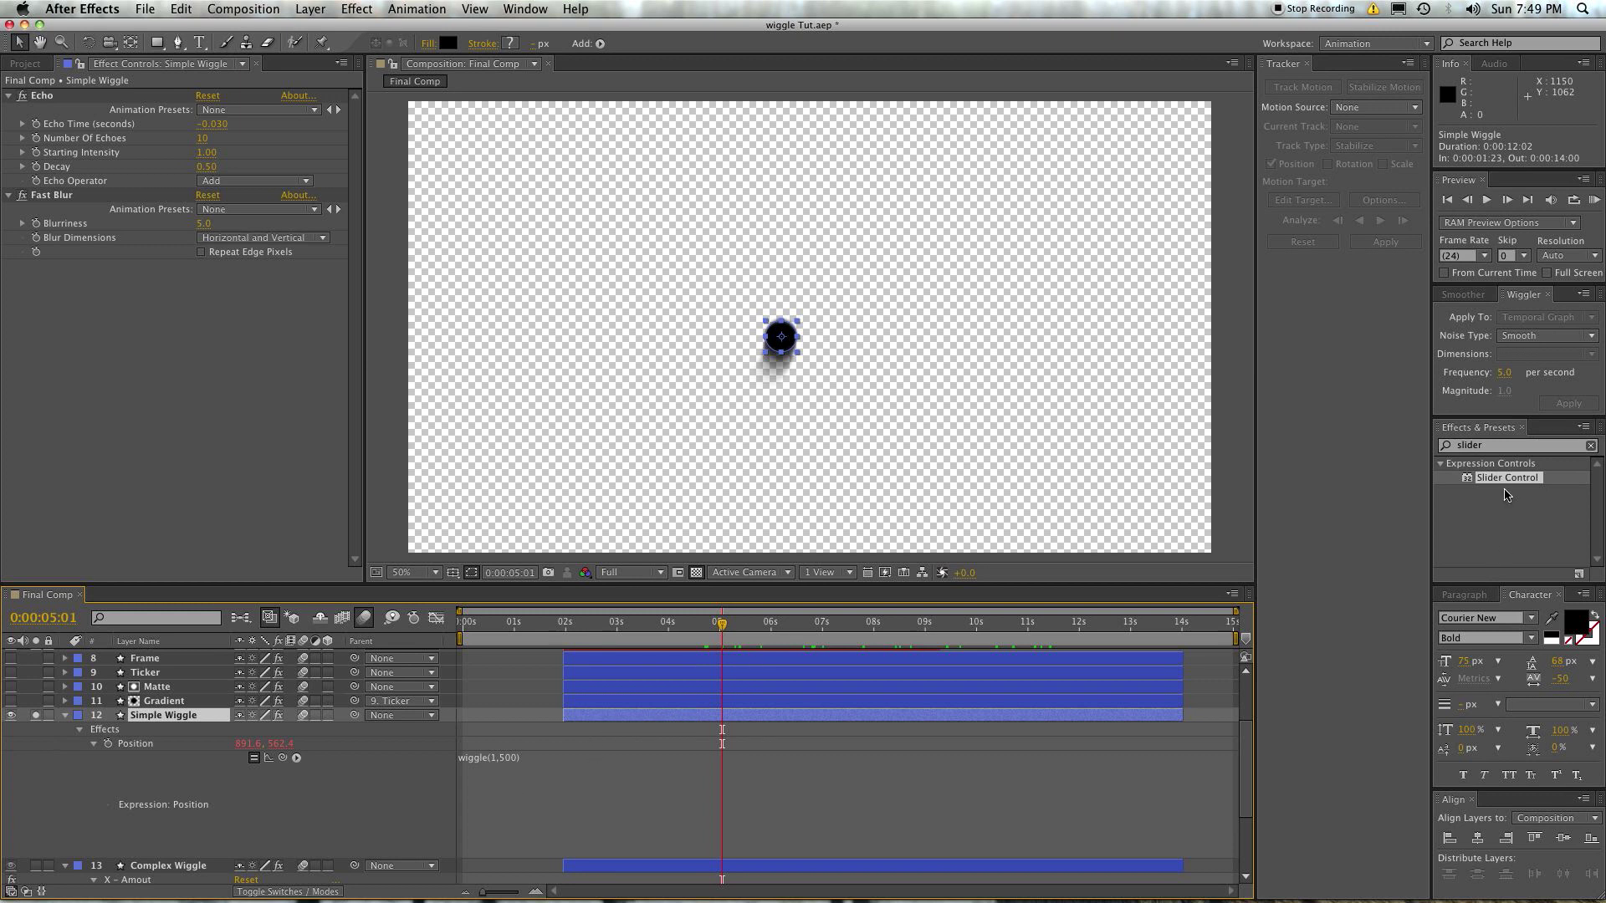
{"action": "left_click", "coordinate": [1478, 444]}
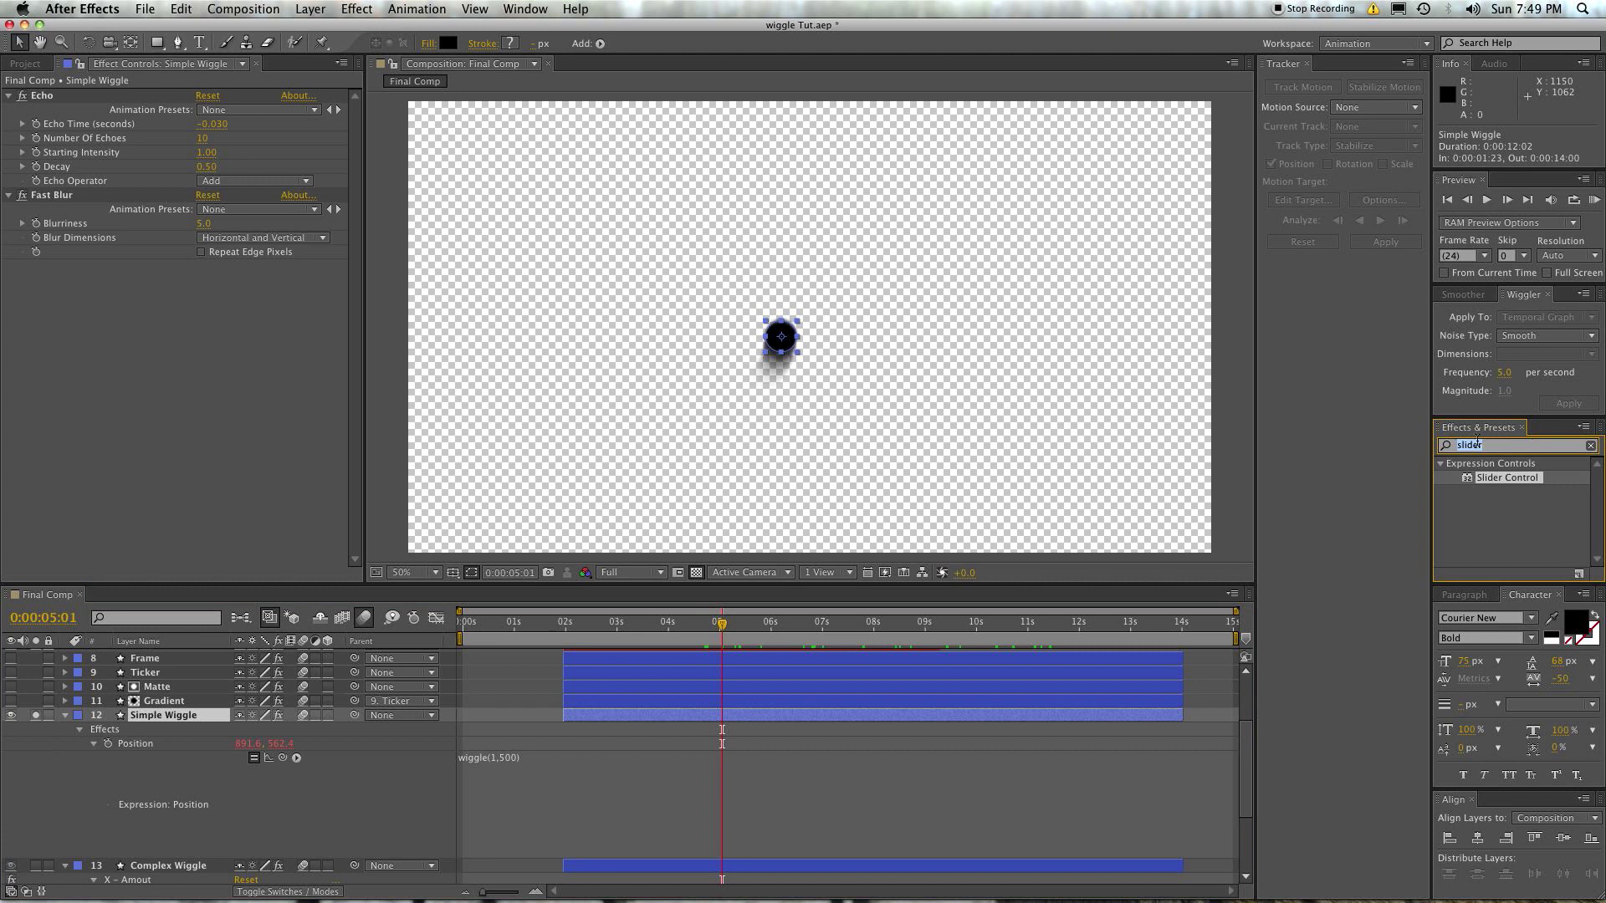
{"action": "left_click_drag", "start_coordinate": [1506, 478], "coordinate": [173, 347]}
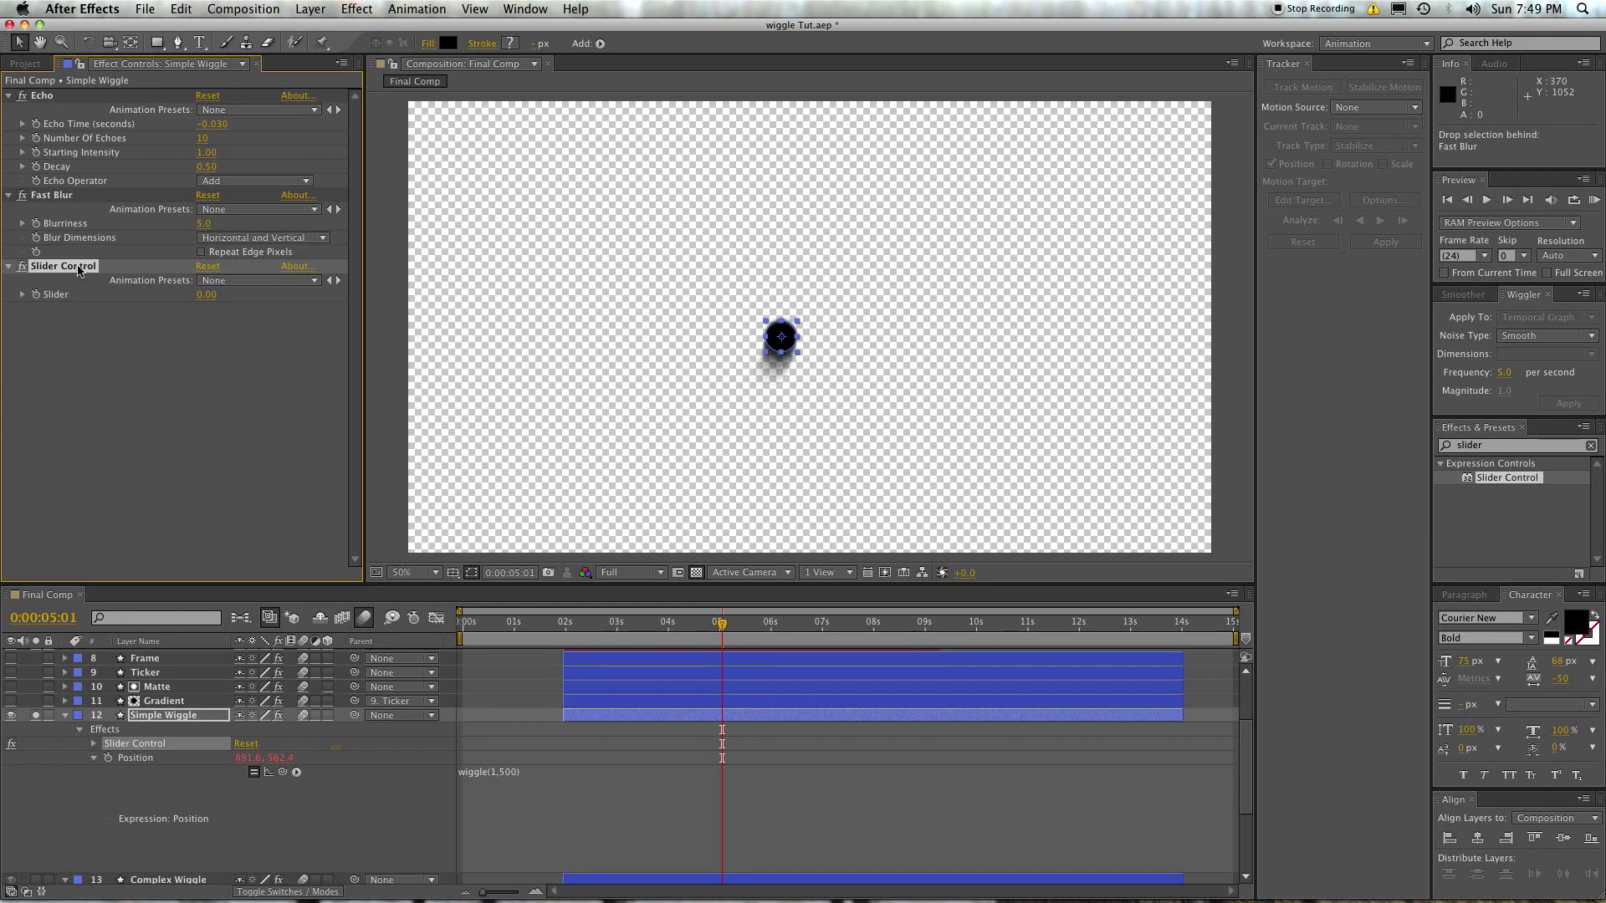
Rename the Slider Control effect to 'number'.
{"action": "key", "text": "Return"}
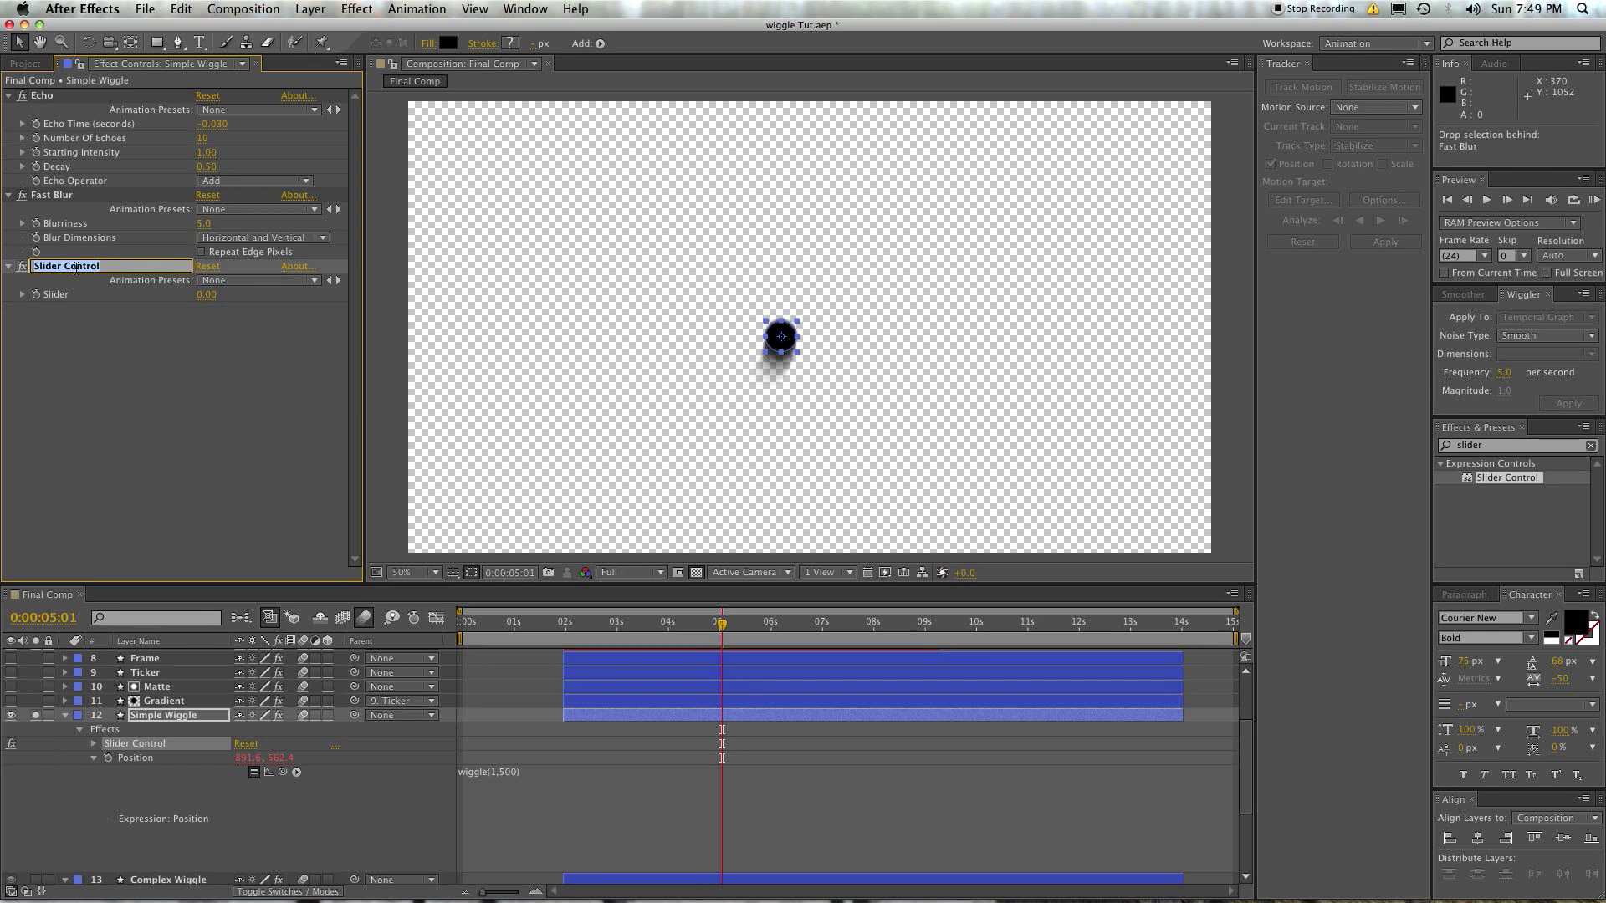
{"action": "type", "text": "In"}
{"action": "key", "text": "BackSpace"}
{"action": "key", "text": "BackSpace"}
{"action": "key", "text": "BackSpace"}
{"action": "key", "text": "BackSpace"}
{"action": "key", "text": "BackSpace"}
{"action": "key", "text": "BackSpace"}
{"action": "key", "text": "BackSpace"}
{"action": "key", "text": "BackSpace"}
{"action": "key", "text": "BackSpace"}
{"action": "type", "text": "number"}
{"action": "key", "text": "Return"}
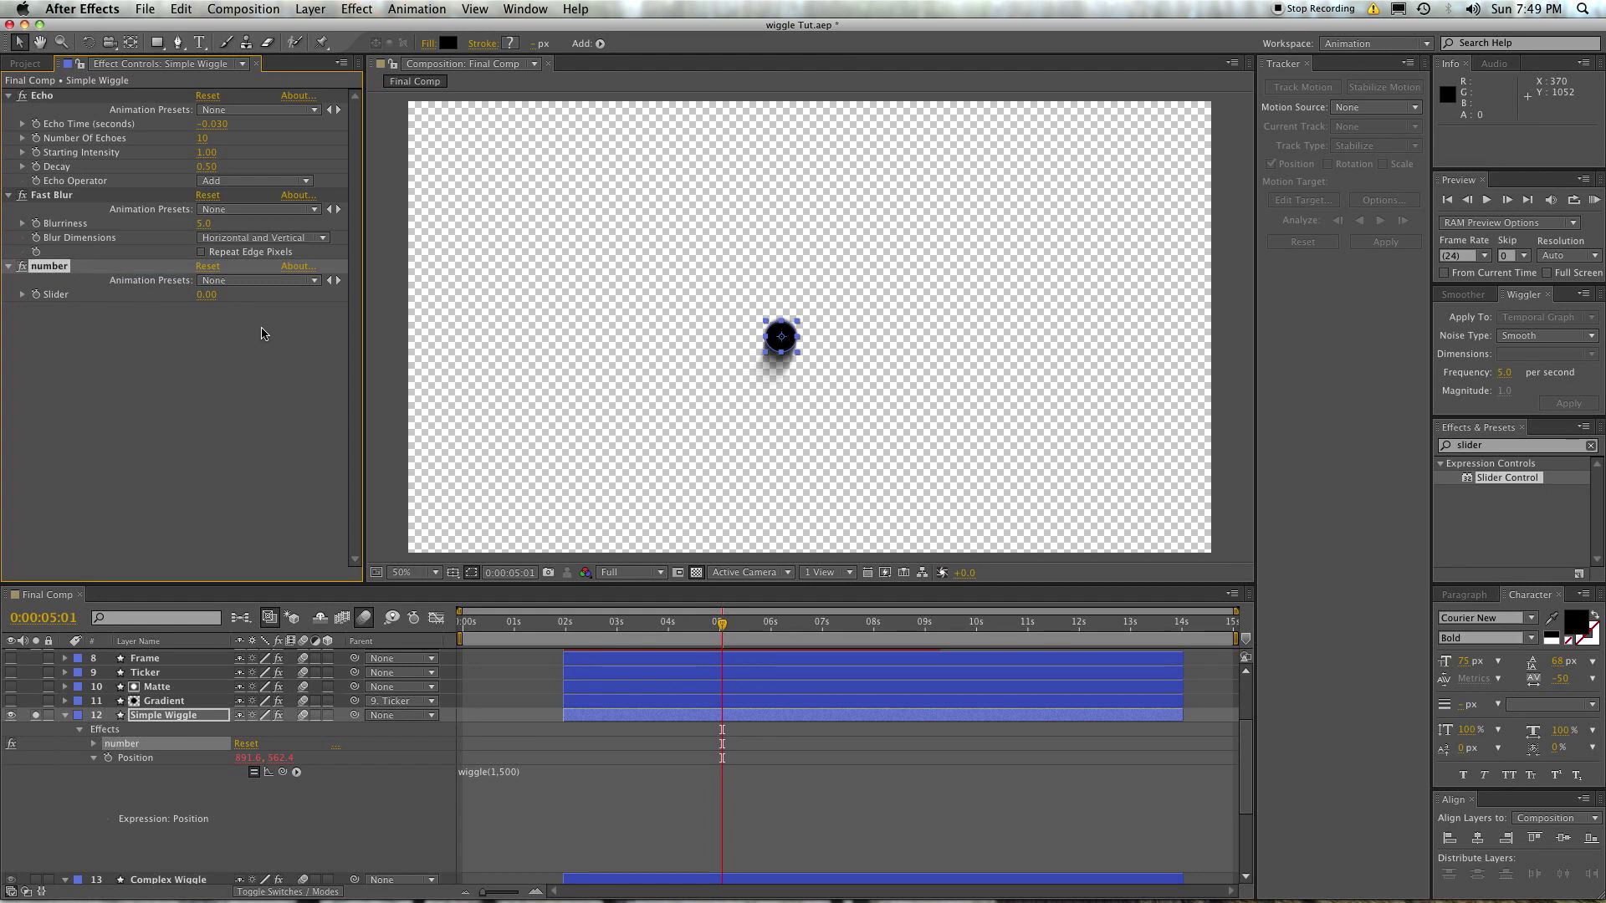
Pick-whip the 500 wiggle amount to the number Slider, giving wiggle(1,effect("number")("Slider")).
{"action": "left_click", "coordinate": [510, 773]}
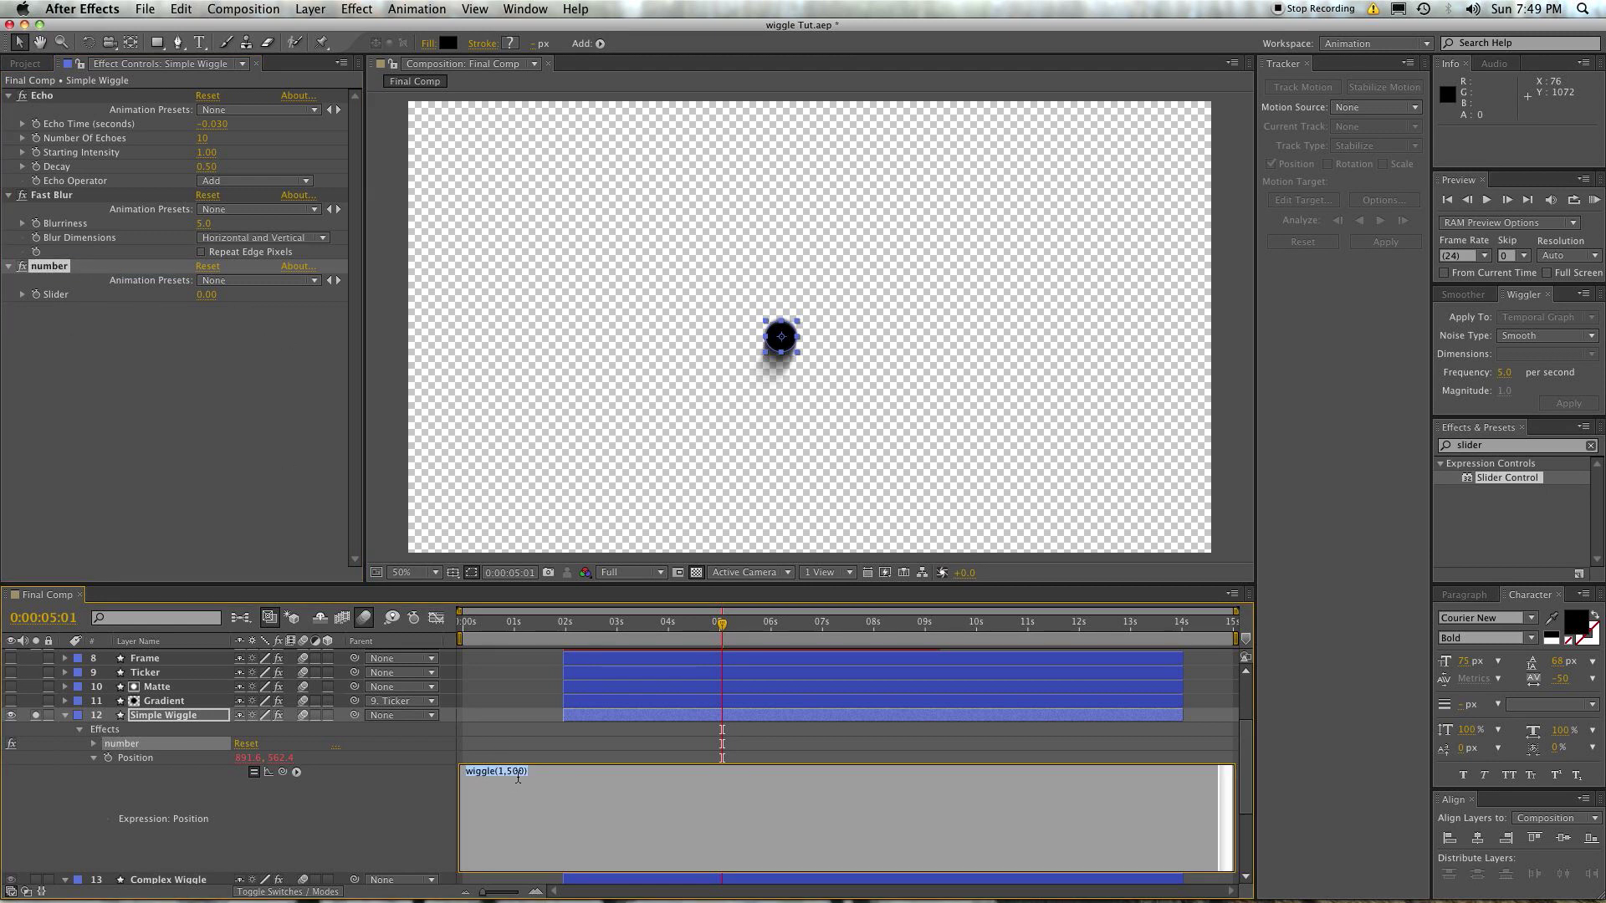
{"action": "left_click_drag", "start_coordinate": [499, 772], "coordinate": [518, 776]}
{"action": "left_click", "coordinate": [516, 773]}
{"action": "left_click_drag", "start_coordinate": [509, 773], "coordinate": [519, 772]}
{"action": "left_click_drag", "start_coordinate": [284, 773], "coordinate": [64, 299]}
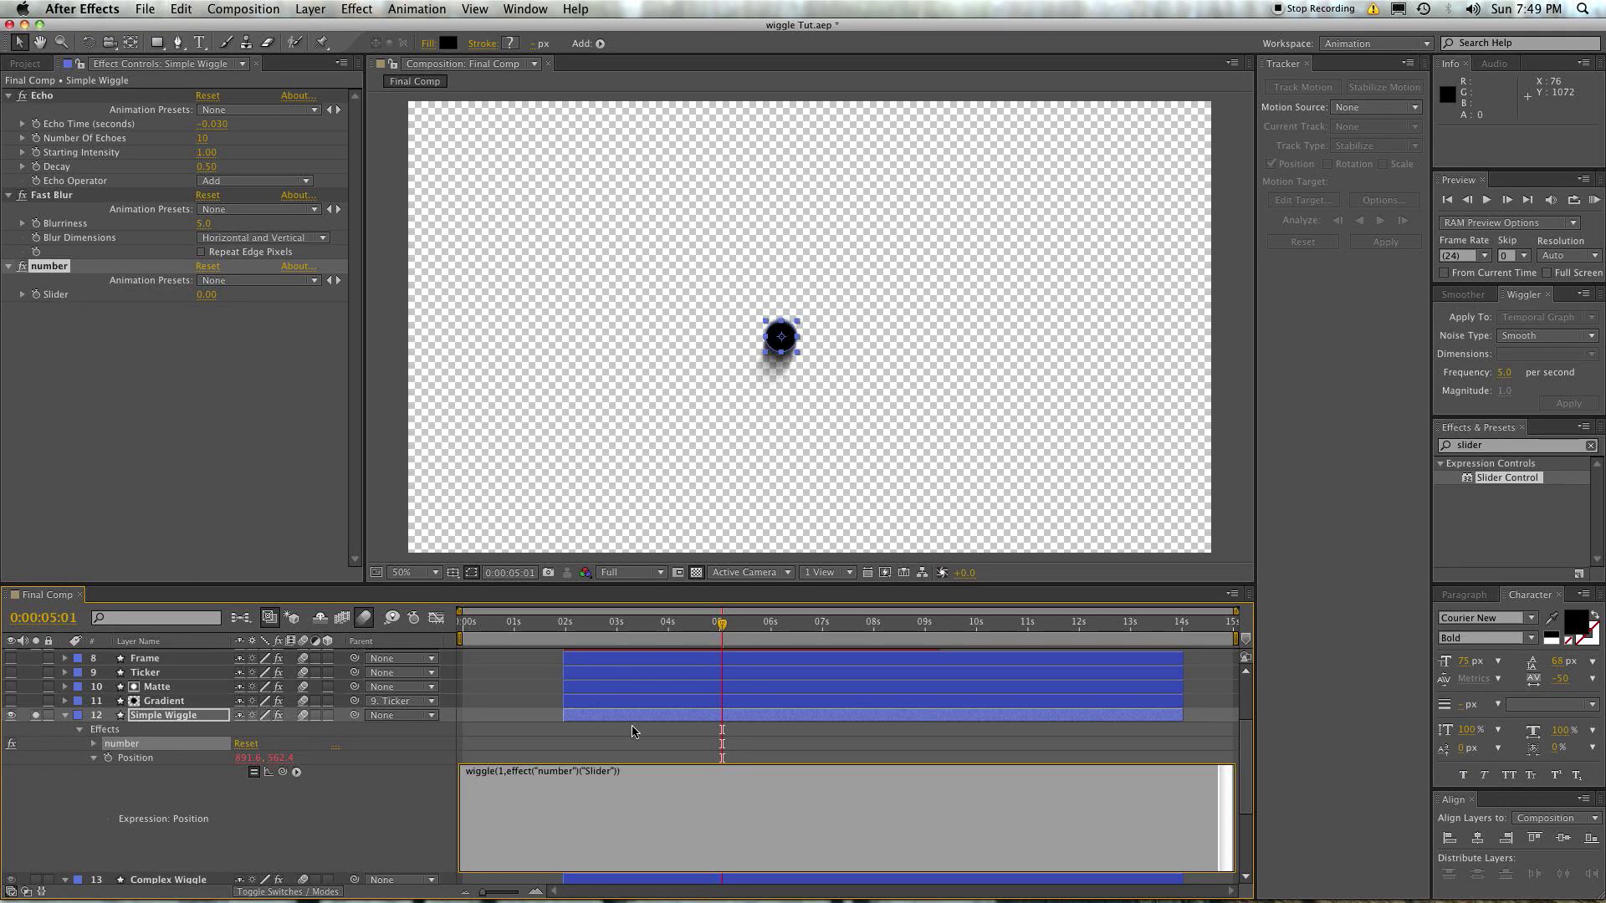
{"action": "left_click", "coordinate": [677, 757]}
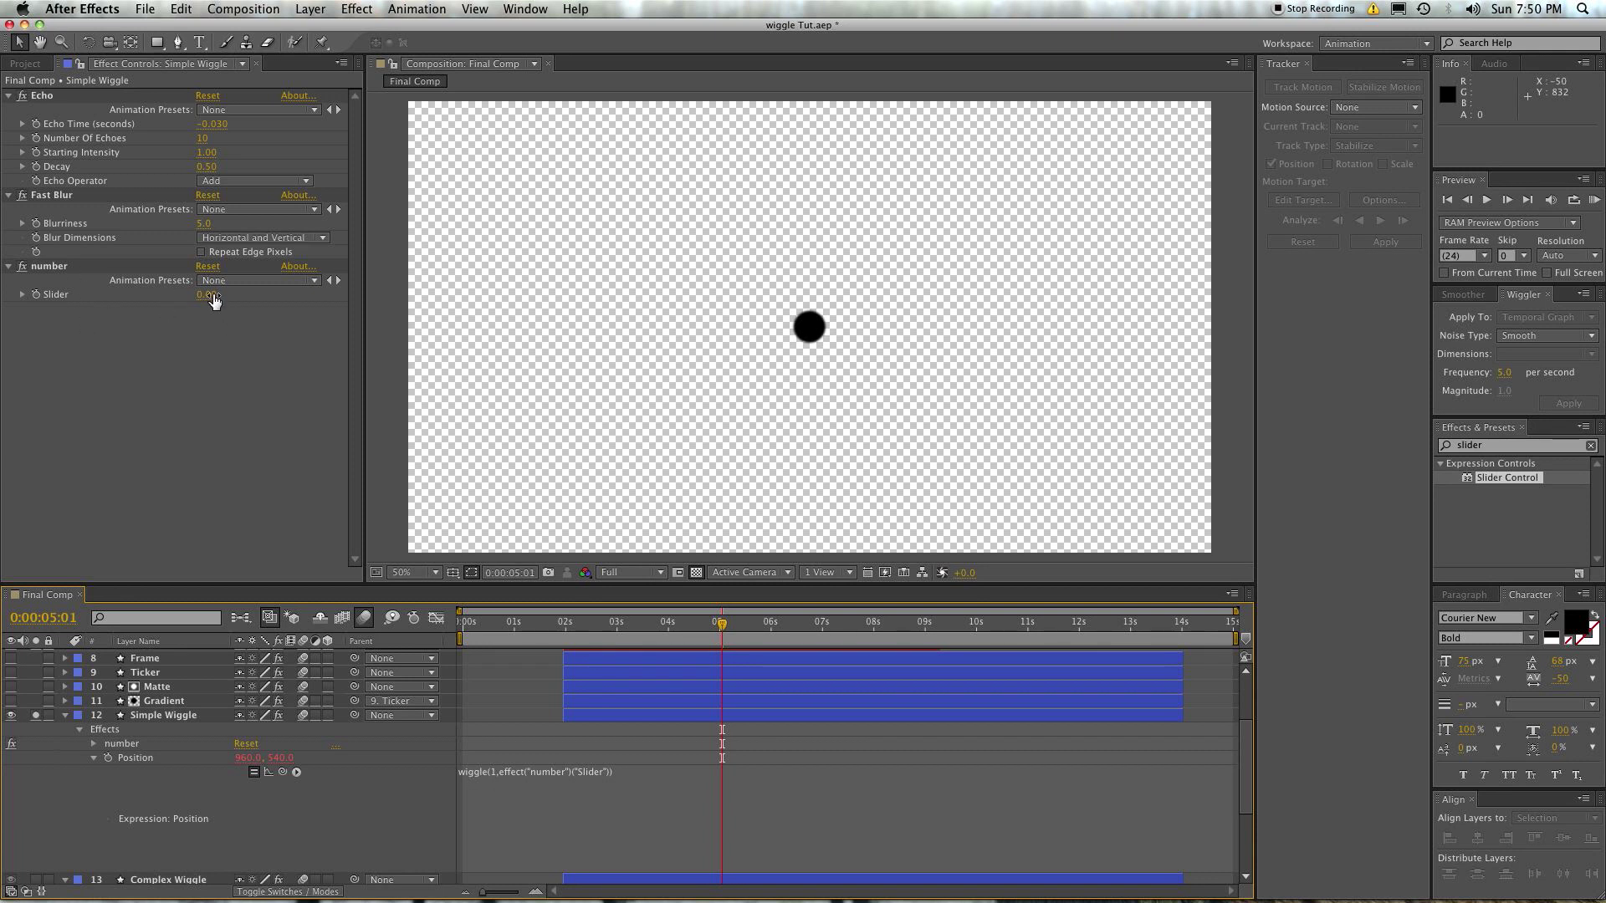
Raise the number Slider to 139, then 1134, and preview the bigger wiggles.
{"action": "left_click_drag", "start_coordinate": [210, 294], "coordinate": [332, 298]}
{"action": "left_click_drag", "start_coordinate": [785, 298], "coordinate": [1036, 488]}
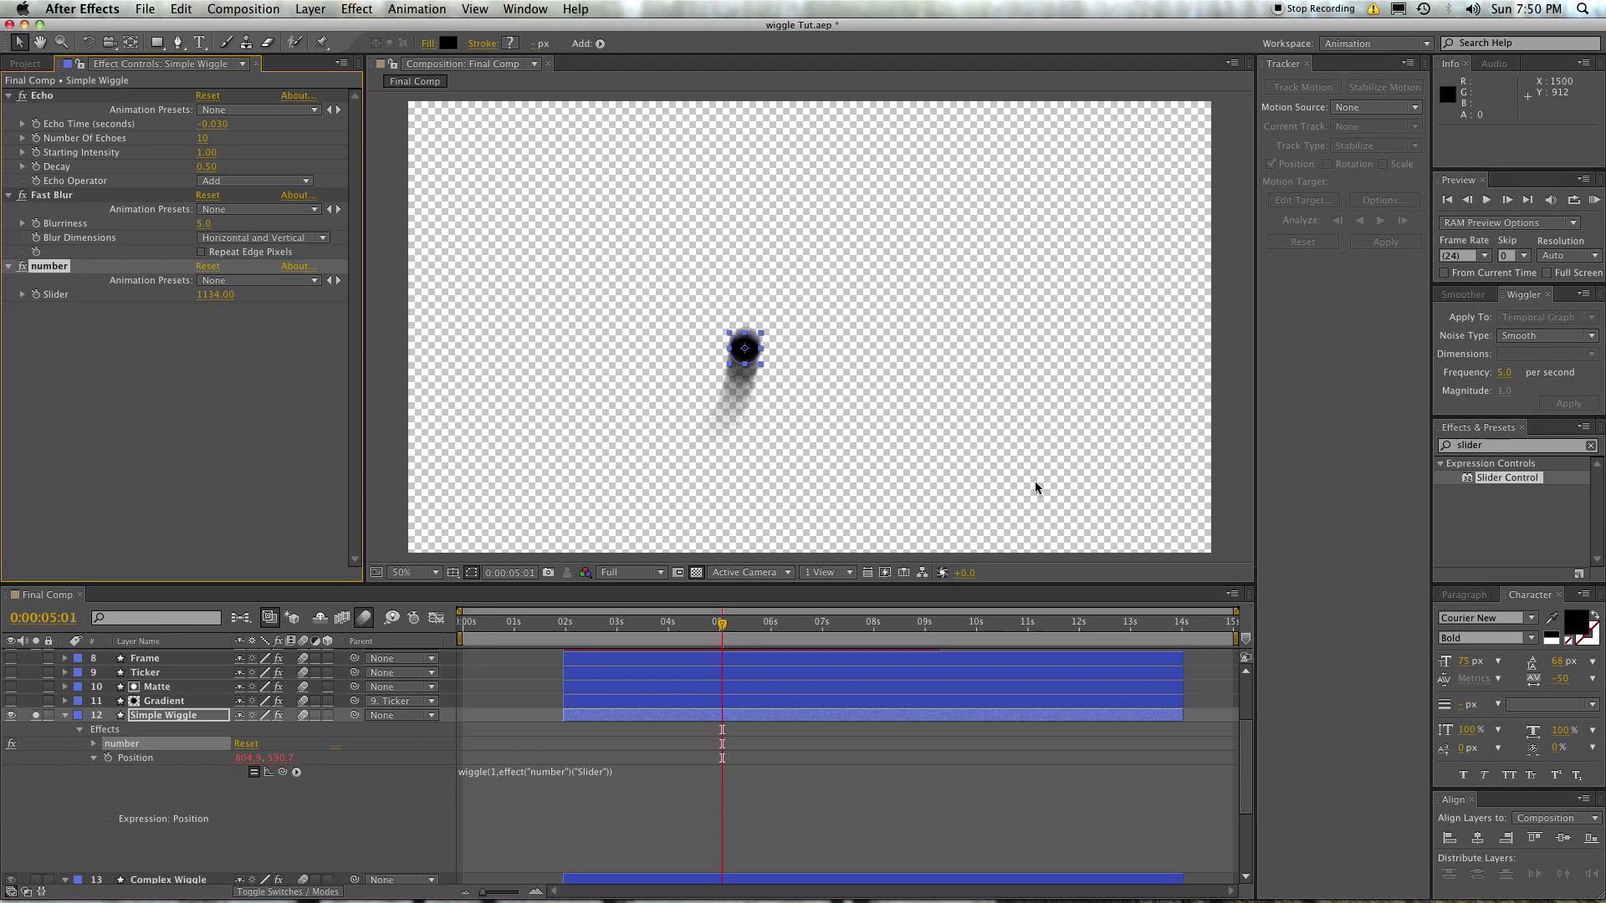
{"action": "left_click", "coordinate": [629, 633]}
{"action": "key", "text": "space"}
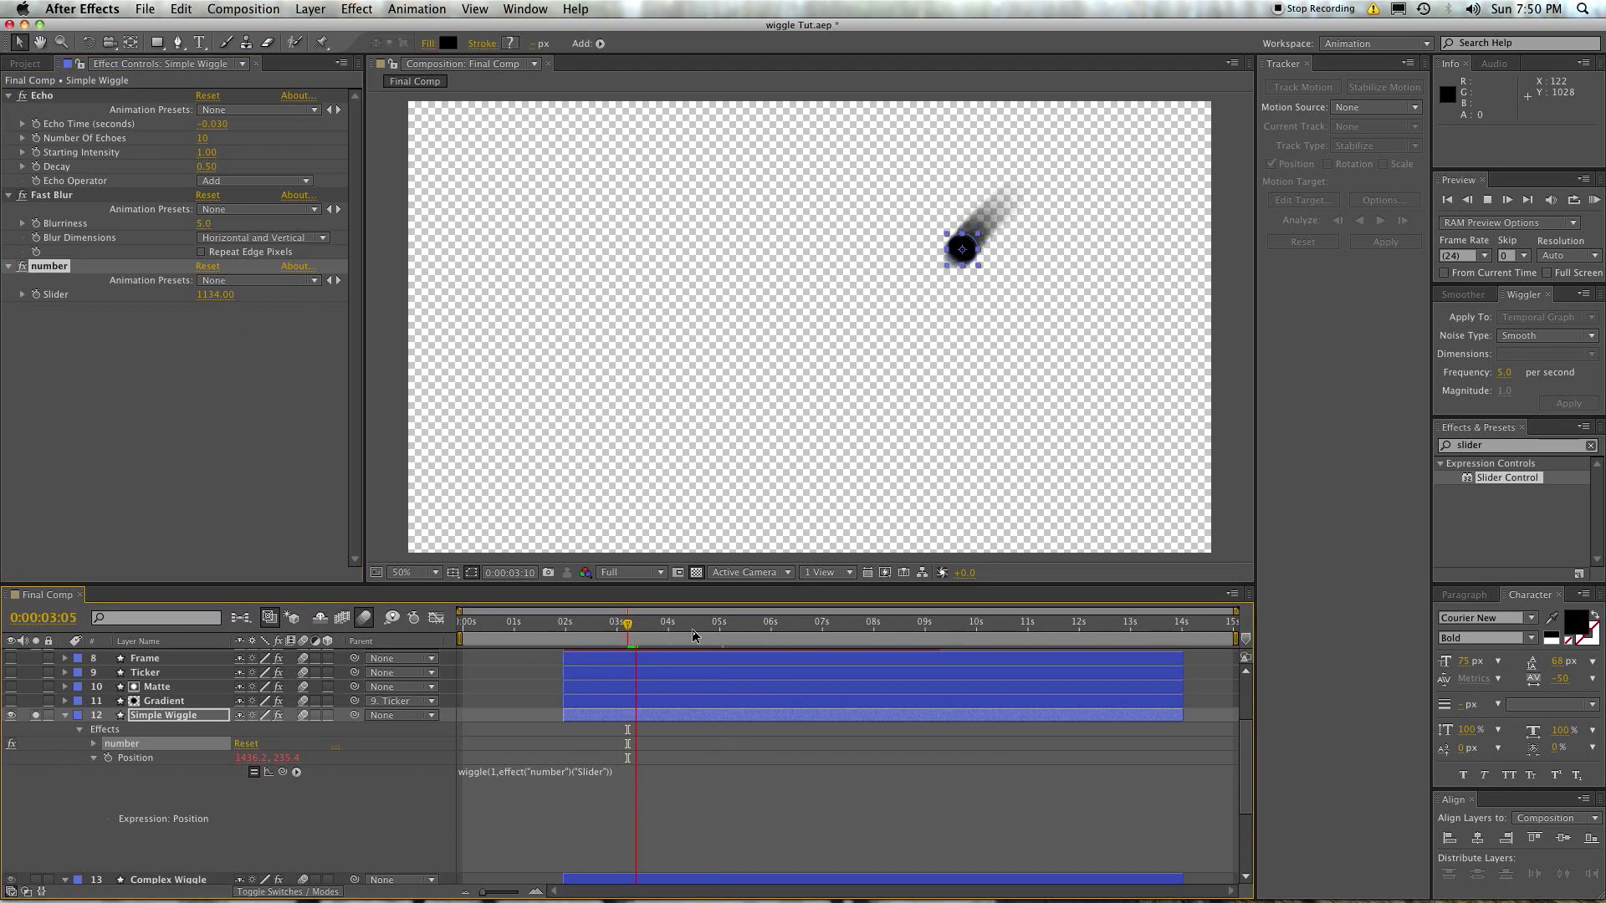
{"action": "key", "text": "space"}
{"action": "left_click_drag", "start_coordinate": [813, 638], "coordinate": [678, 638]}
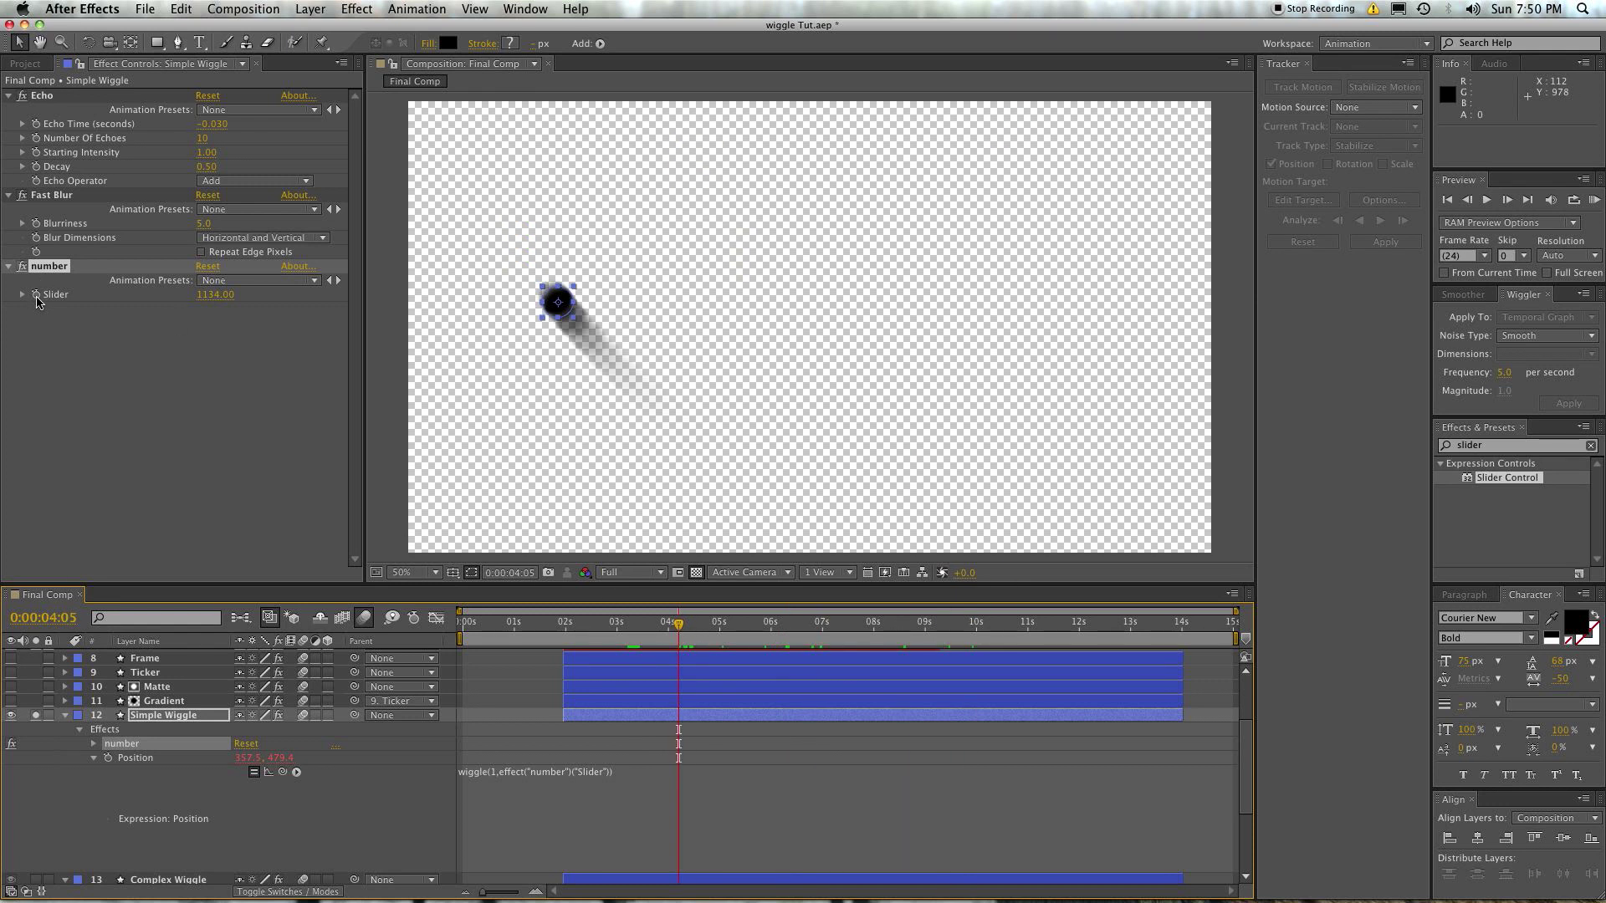
Keyframe the number Slider at 0, then at 10000 on a later frame.
{"action": "left_click", "coordinate": [37, 296]}
{"action": "left_click", "coordinate": [208, 295]}
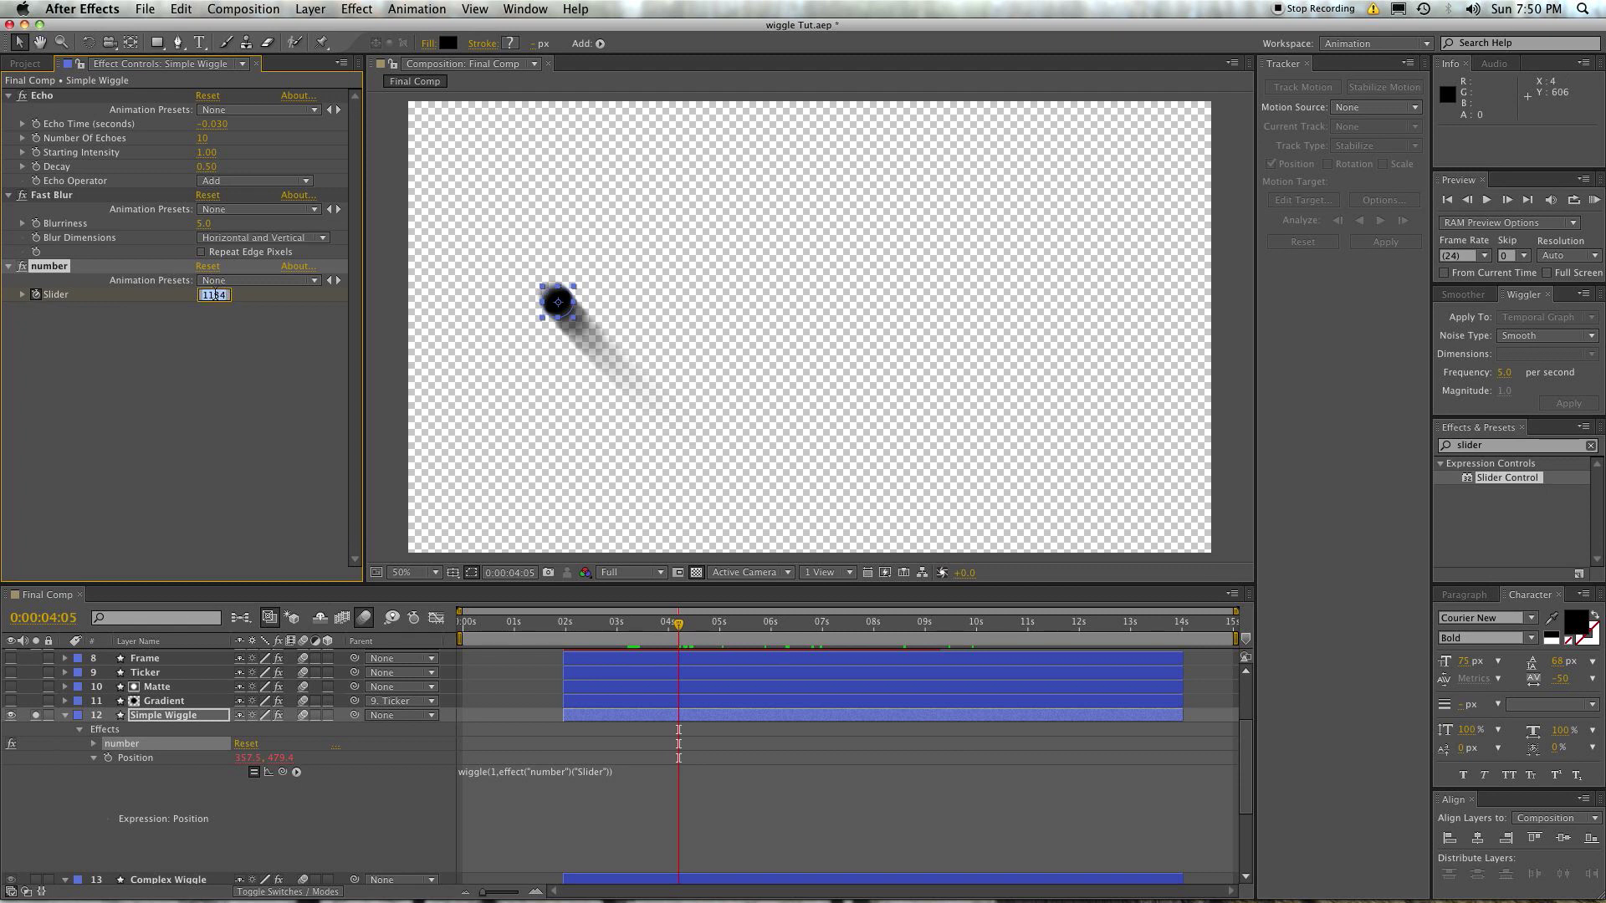
{"action": "type", "text": "0"}
{"action": "key", "text": "Return"}
{"action": "key", "text": "space"}
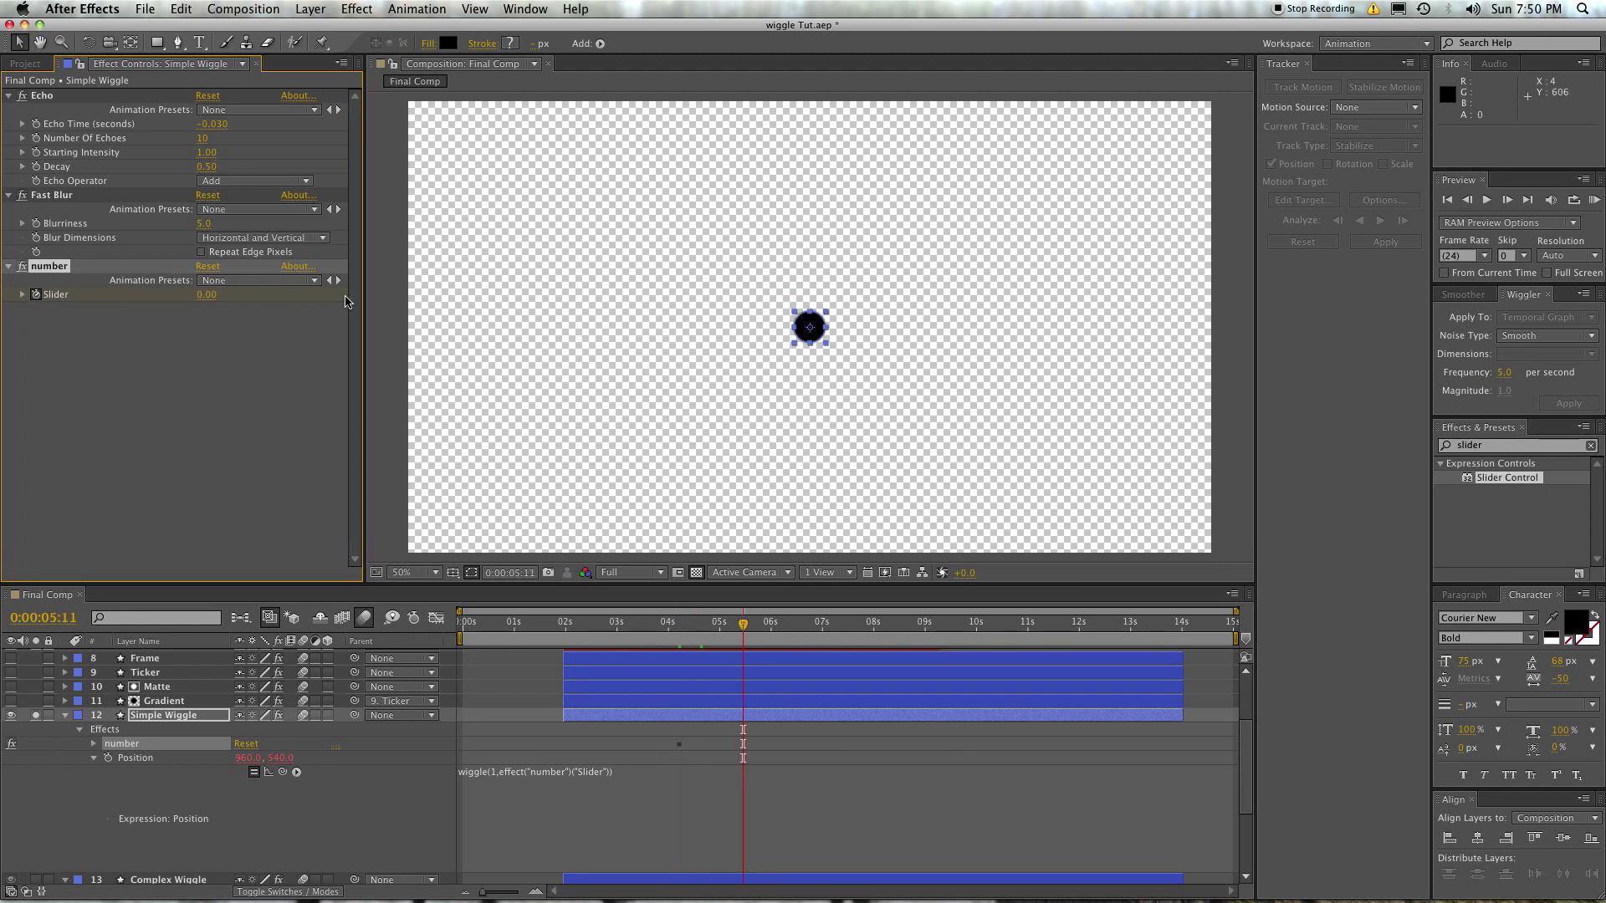
{"action": "key", "text": "space"}
{"action": "left_click", "coordinate": [212, 296]}
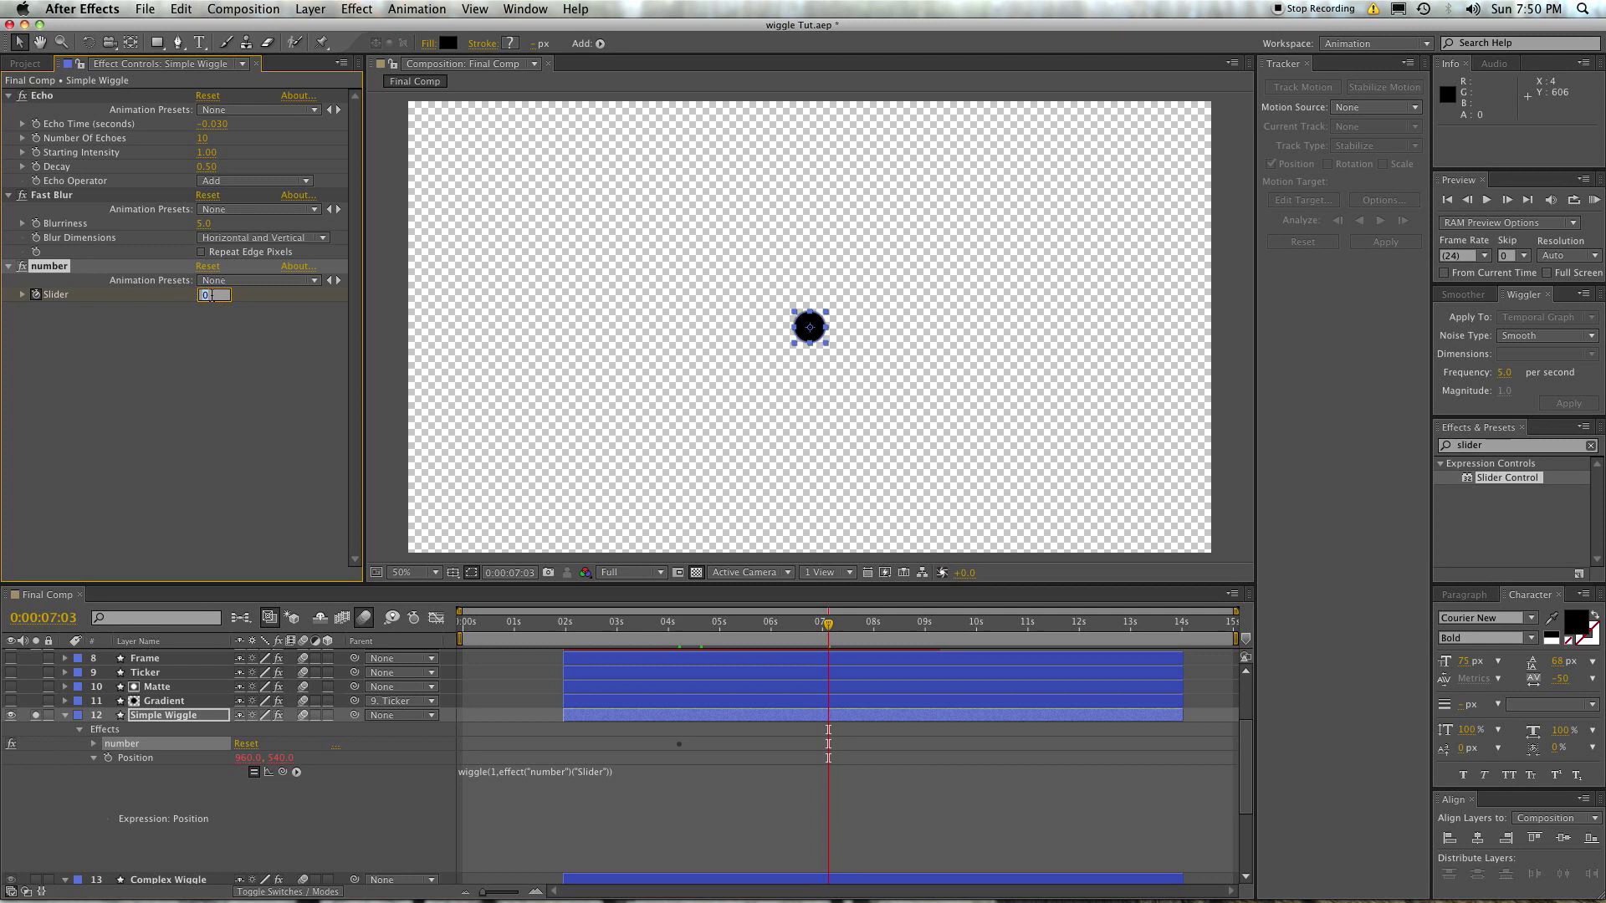
{"action": "key", "text": "Return"}
{"action": "type", "text": "10000"}
{"action": "key", "text": "Return"}
Set the Slider keyframe at 07:03 to 10 and preview the dot's wiggle.
{"action": "left_click_drag", "start_coordinate": [715, 624], "coordinate": [671, 646]}
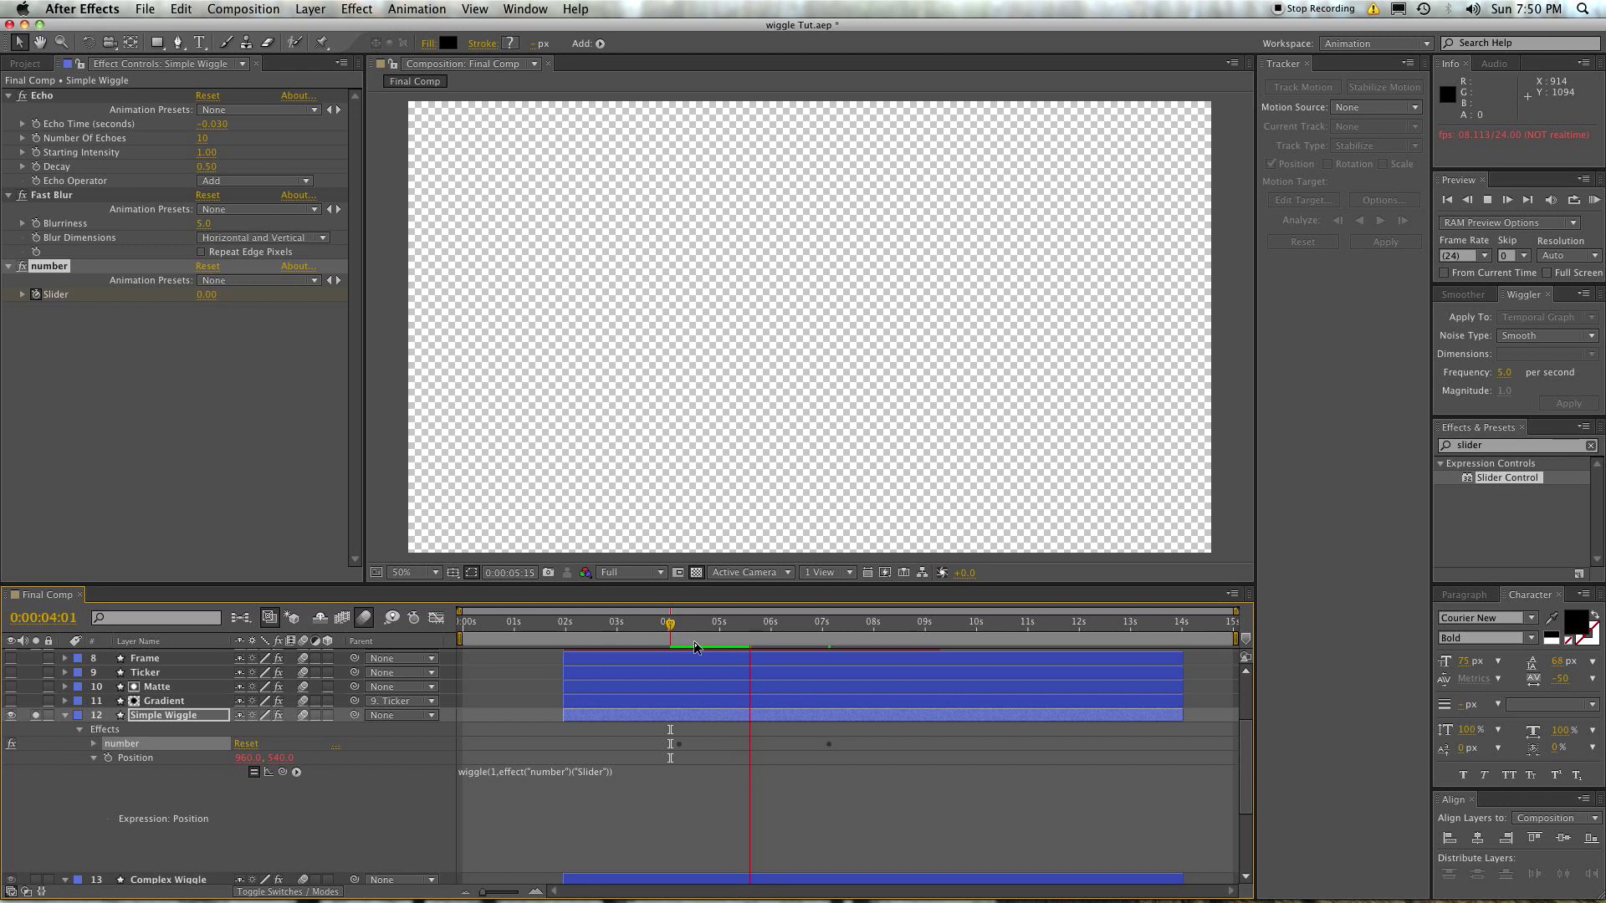
{"action": "key", "text": "space"}
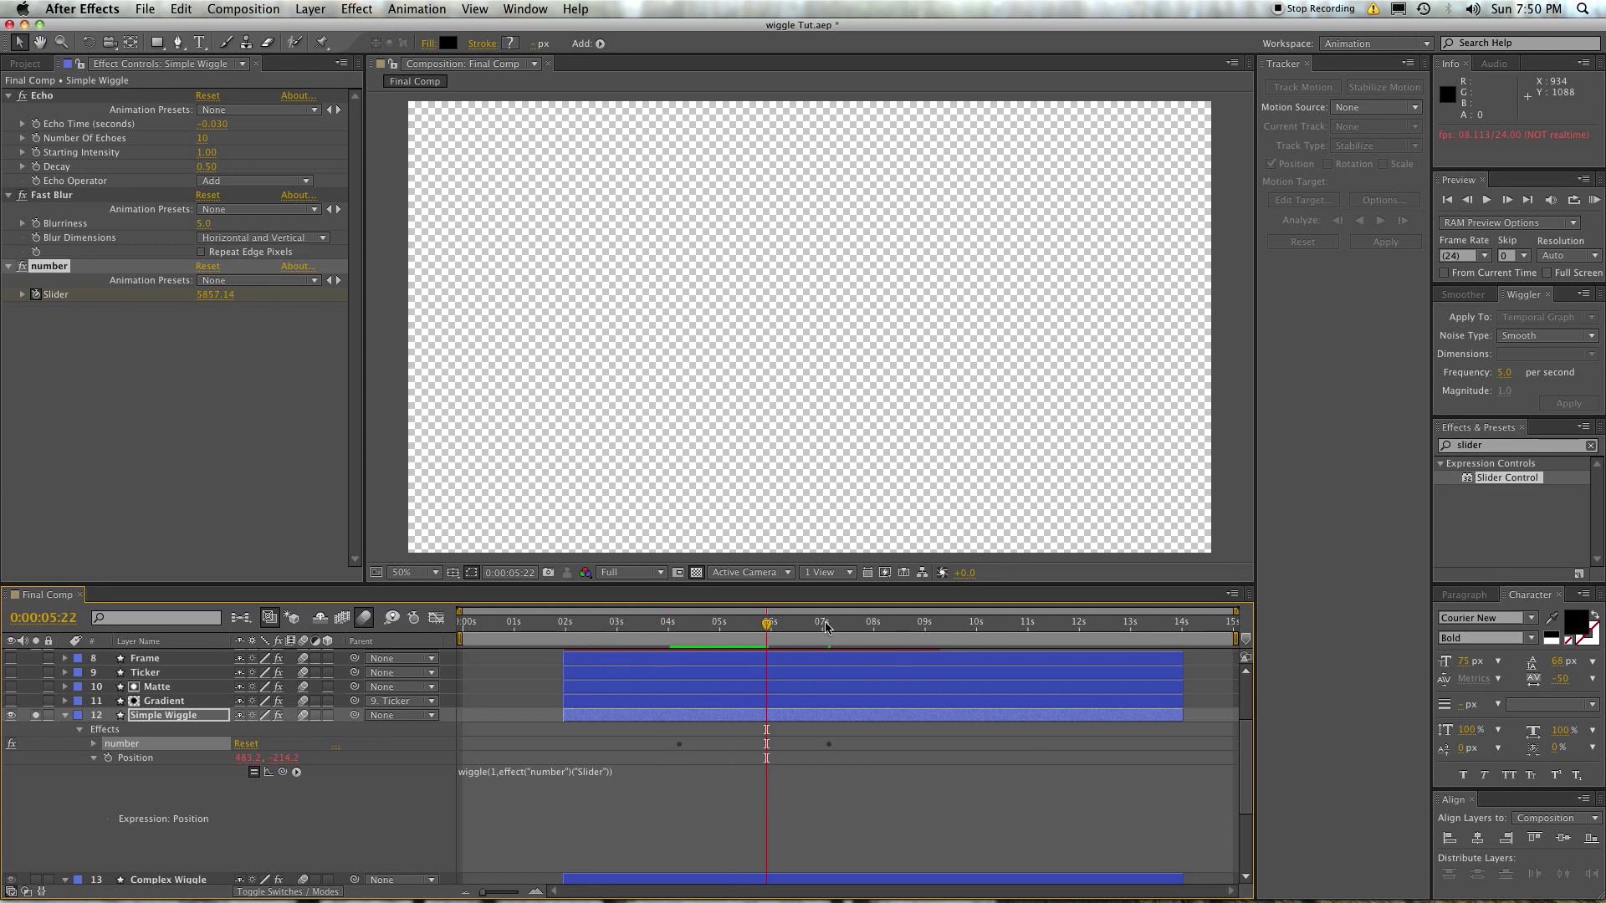
{"action": "left_click_drag", "start_coordinate": [816, 627], "coordinate": [828, 628]}
{"action": "left_click_drag", "start_coordinate": [219, 294], "coordinate": [124, 298]}
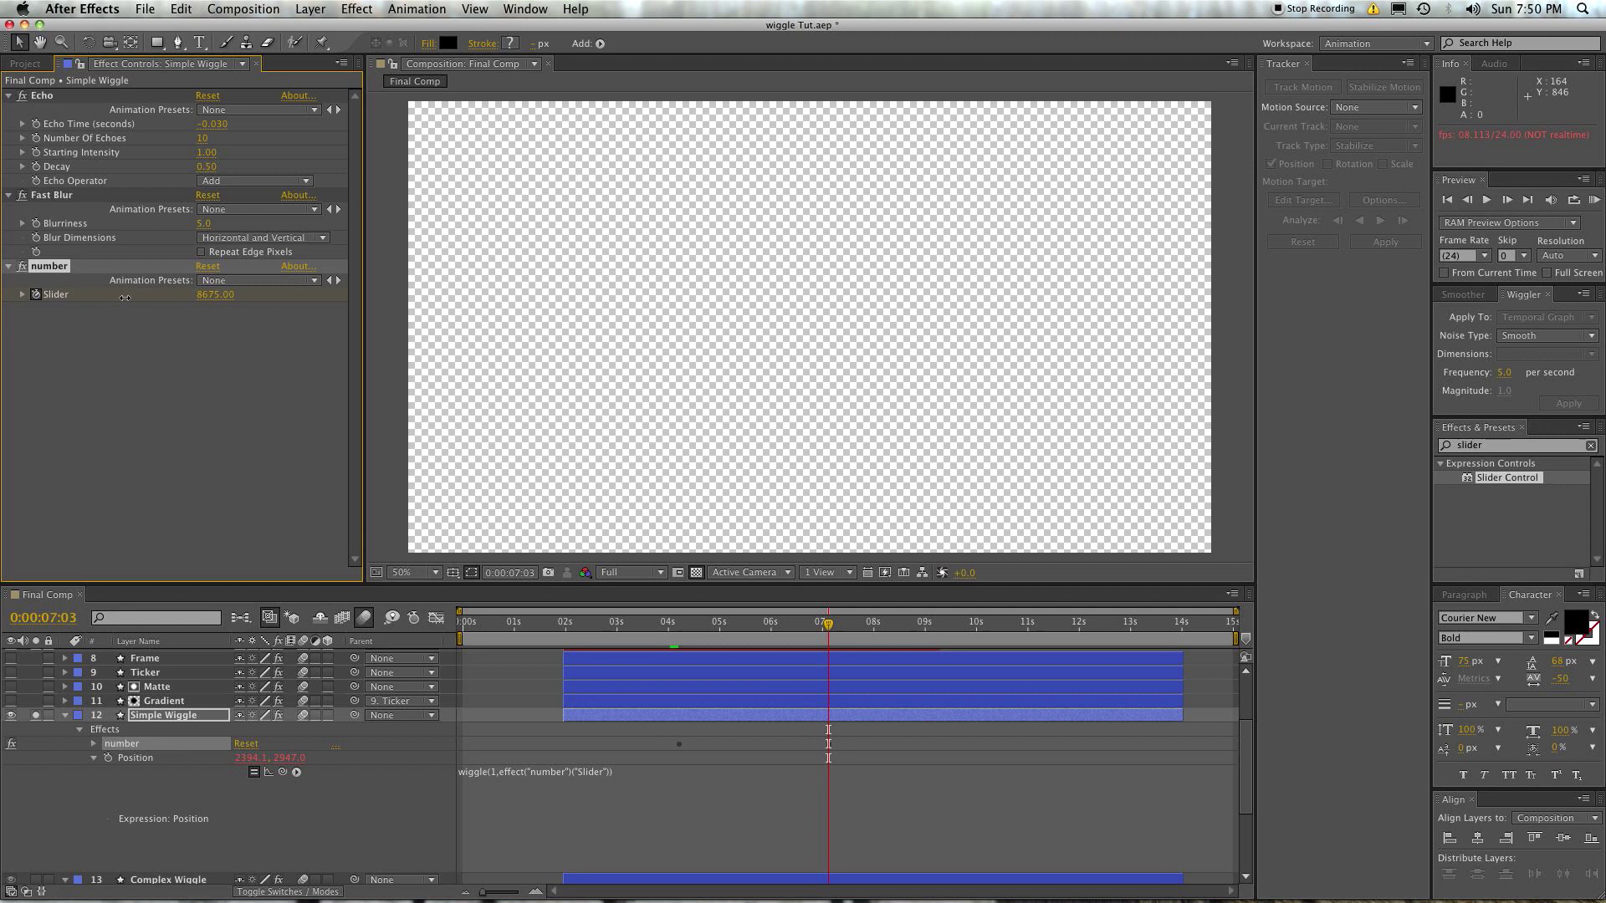
{"action": "left_click", "coordinate": [211, 296]}
{"action": "type", "text": "100"}
{"action": "key", "text": "Return"}
{"action": "left_click_drag", "start_coordinate": [768, 623], "coordinate": [732, 623]}
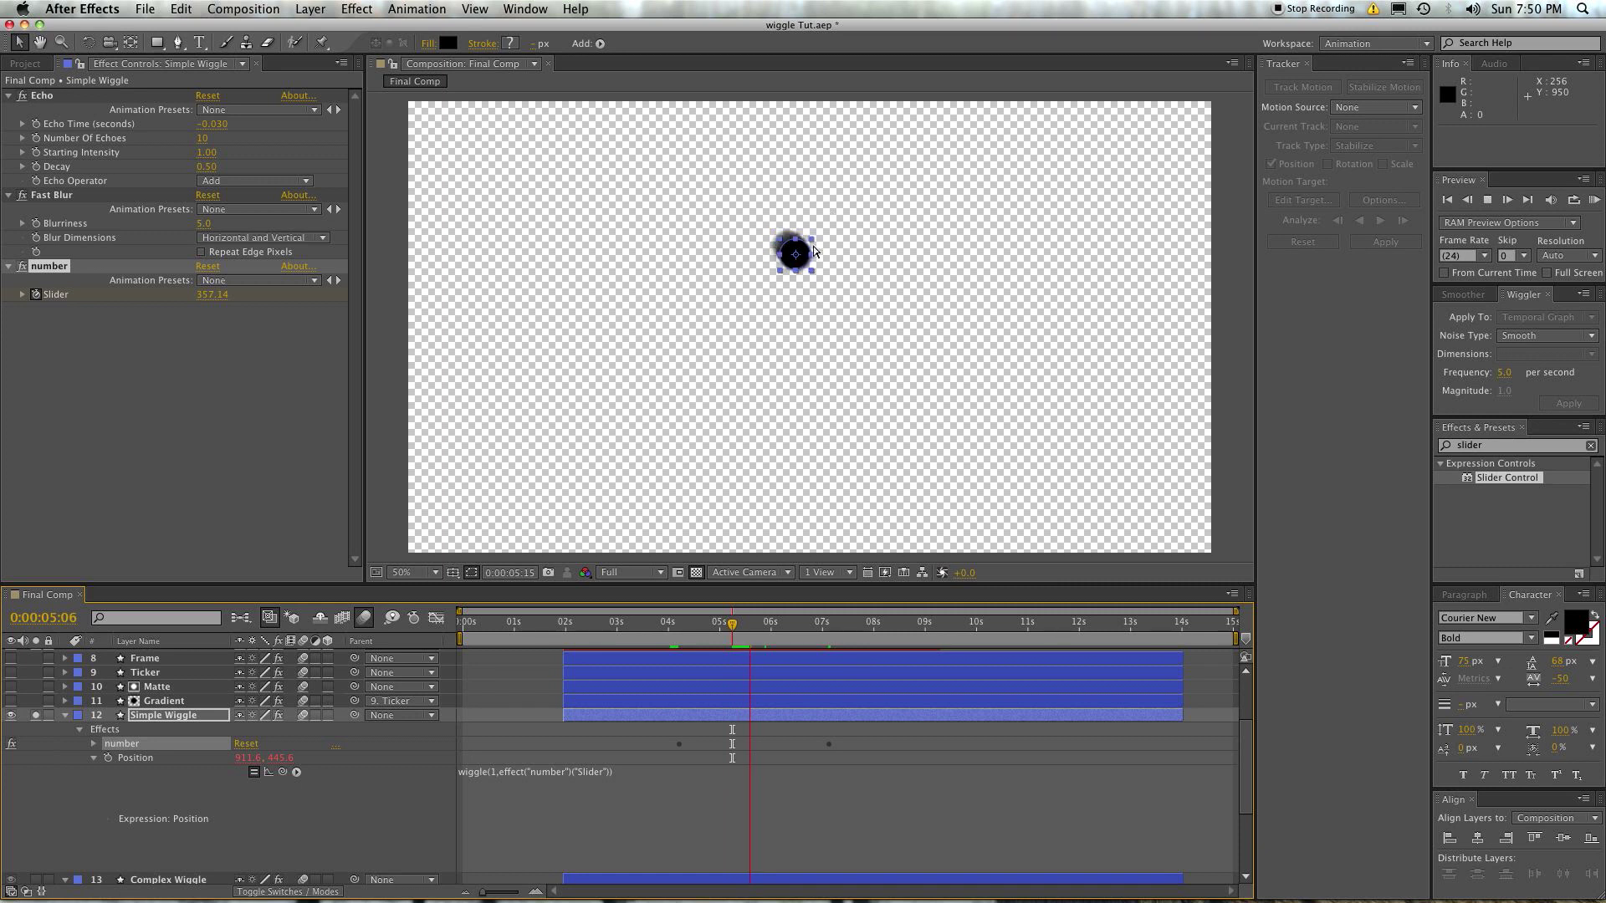
{"action": "key", "text": "space"}
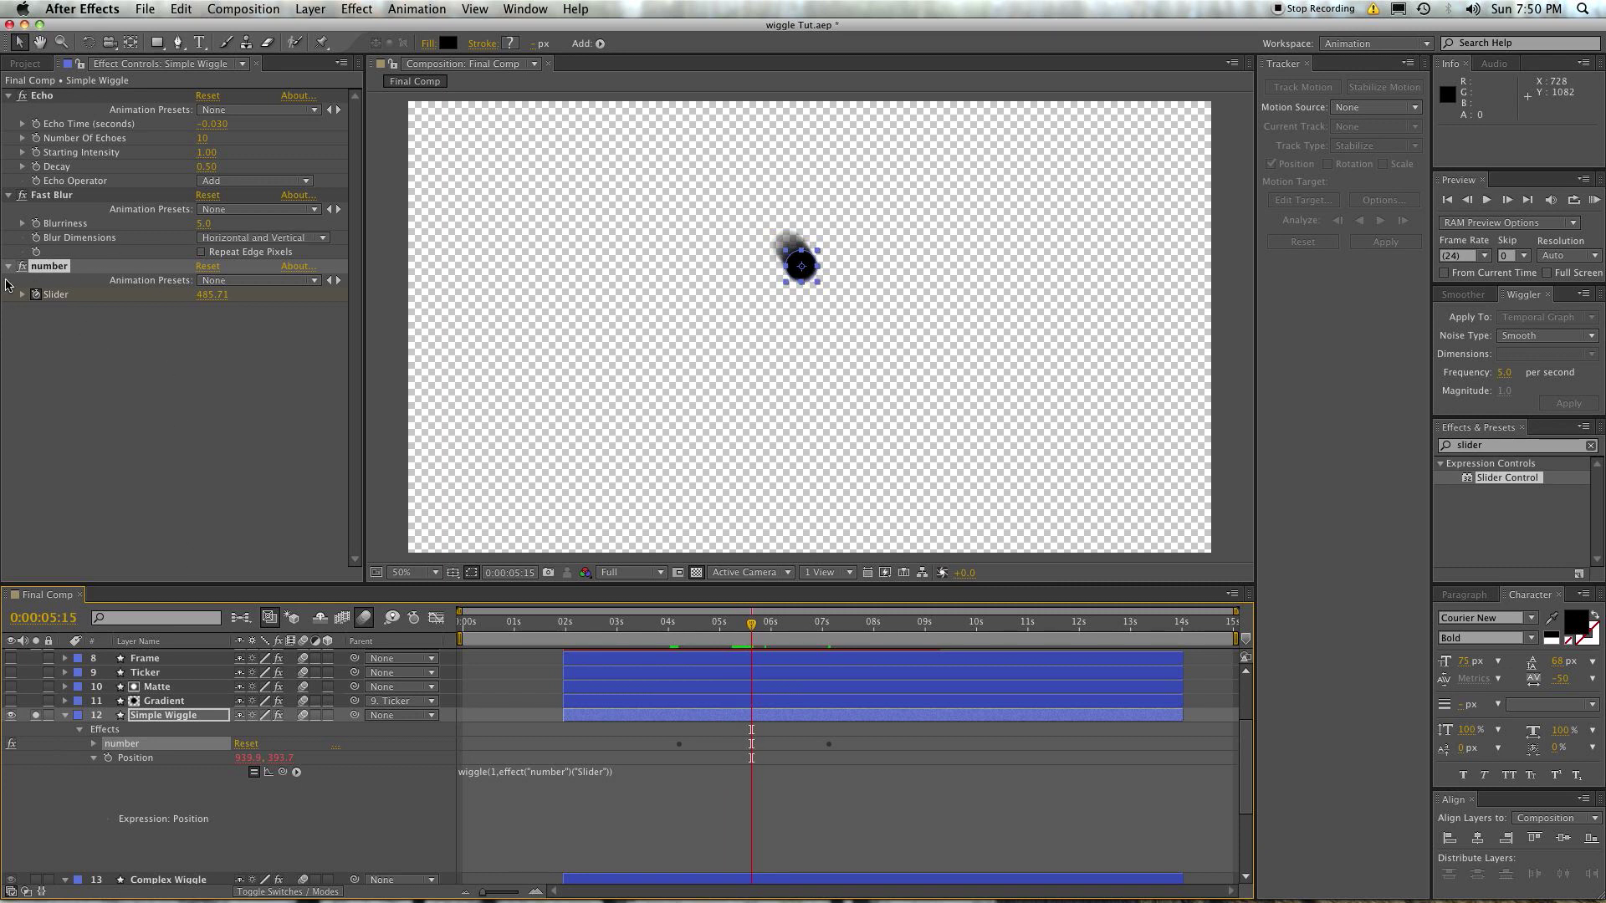
{"action": "left_click", "coordinate": [507, 776]}
{"action": "left_click", "coordinate": [502, 772]}
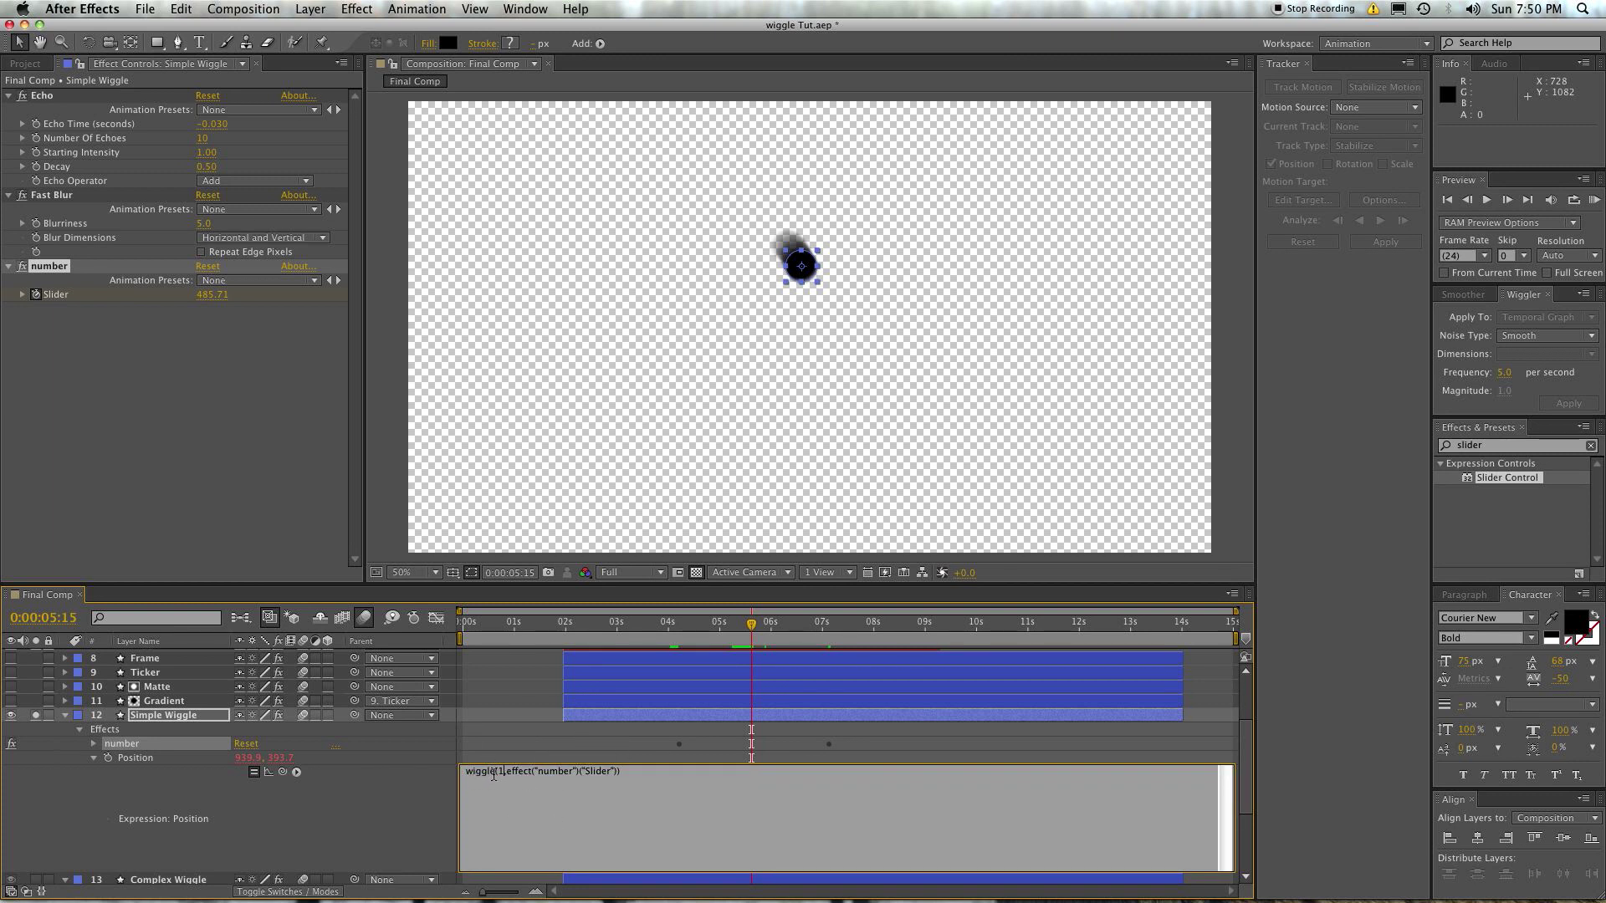
Replace the Position expression with x=960; y=540; [x,y] on separate lines.
{"action": "left_click", "coordinate": [52, 276]}
{"action": "left_click", "coordinate": [589, 793]}
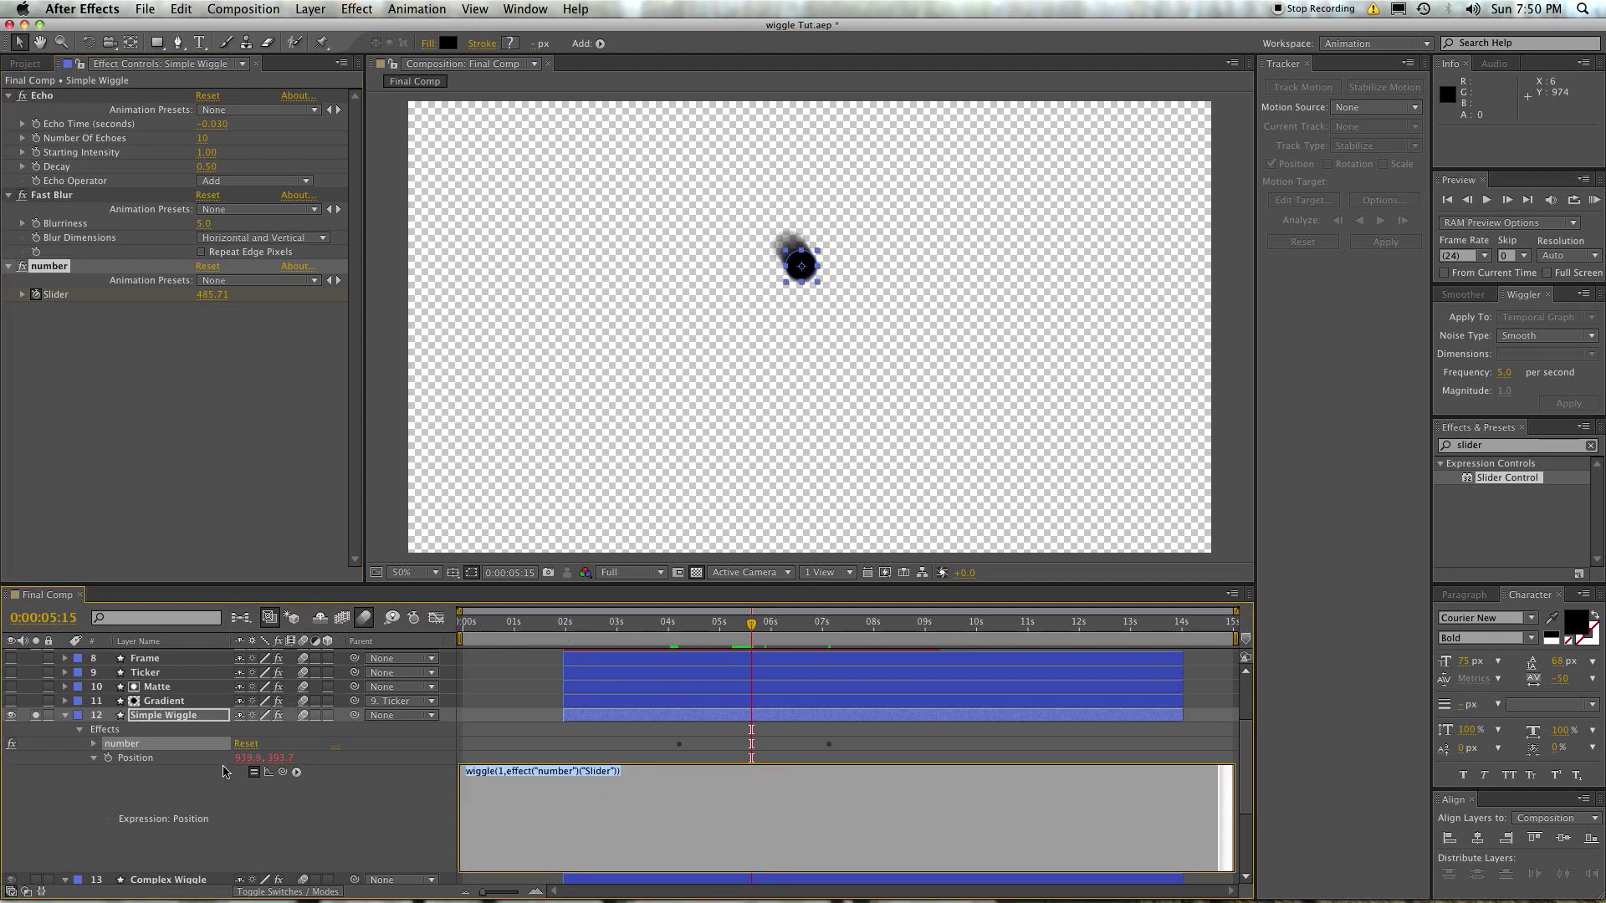
{"action": "key", "text": "BackSpace"}
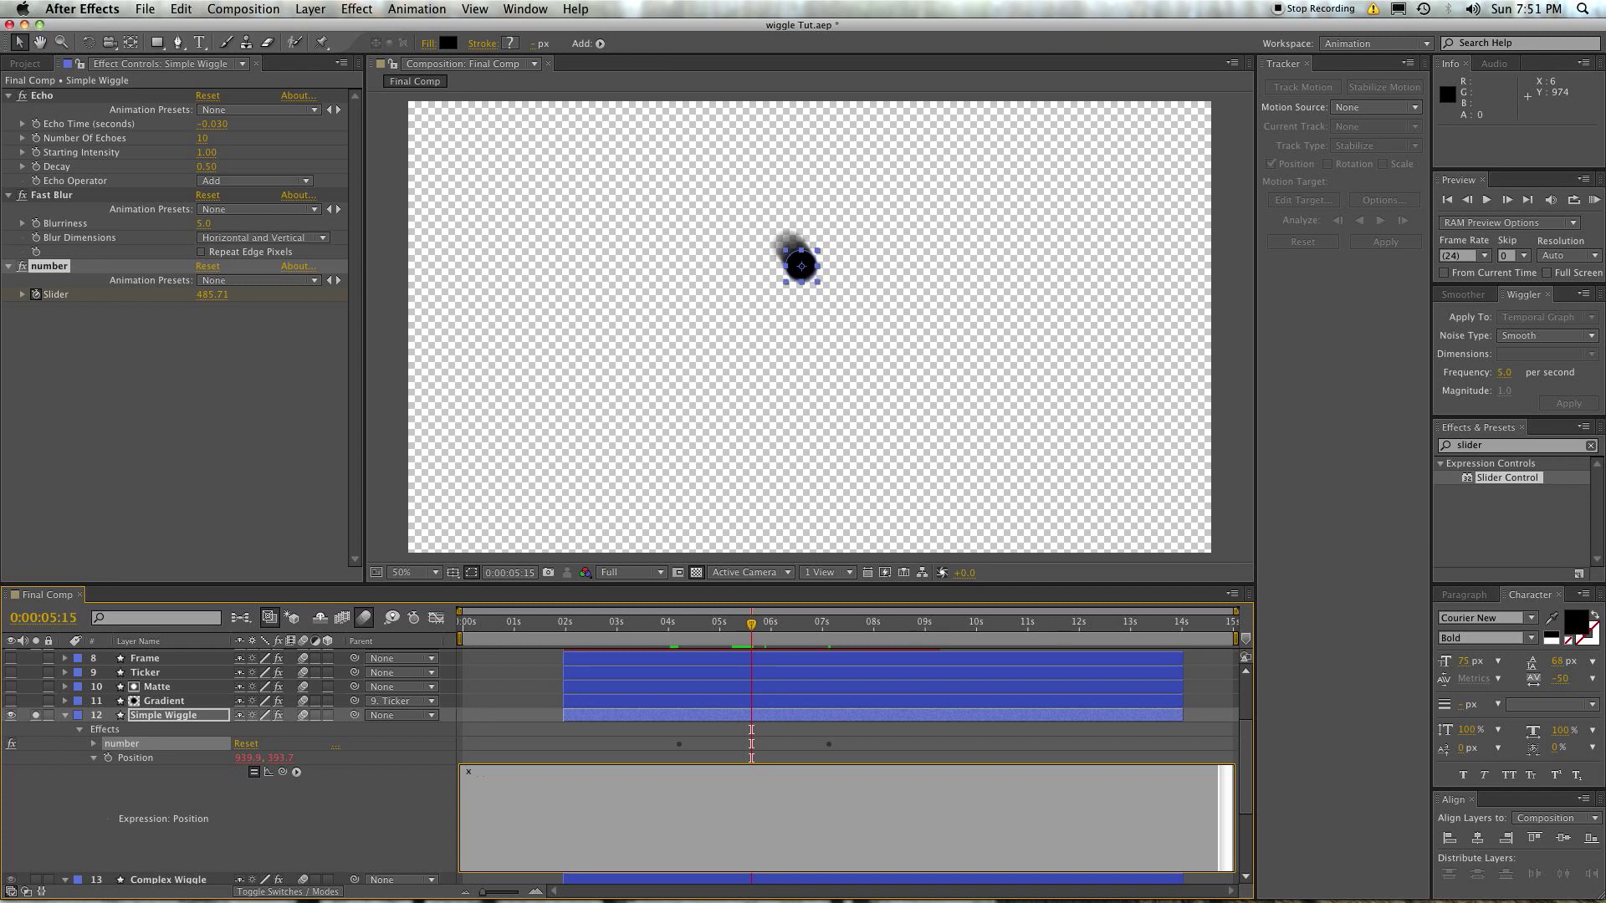
{"action": "key", "text": "Return"}
{"action": "key", "text": "Return"}
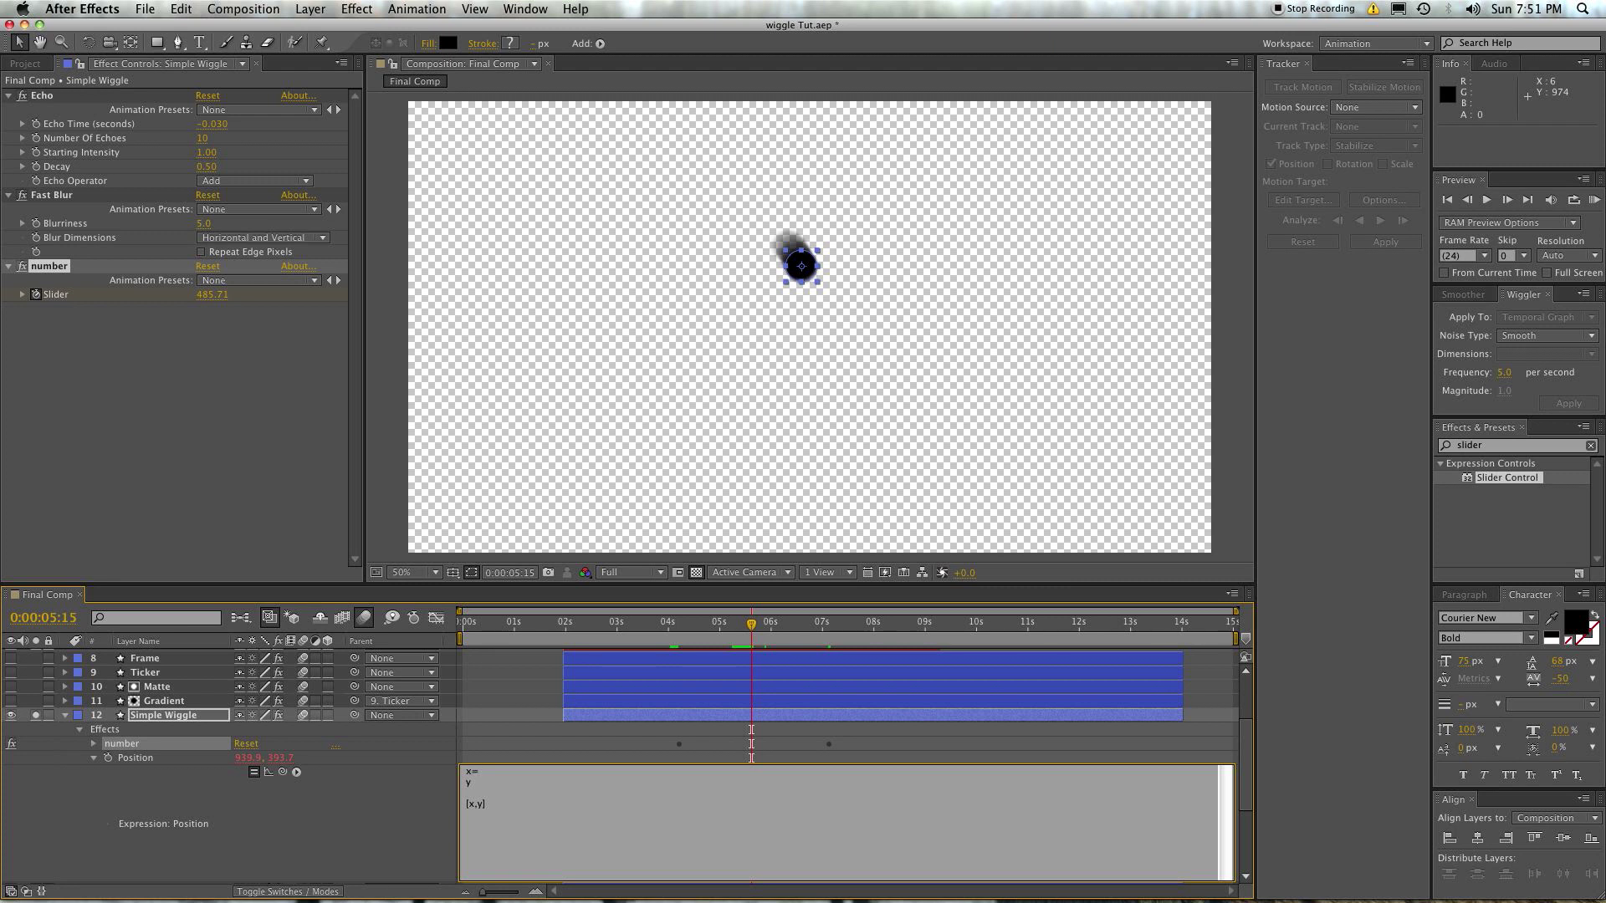
{"action": "type", "text": "960"}
{"action": "type", "text": "y=540;"}
Commit the centring expression, then replace 960 on the x line with wiggle(1,500).
{"action": "left_click", "coordinate": [666, 752]}
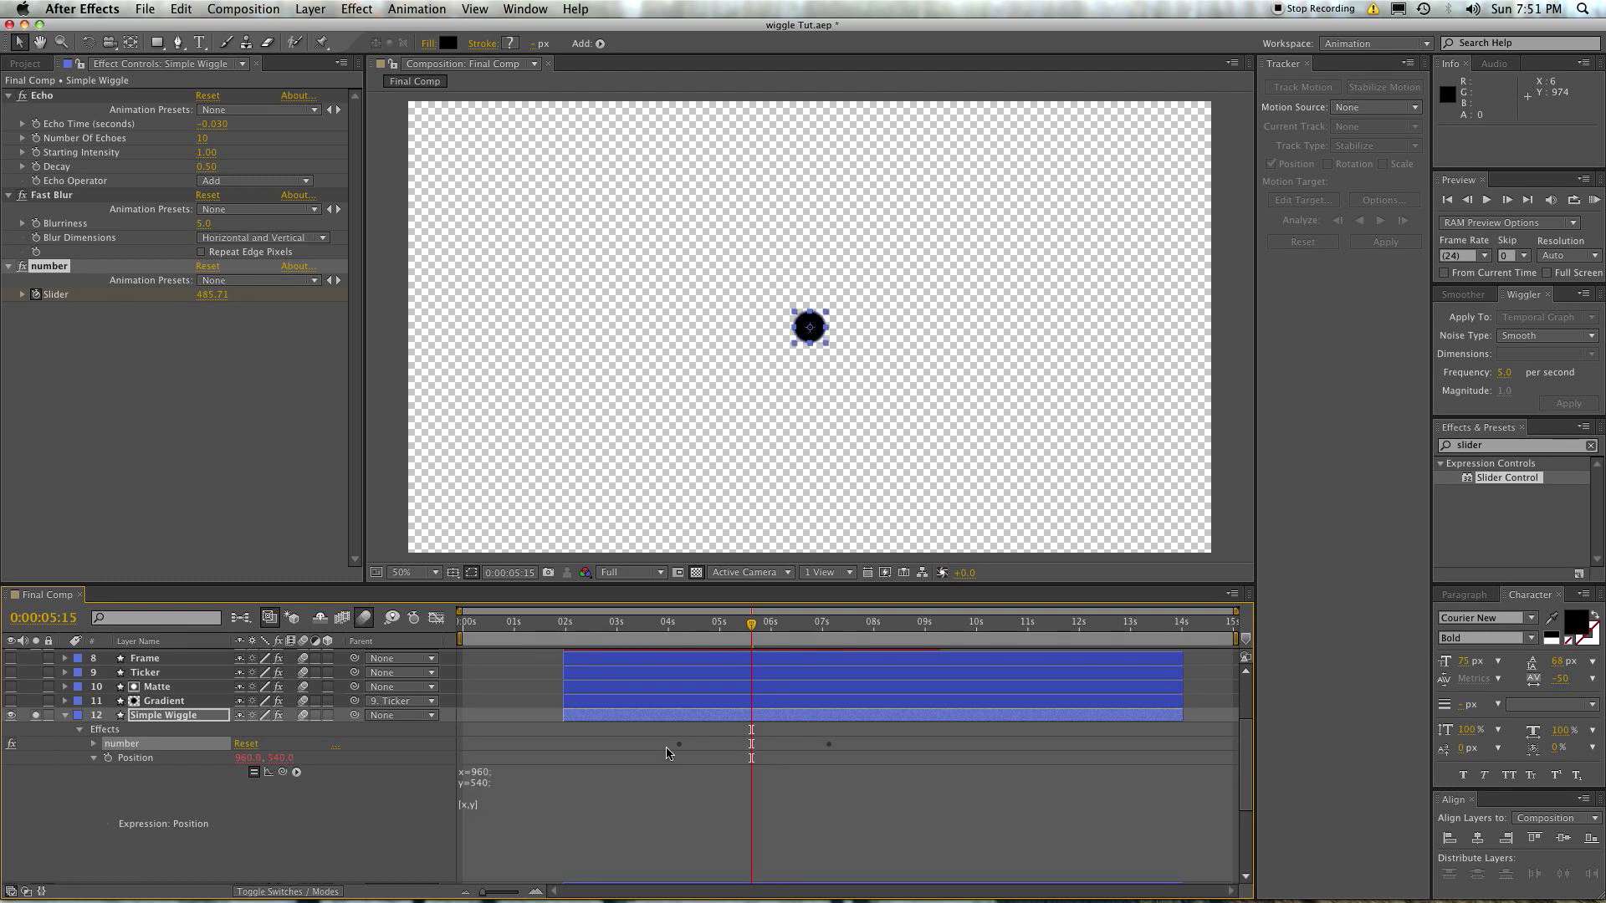
{"action": "left_click", "coordinate": [495, 807]}
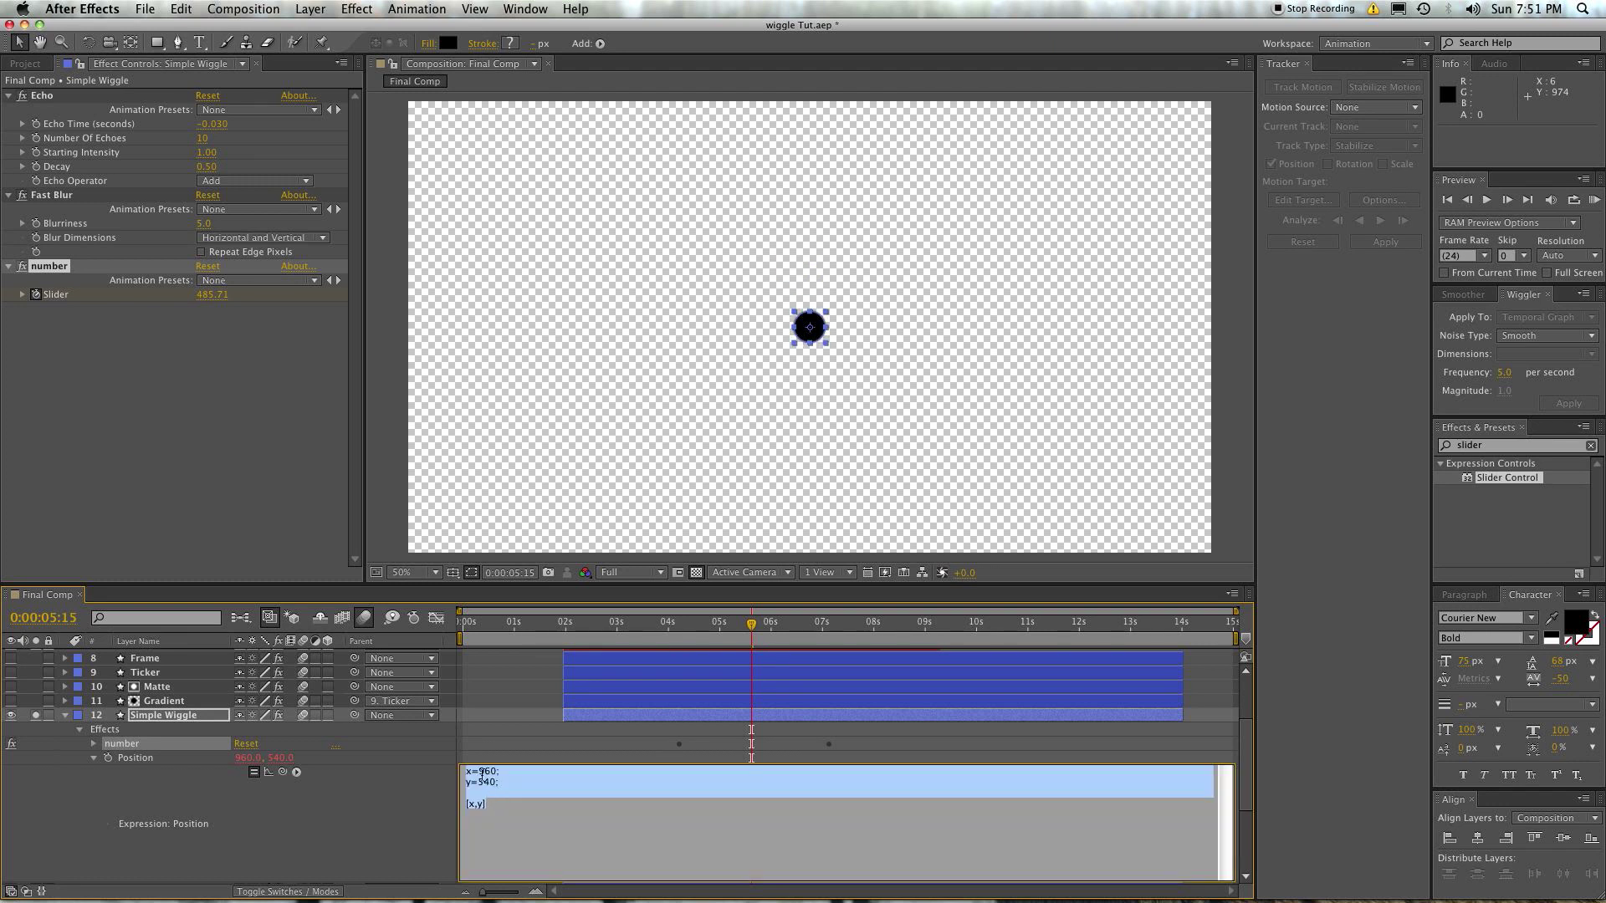
{"action": "double_click", "coordinate": [487, 771]}
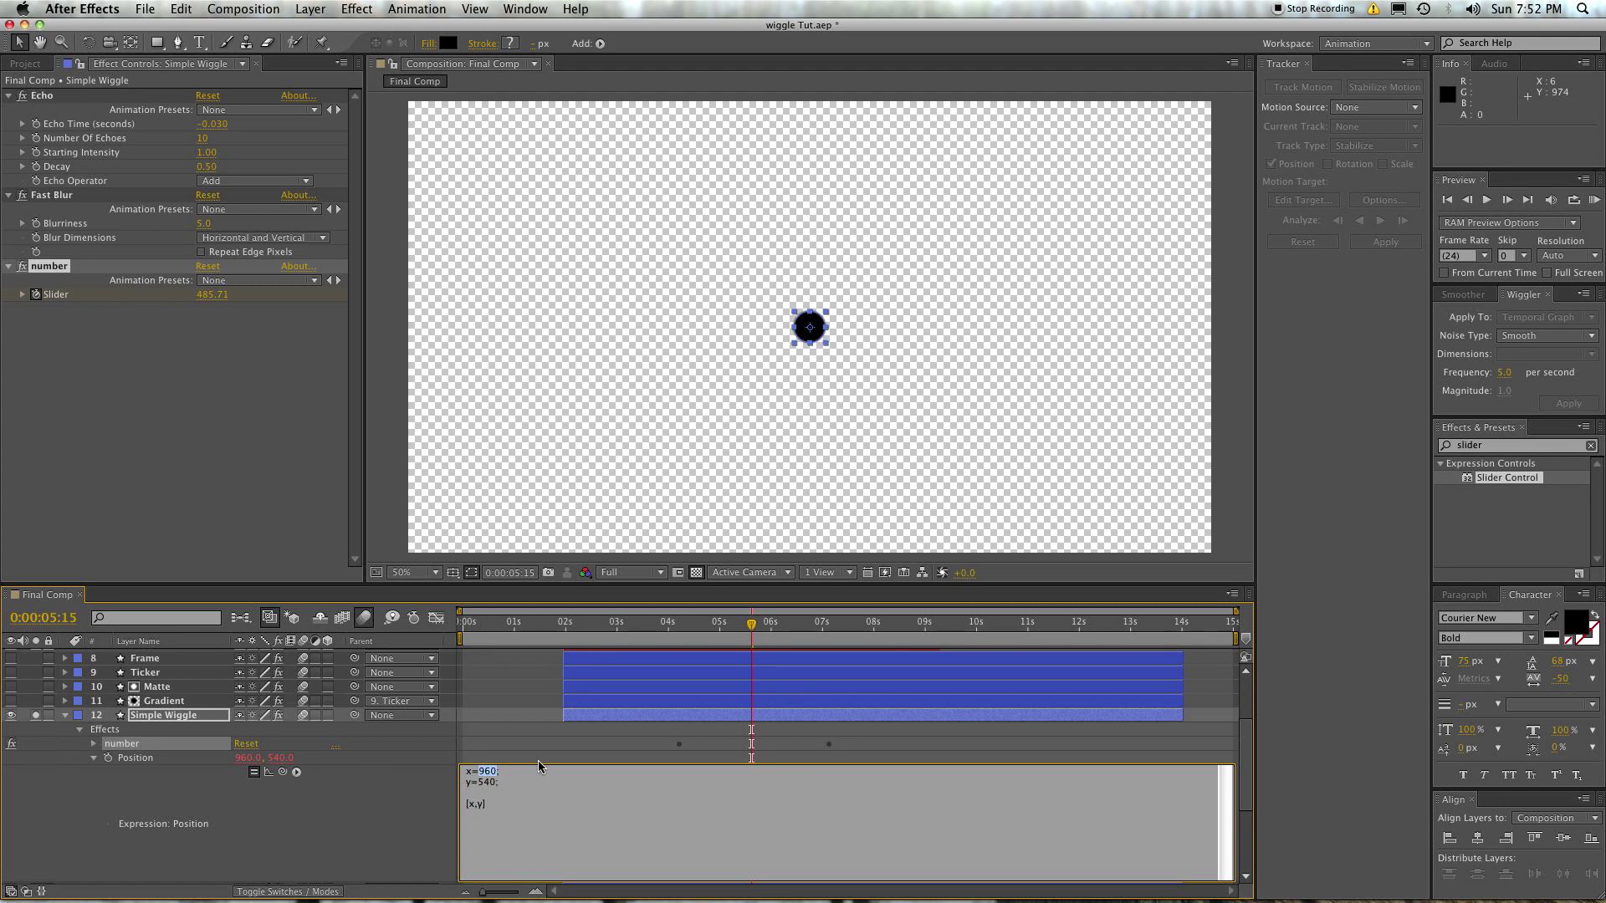
{"action": "double_click", "coordinate": [486, 771]}
{"action": "type", "text": "wiggle(1,500"}
Replace 540 on the y line with wiggle(25,50).
{"action": "double_click", "coordinate": [488, 782]}
{"action": "type", "text": "wiggle"}
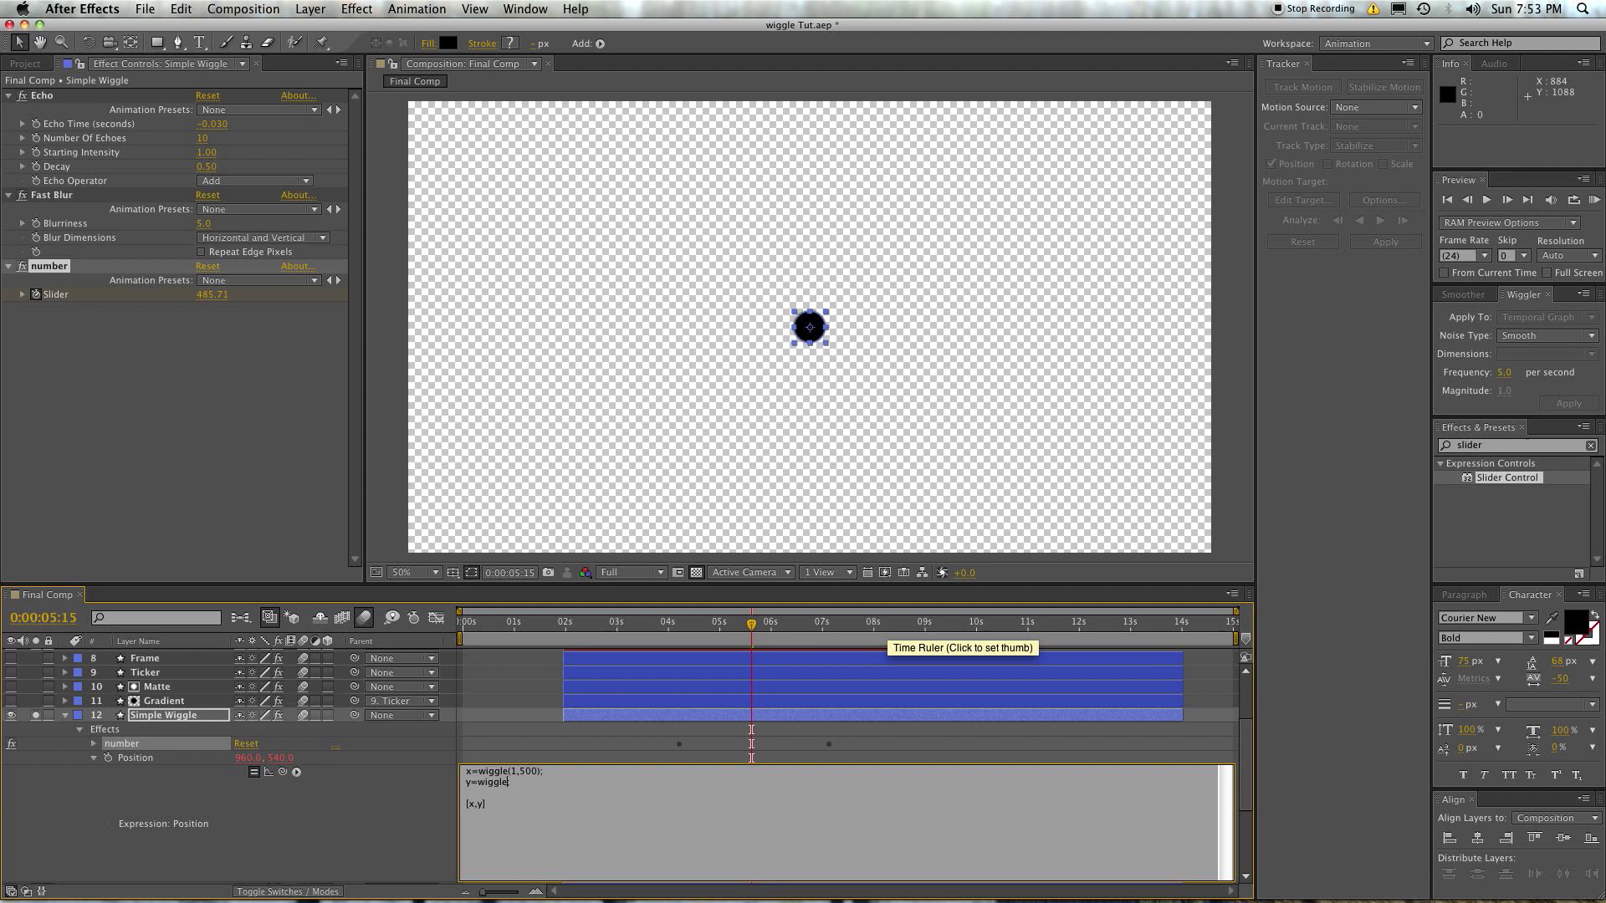
{"action": "type", "text": "(25,10"}
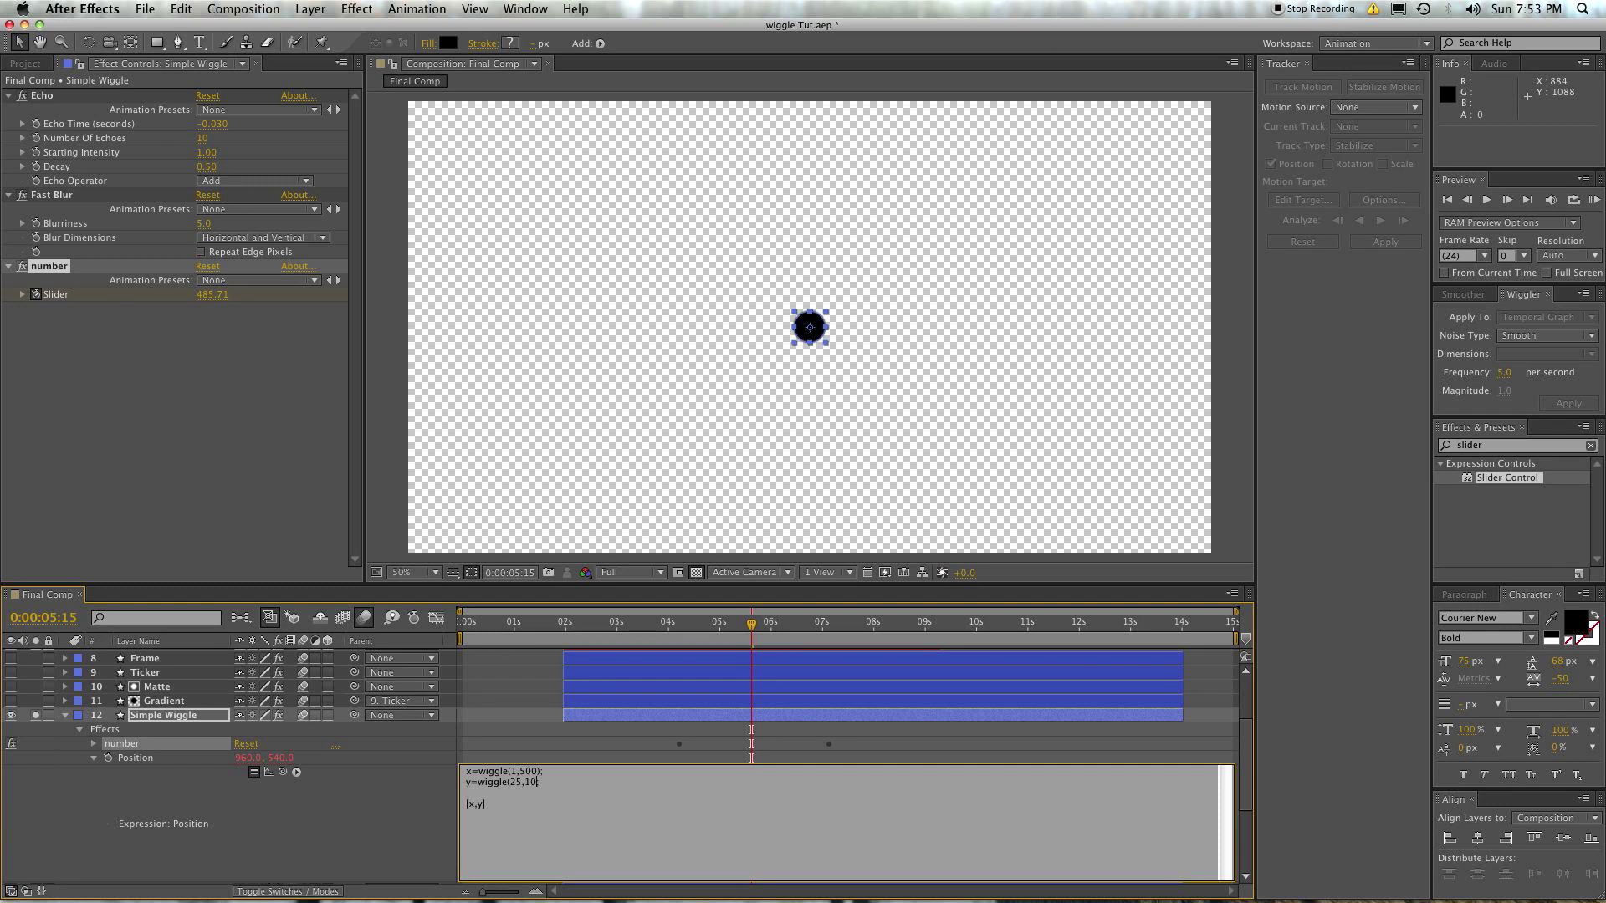
{"action": "key", "text": "BackSpace"}
{"action": "key", "text": "BackSpace"}
{"action": "type", "text": "50"}
{"action": "type", "text": ")"}
Change the returned array from [x,y] to [x[0],y[1]] and commit the expression.
{"action": "type", "text": "]"}
{"action": "key", "text": "Left"}
{"action": "key", "text": "Left"}
{"action": "type", "text": "[]"}
{"action": "type", "text": "0"}
{"action": "type", "text": "[]"}
{"action": "type", "text": "1"}
{"action": "key", "text": "KP_Enter"}
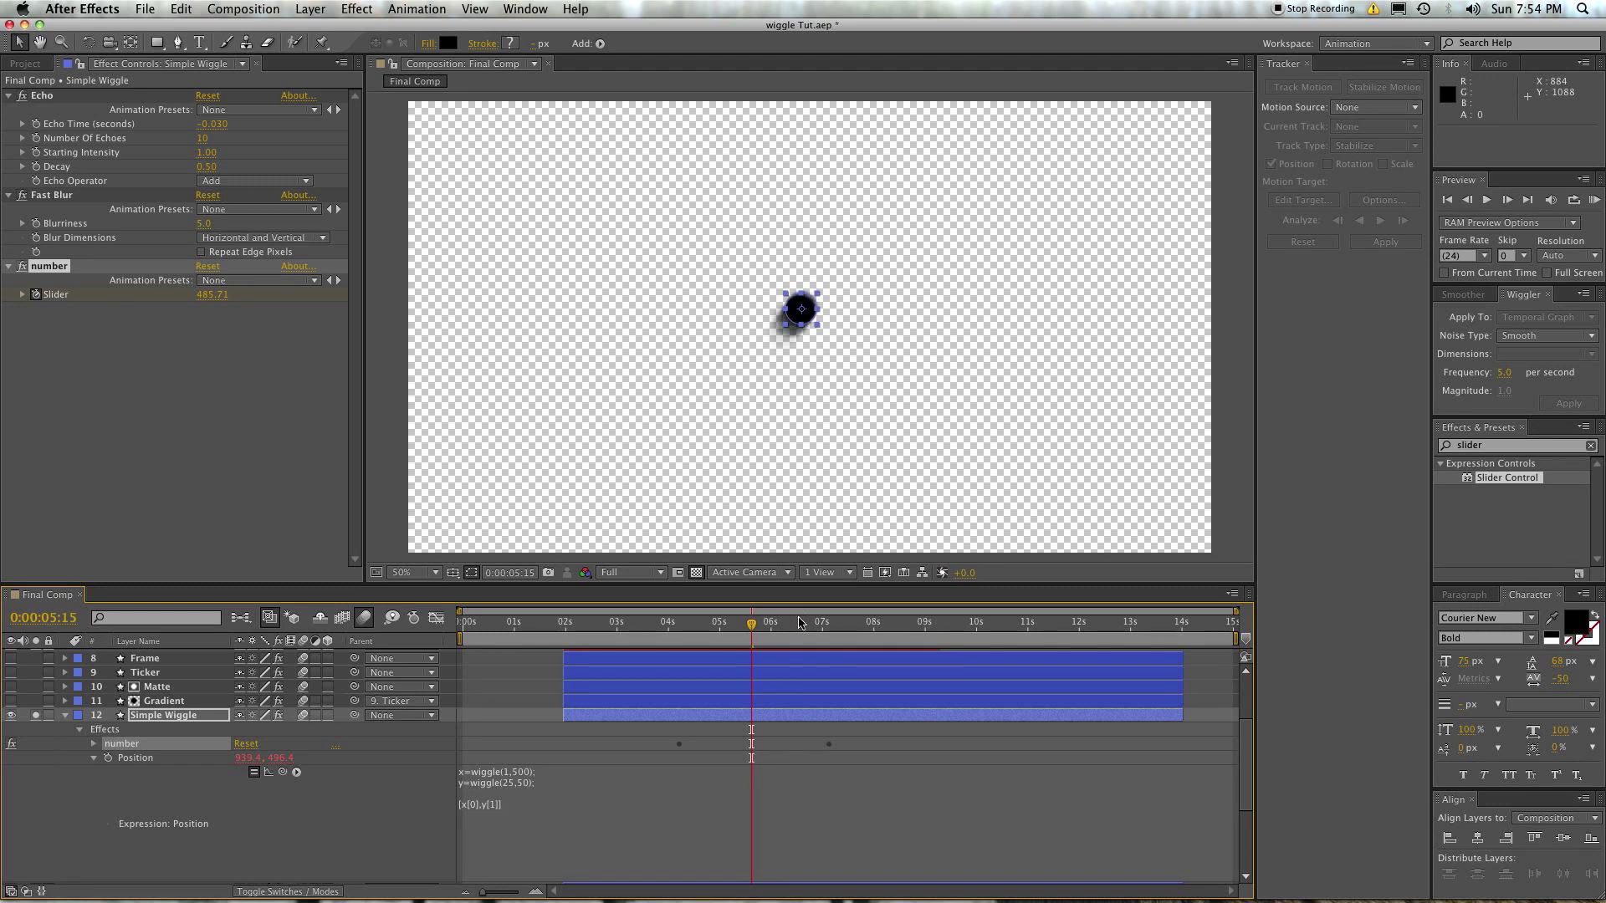
Scrub forward and back to watch the dot, then turn off Solo on Simple Wiggle.
{"action": "left_click_drag", "start_coordinate": [803, 623], "coordinate": [1117, 627]}
{"action": "left_click_drag", "start_coordinate": [1010, 628], "coordinate": [756, 629]}
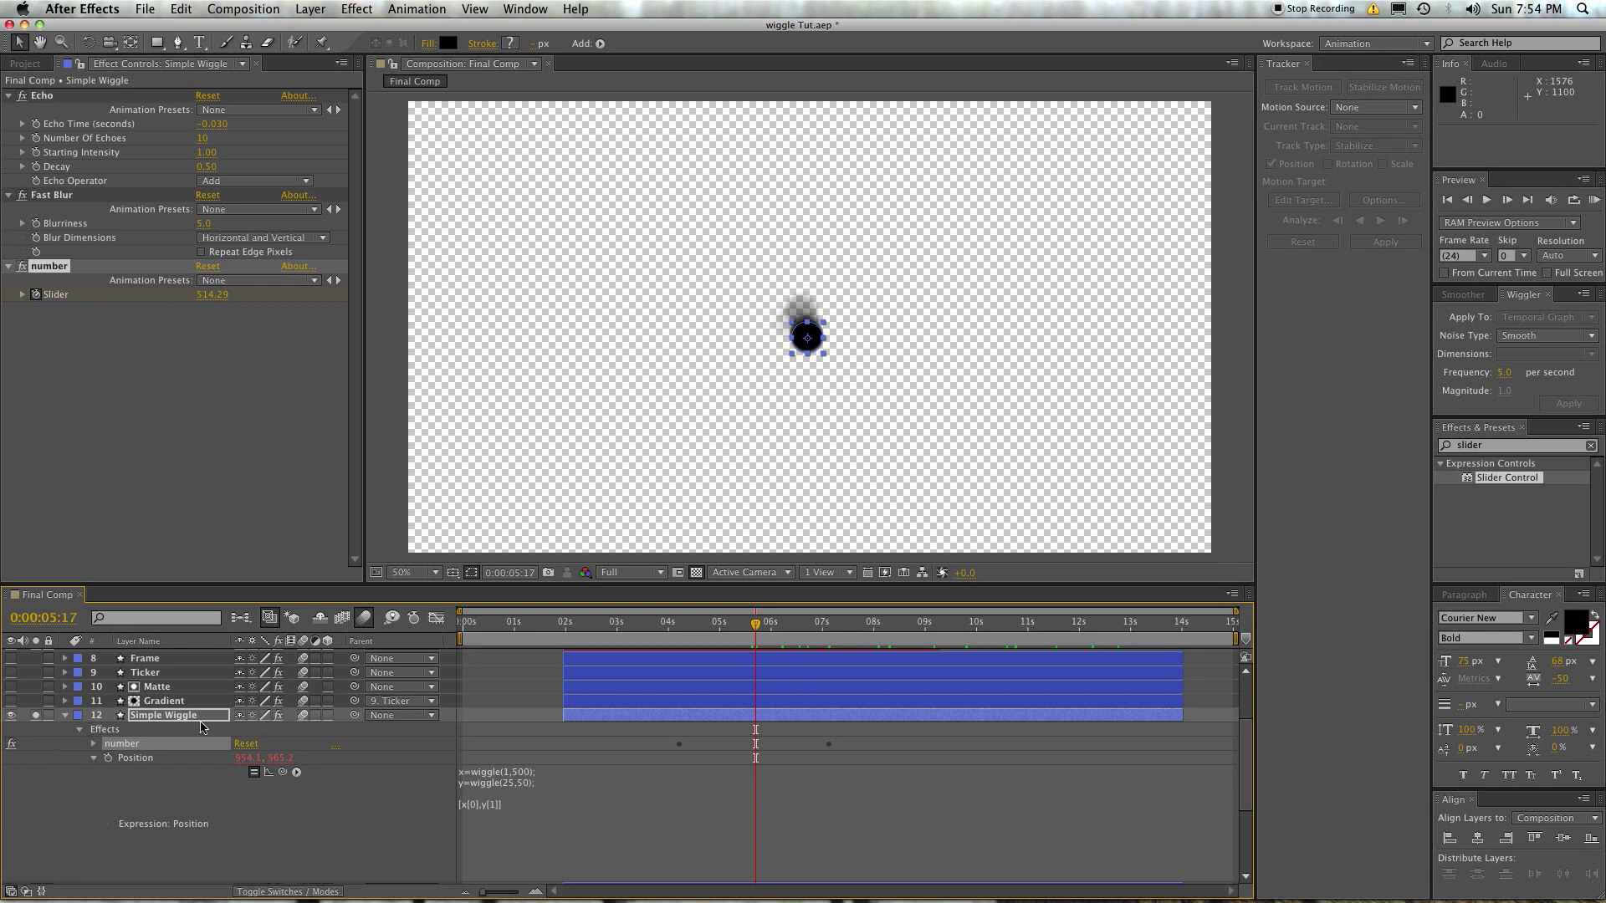
{"action": "left_click", "coordinate": [35, 715]}
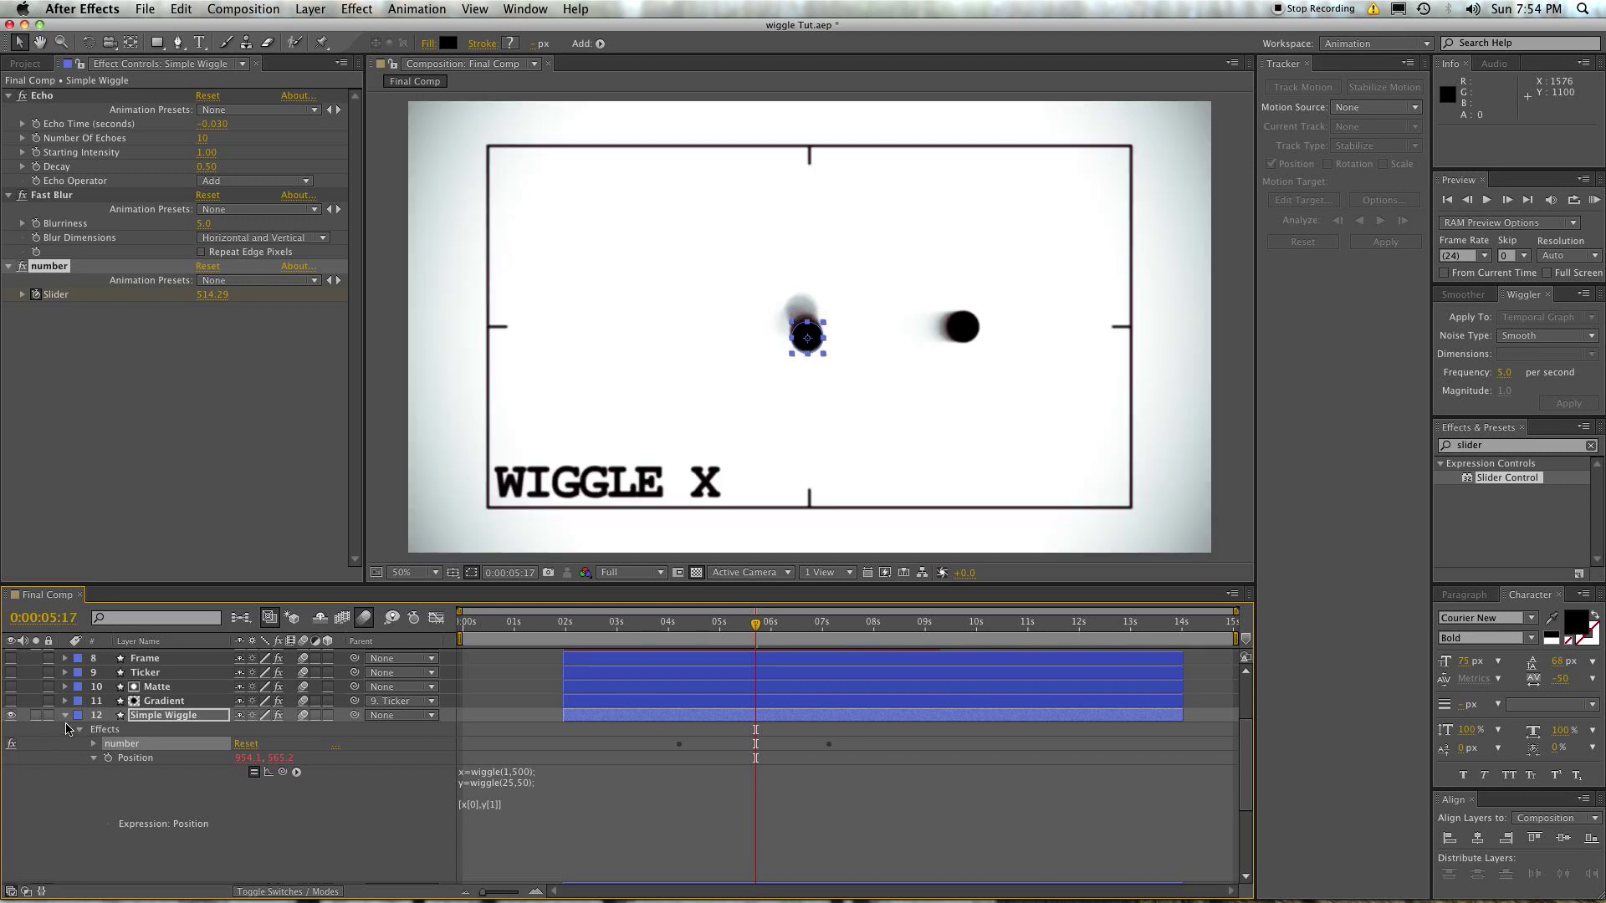
Hide the Simple Wiggle dot and reveal the Complex Wiggle layer's full Position expression.
{"action": "left_click", "coordinate": [11, 715]}
{"action": "scroll", "coordinate": [72, 735], "scroll_direction": "down", "scroll_amount": 1}
{"action": "scroll", "coordinate": [72, 735], "scroll_direction": "down", "scroll_amount": 3}
{"action": "left_click", "coordinate": [184, 775]}
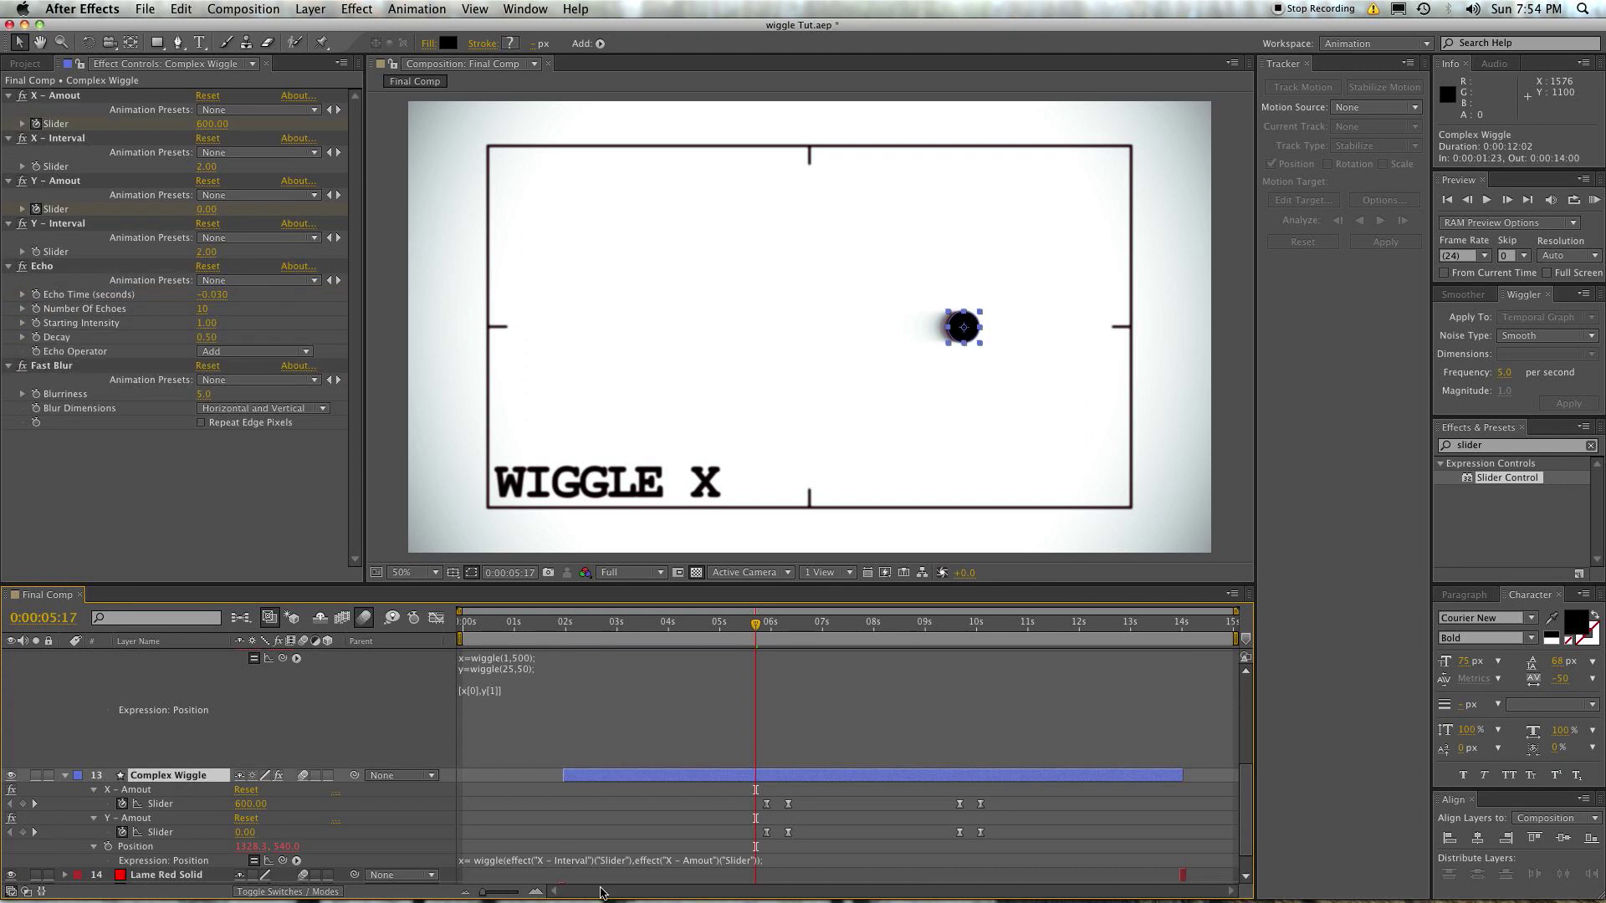
{"action": "scroll", "coordinate": [627, 828], "scroll_direction": "down", "scroll_amount": 2}
{"action": "left_click", "coordinate": [636, 835]}
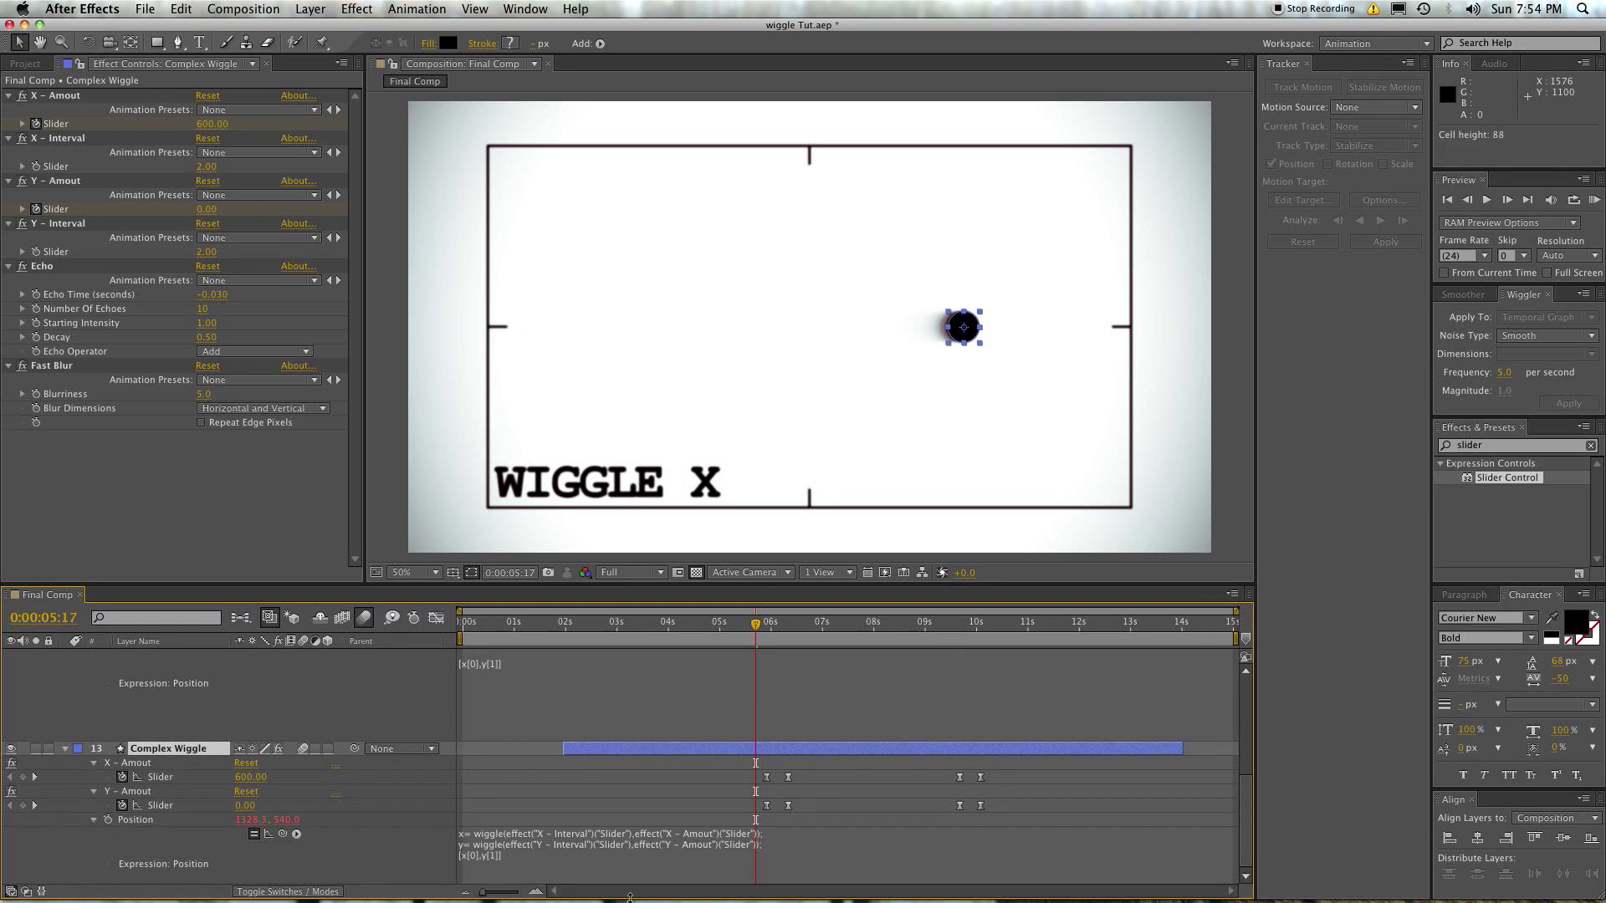
{"action": "scroll", "coordinate": [657, 808], "scroll_direction": "down", "scroll_amount": 3}
{"action": "left_click", "coordinate": [660, 786]}
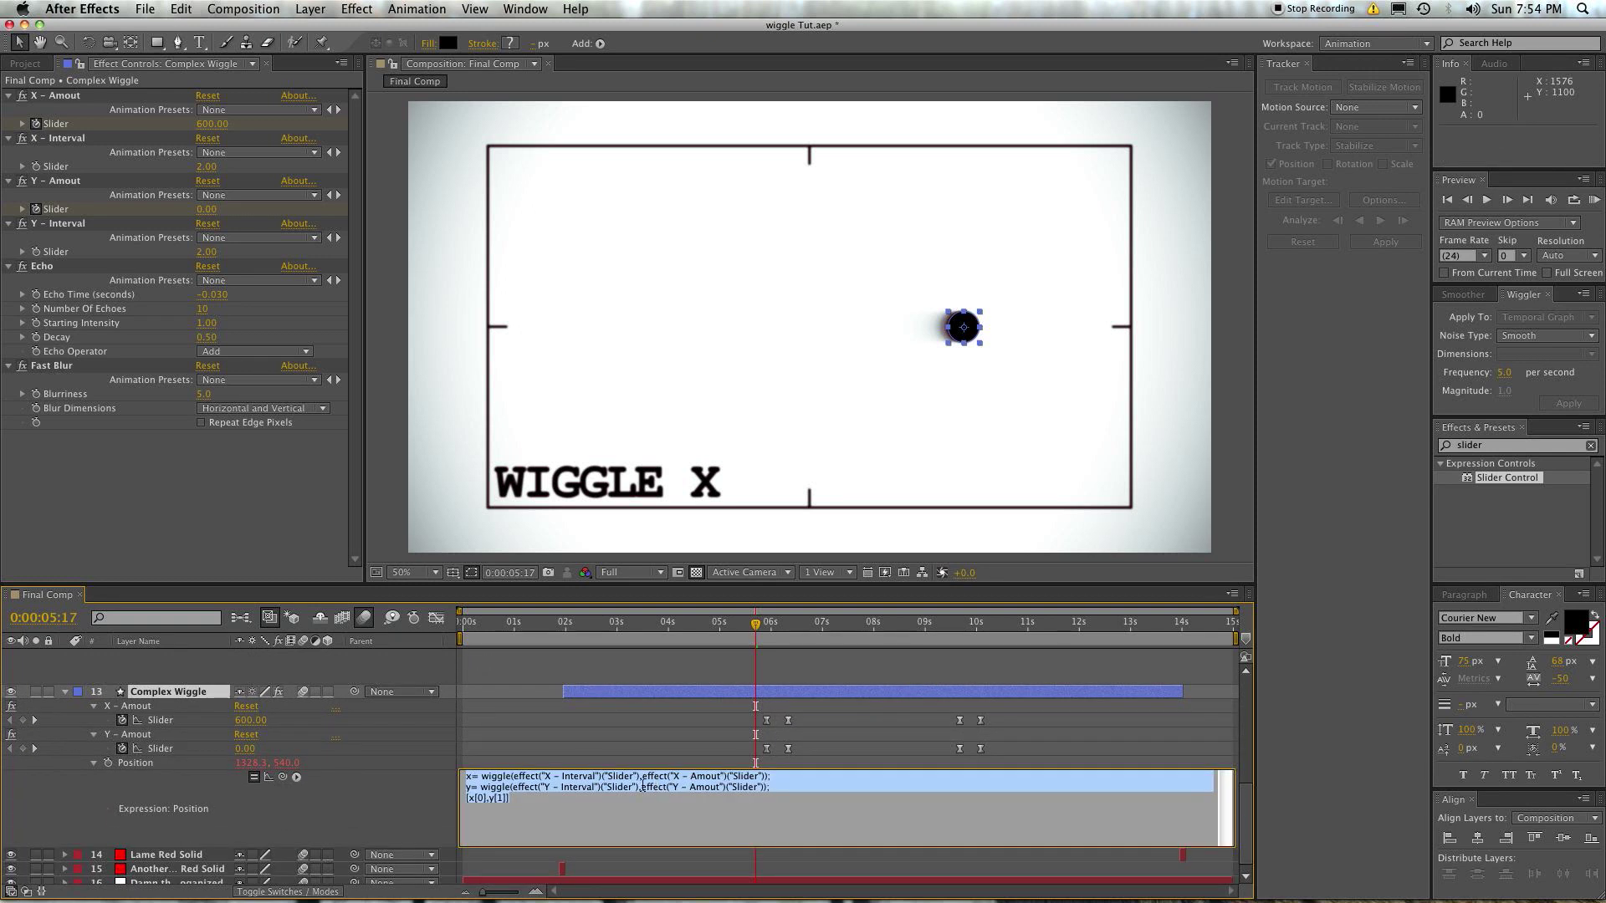
Inspect the X/Y Amount and X/Y Interval slider effects, then return to the expression.
{"action": "left_click", "coordinate": [72, 99]}
{"action": "left_click", "coordinate": [72, 139]}
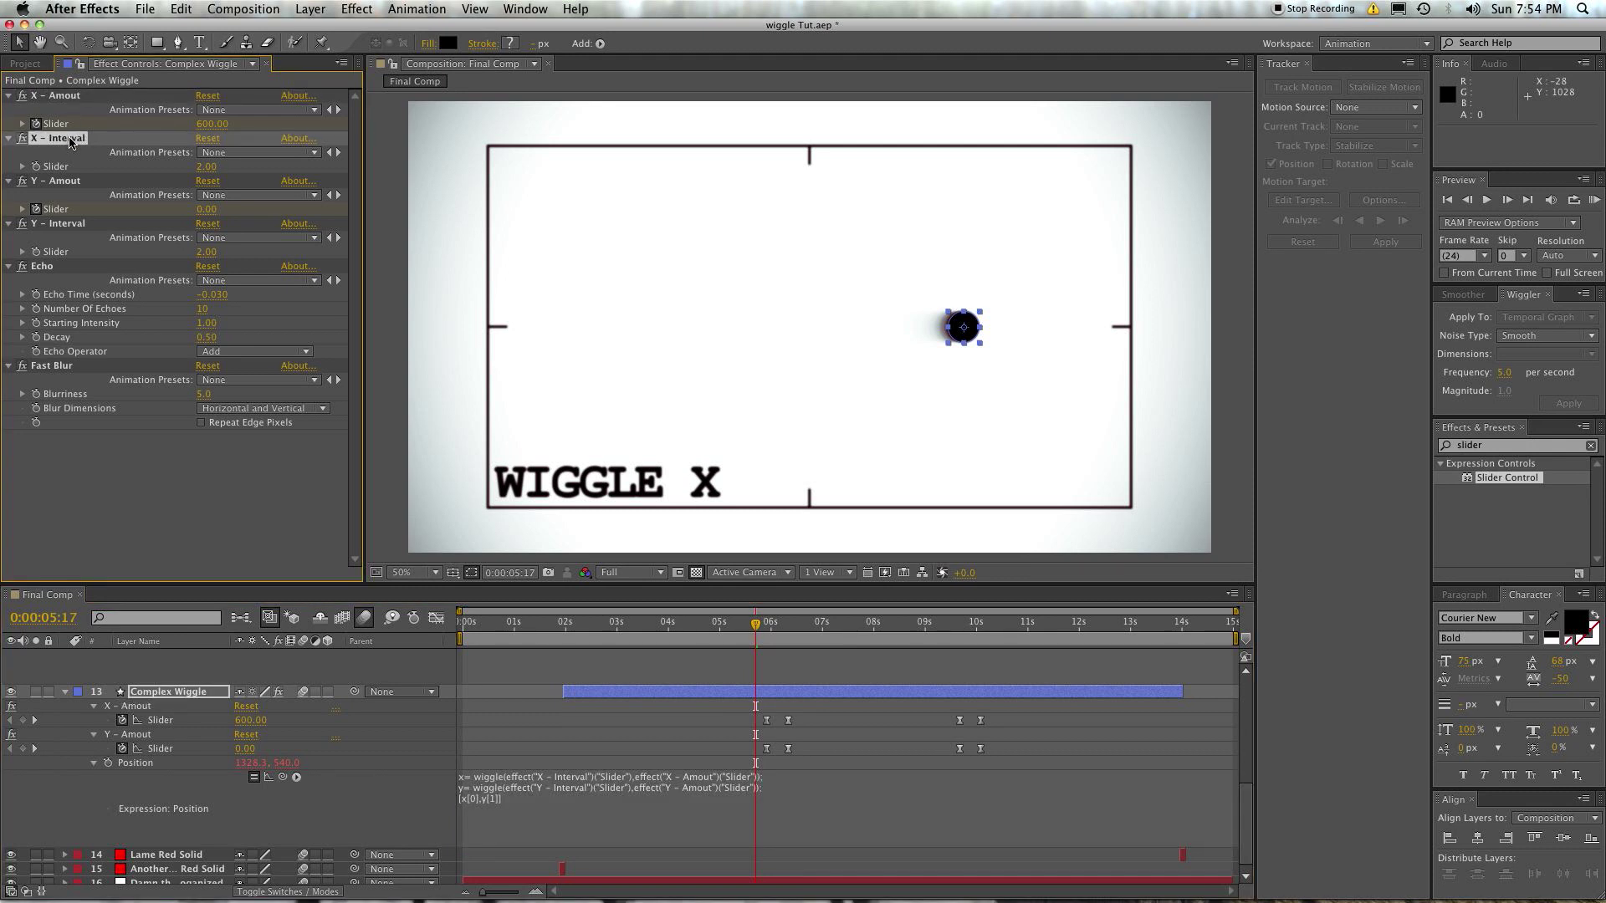
{"action": "left_click", "coordinate": [67, 182]}
{"action": "left_click", "coordinate": [72, 223]}
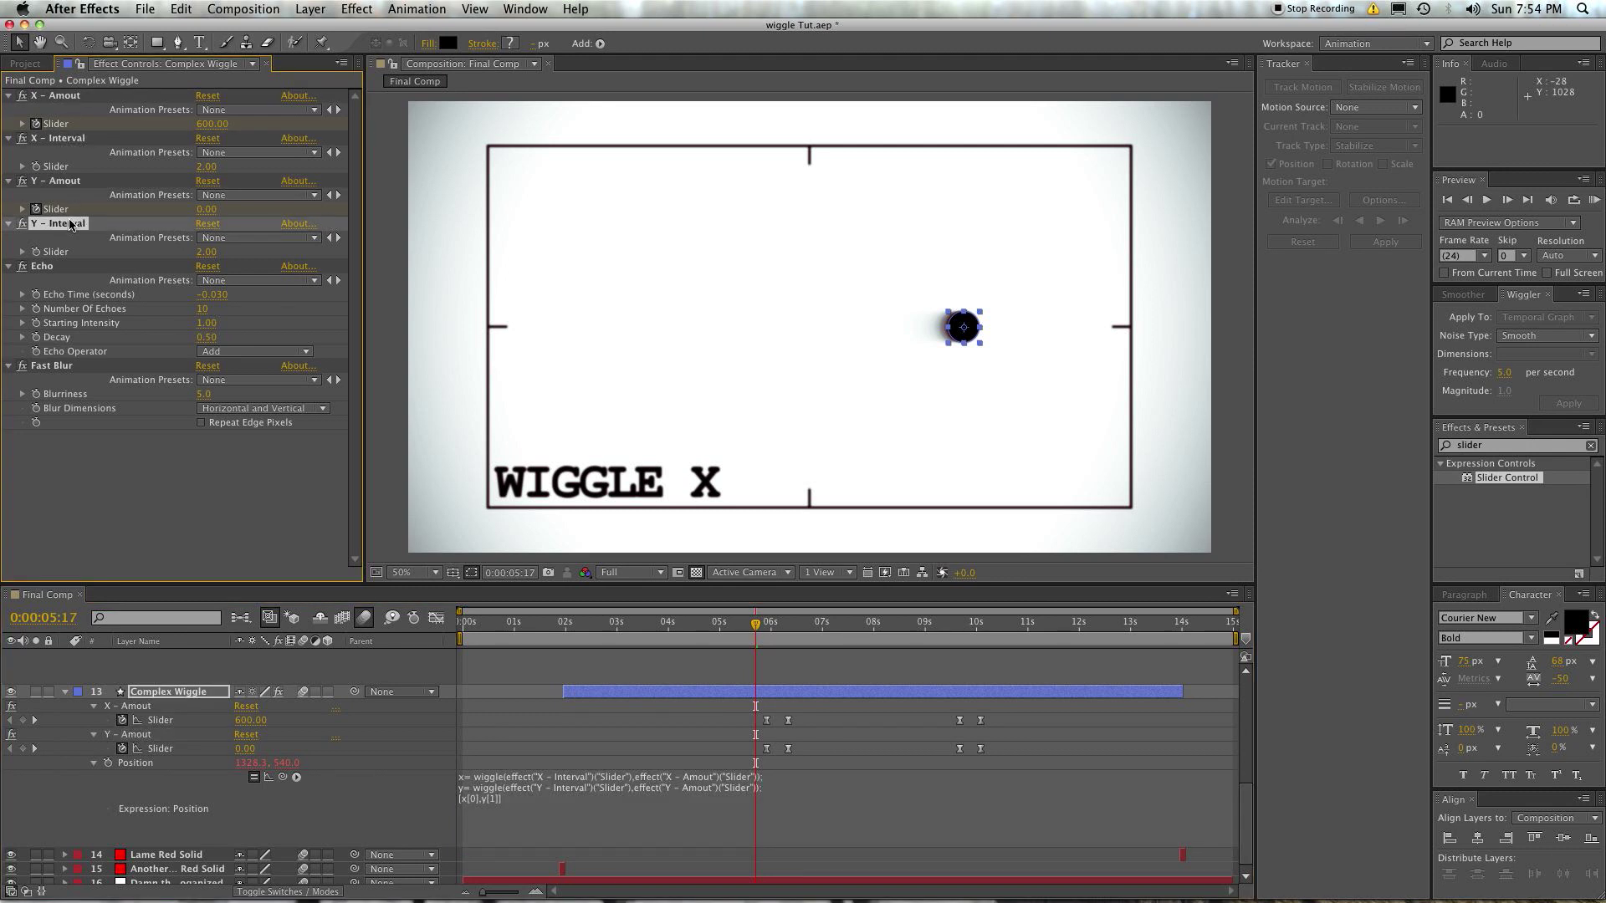
{"action": "left_click", "coordinate": [822, 805]}
{"action": "left_click", "coordinate": [726, 792]}
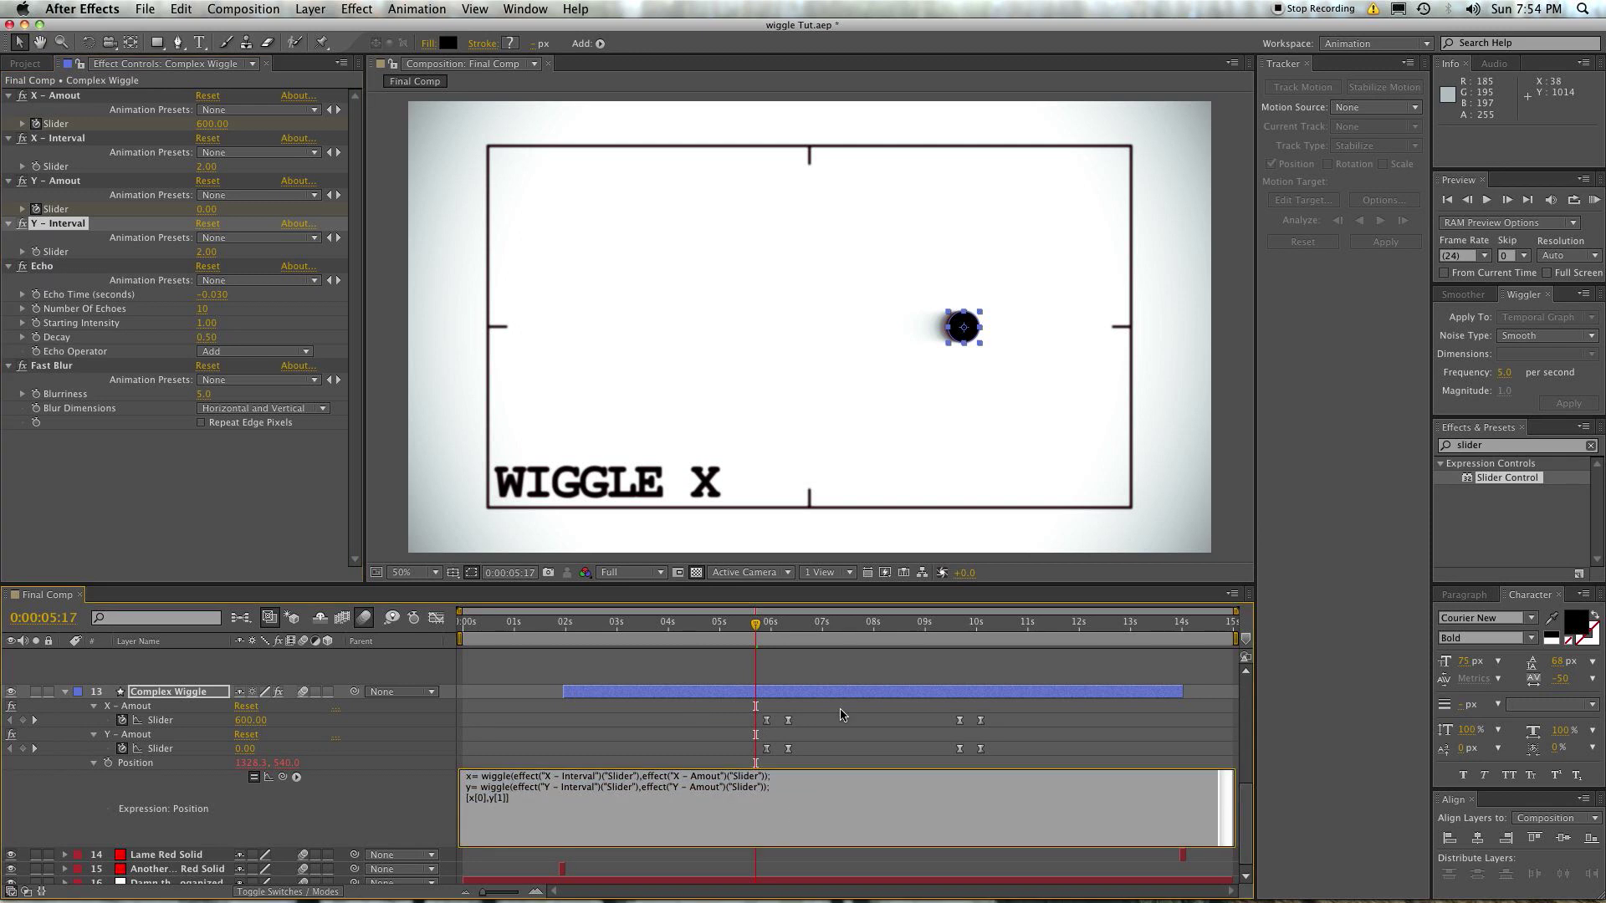
Move to 0:00:08:00 showing WIGGLE Y and select the Complex Wiggle layer.
{"action": "left_click_drag", "start_coordinate": [757, 631], "coordinate": [873, 640]}
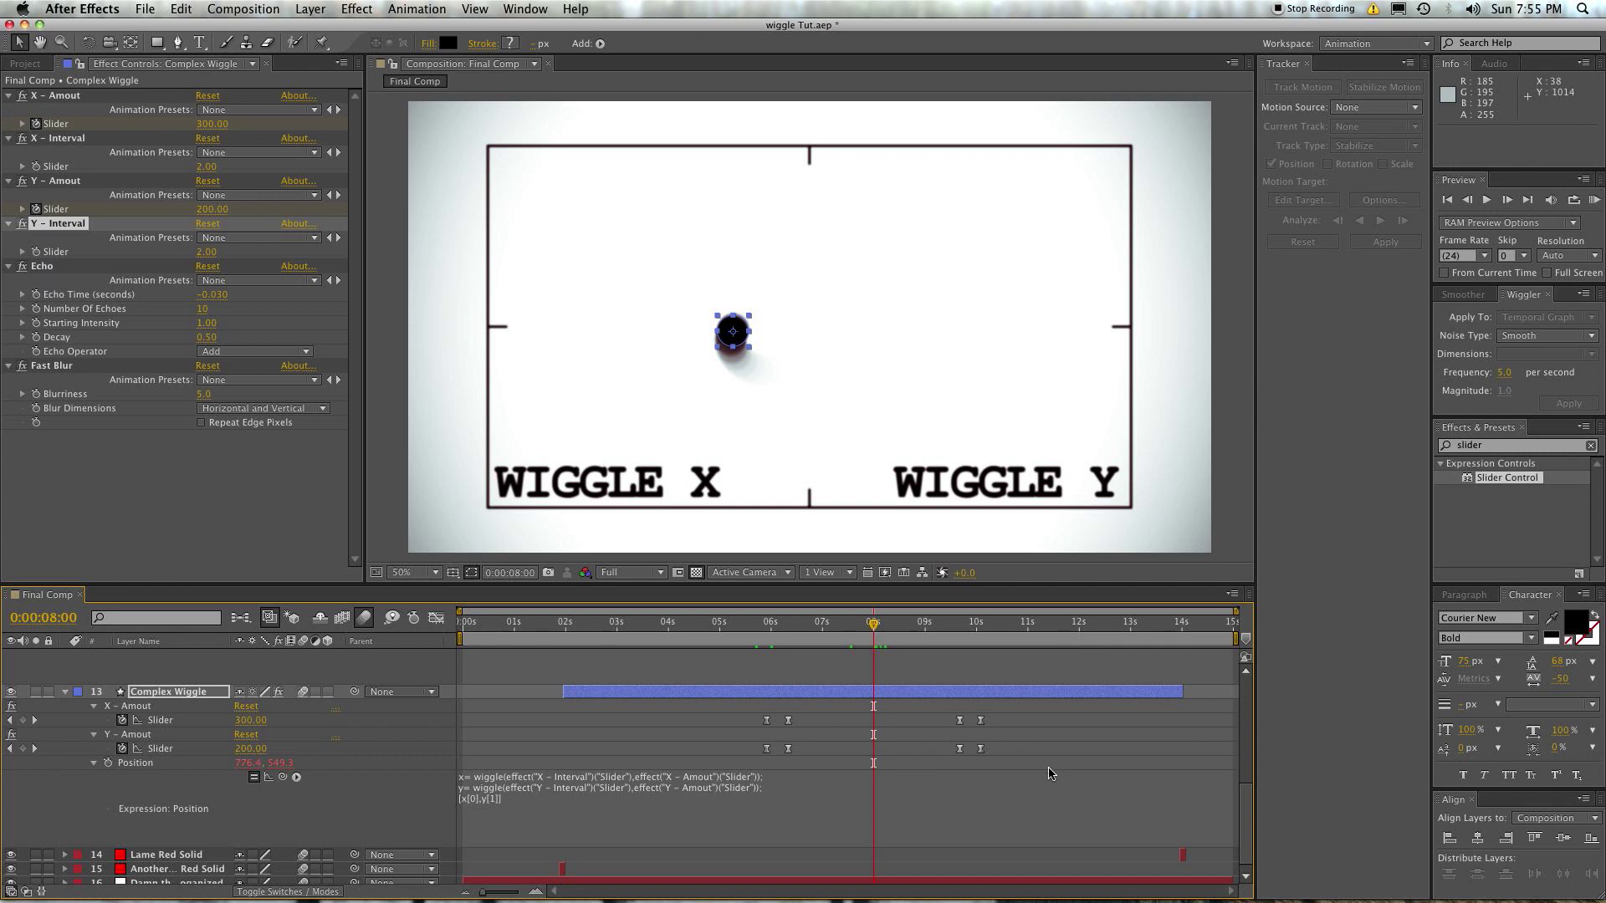
{"action": "left_click", "coordinate": [700, 815]}
{"action": "left_click", "coordinate": [604, 816]}
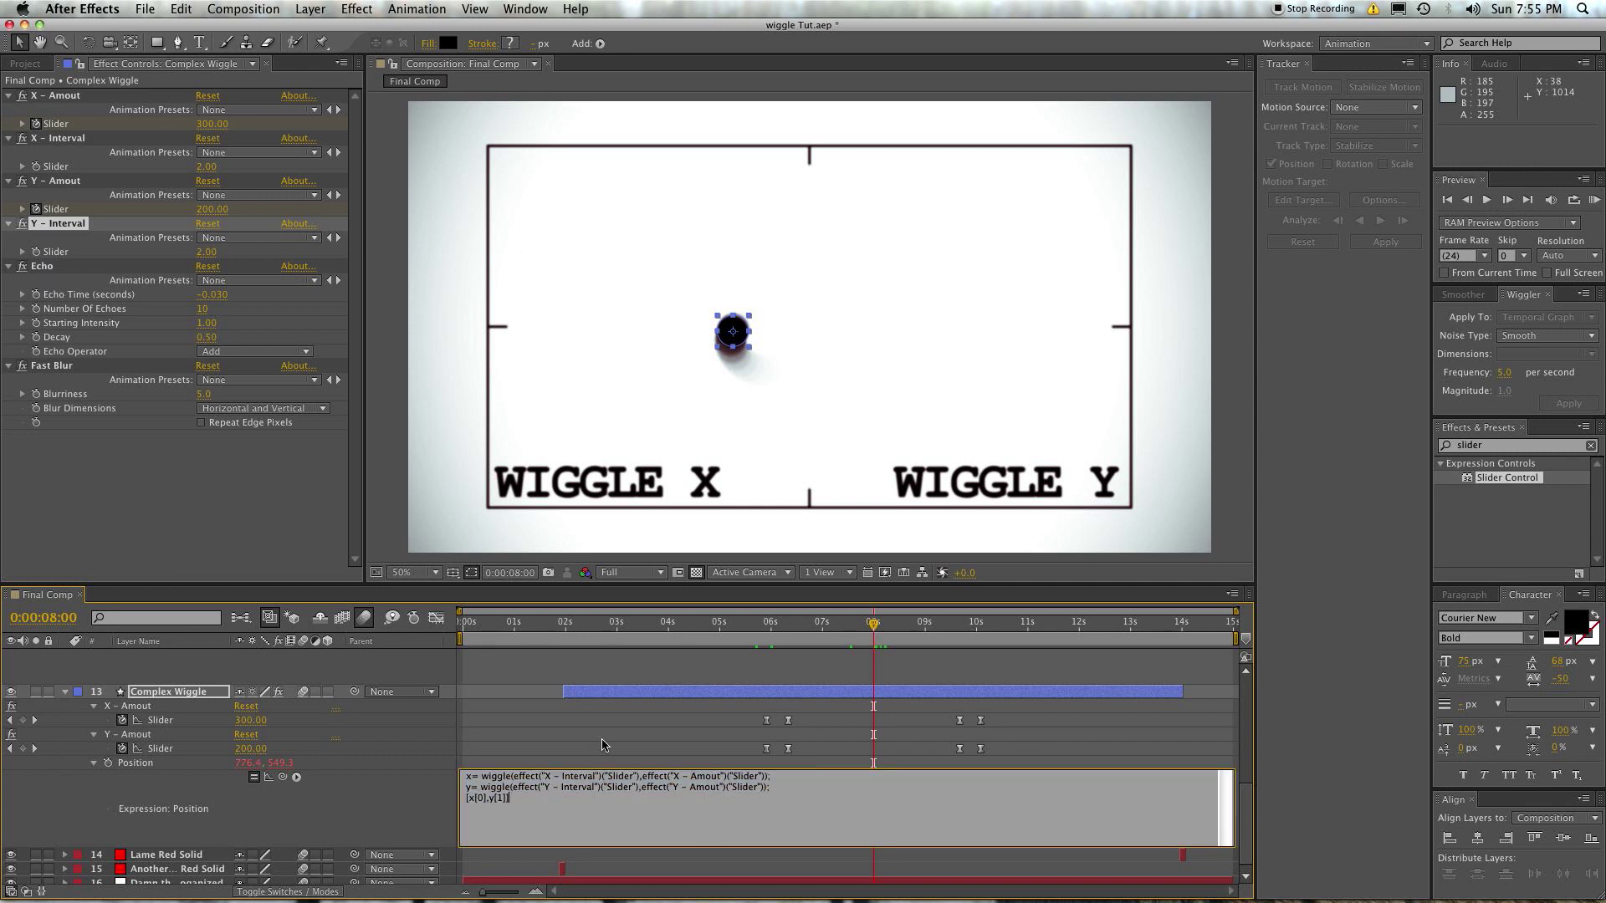
{"action": "left_click", "coordinate": [625, 692]}
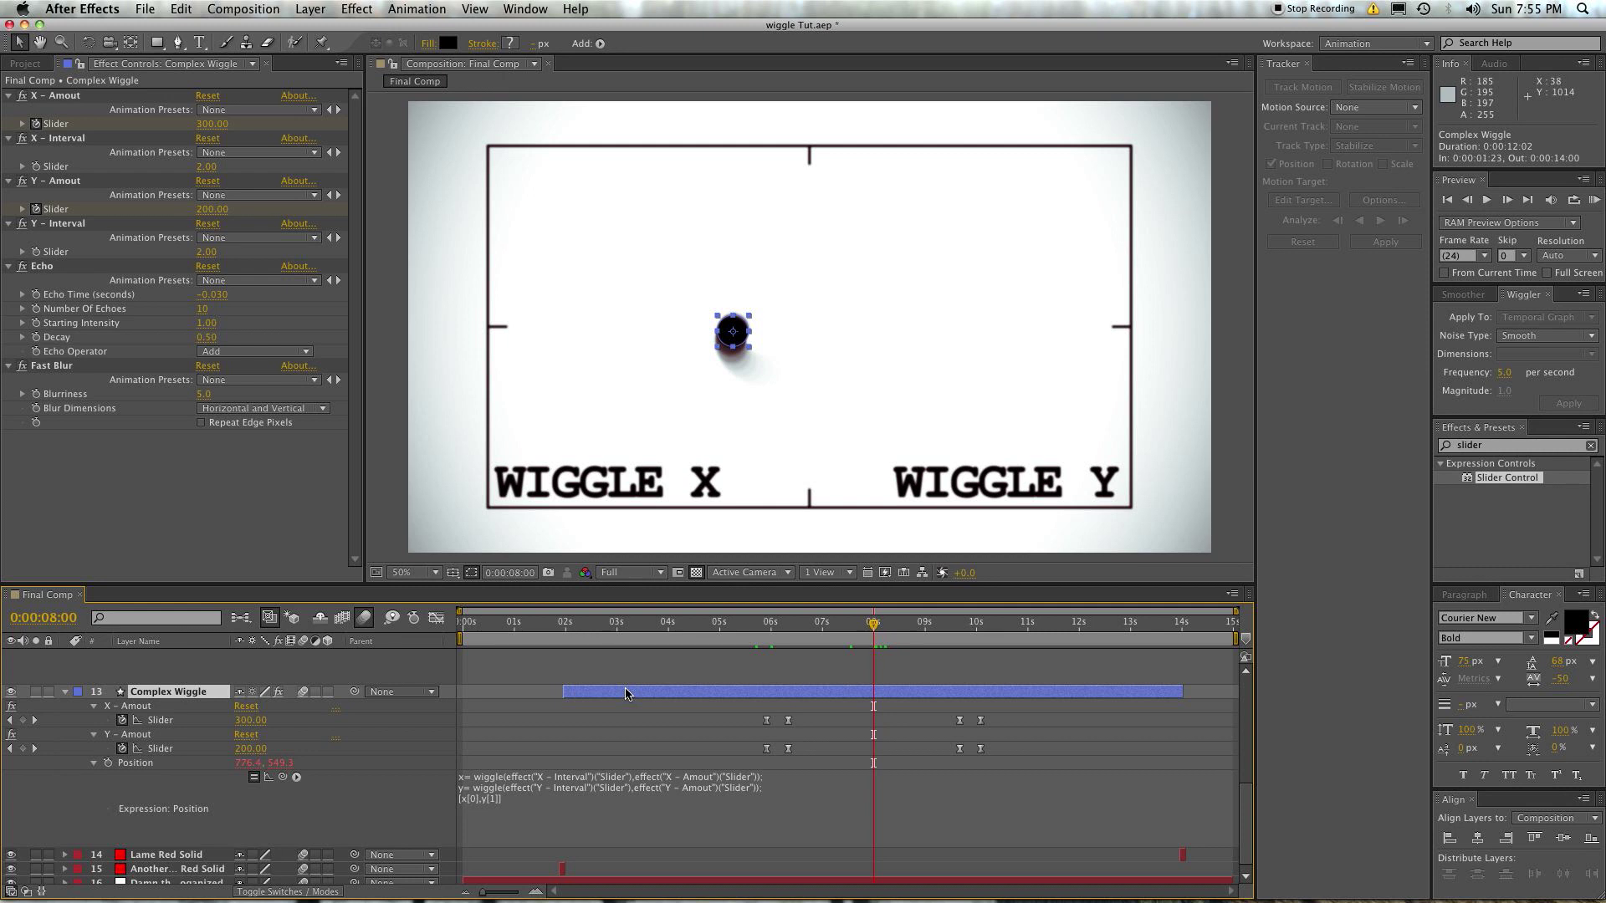
Duplicate the Complex Wiggle layer to create Complex Wiggle 2.
{"action": "key", "text": "super+d"}
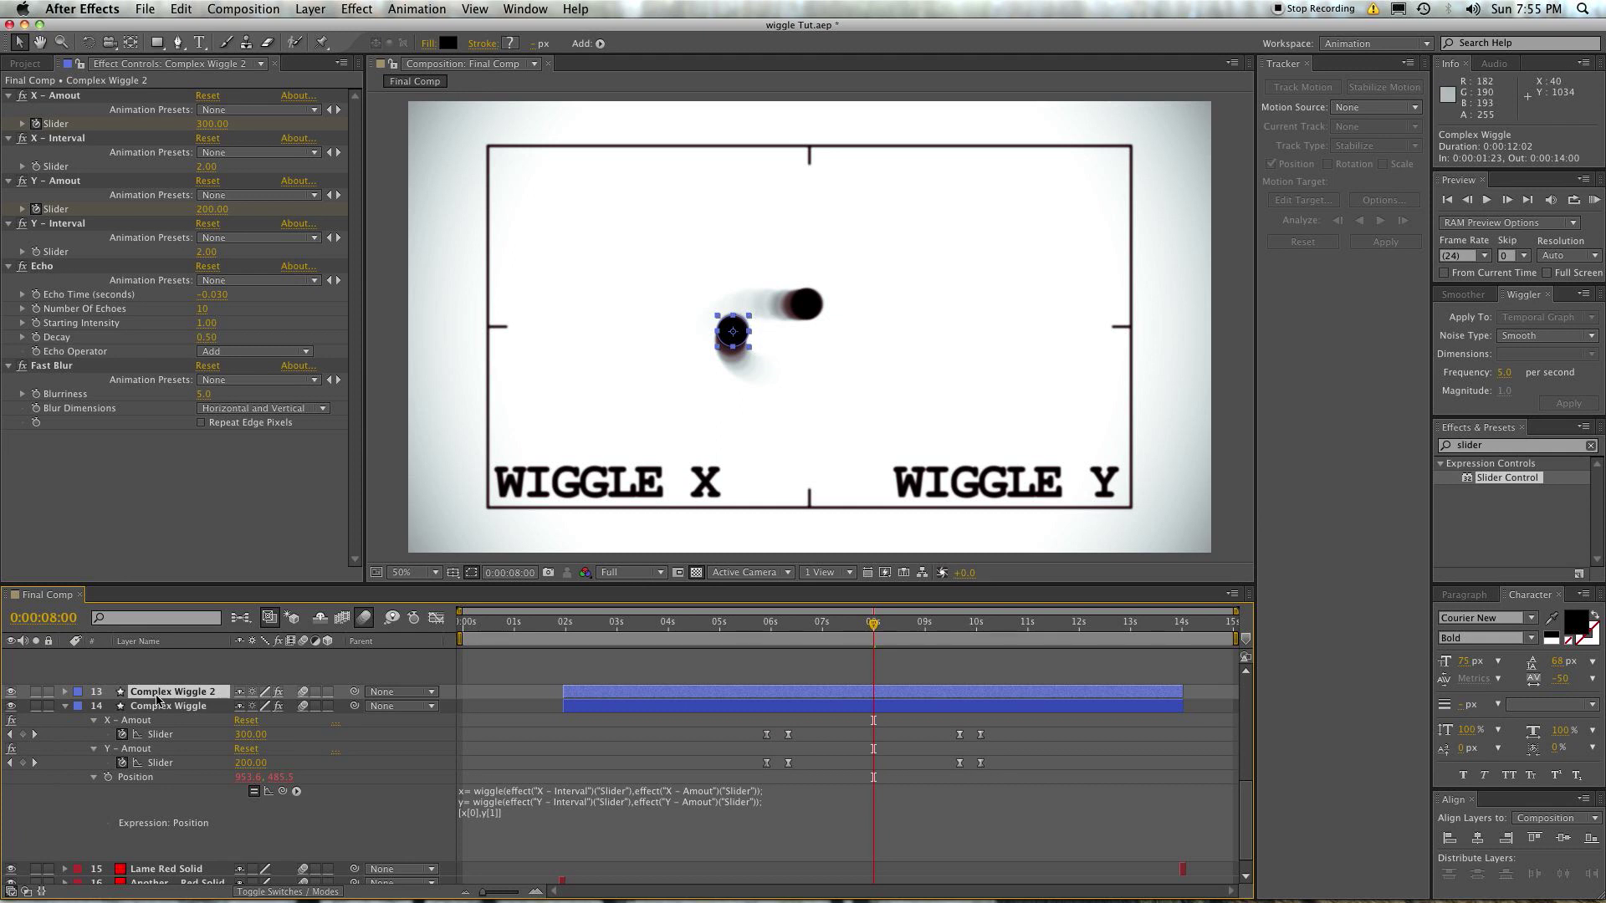
{"action": "scroll", "coordinate": [159, 694], "scroll_direction": "up", "scroll_amount": 4}
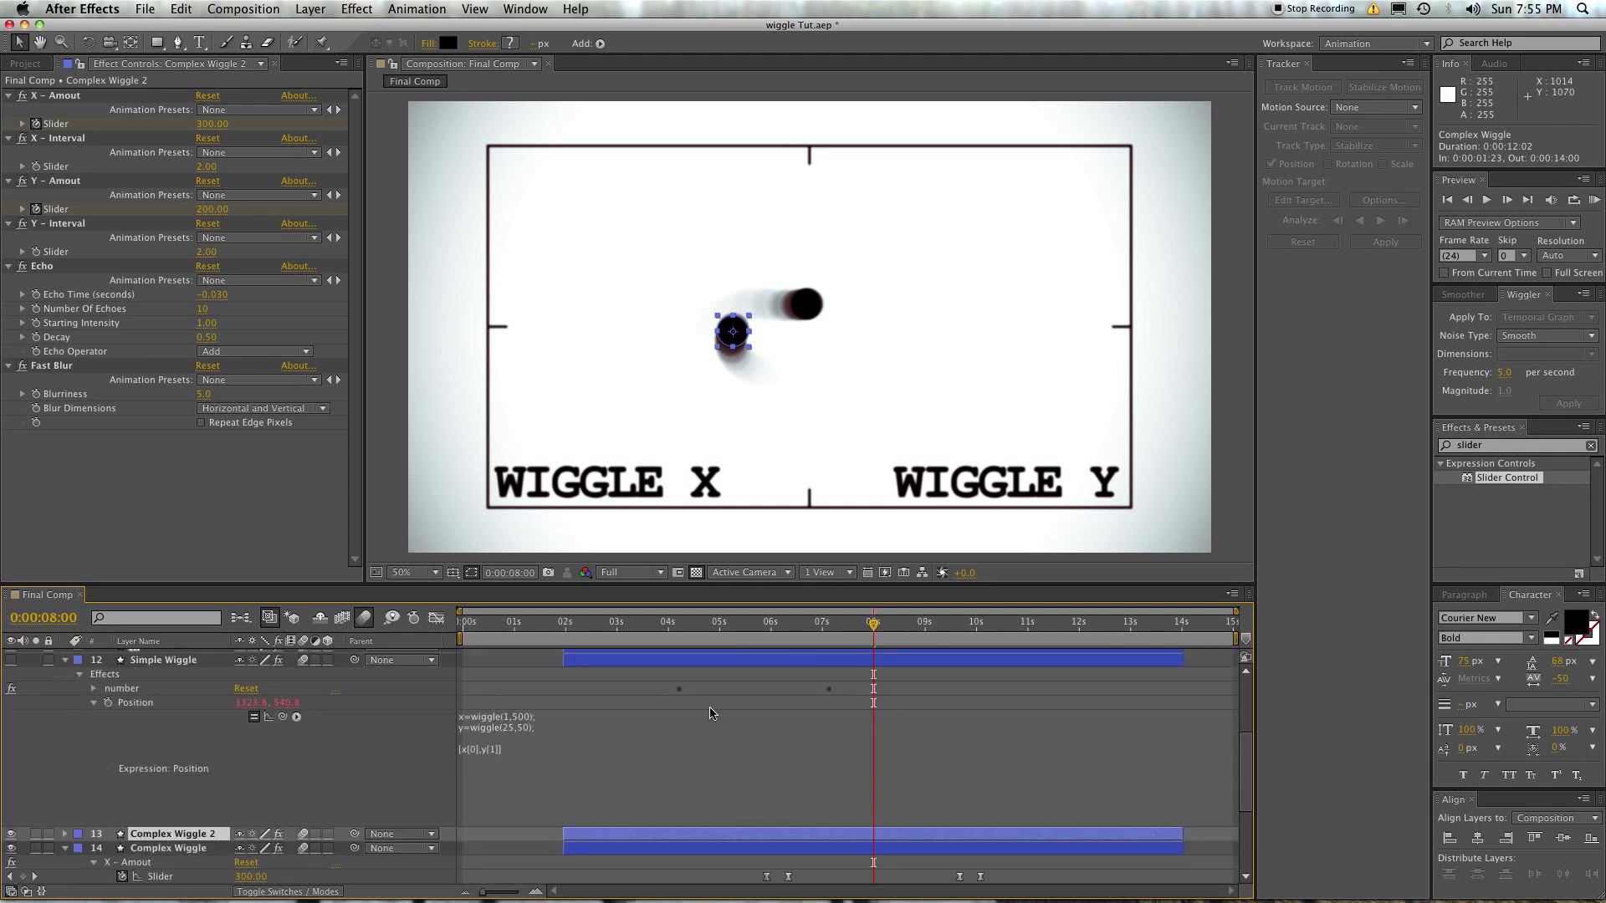
{"action": "scroll", "coordinate": [619, 774], "scroll_direction": "down", "scroll_amount": 3}
{"action": "scroll", "coordinate": [583, 824], "scroll_direction": "down", "scroll_amount": 1}
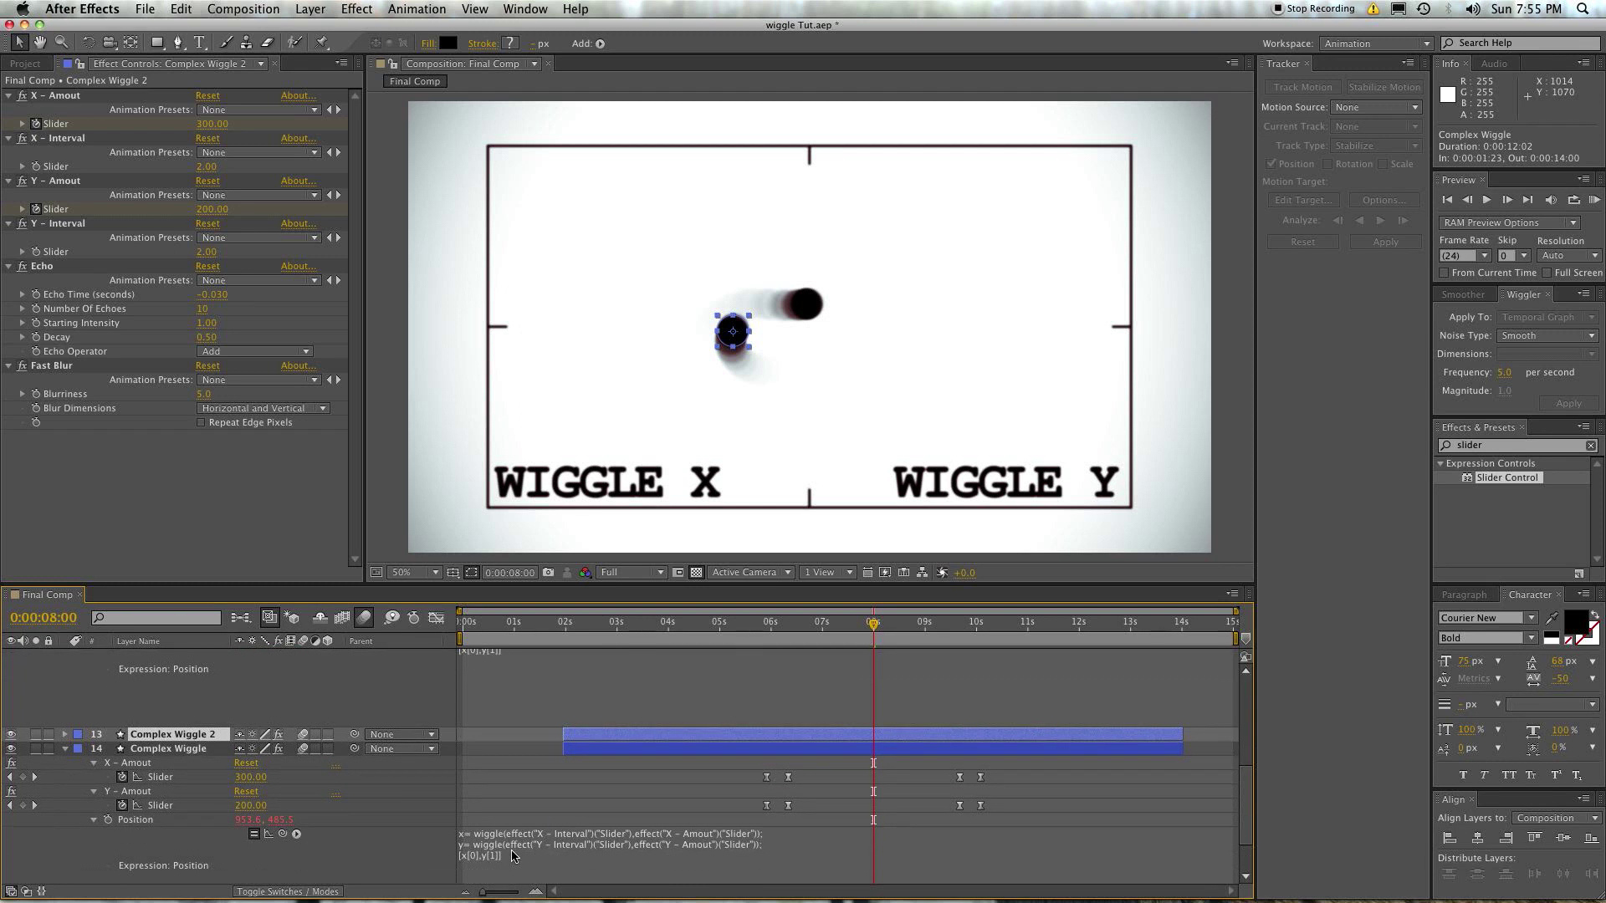
Duplicate Complex Wiggle 2 into Complex Wiggle 3 and Complex Wiggle 4.
{"action": "left_click", "coordinate": [586, 840]}
{"action": "left_click", "coordinate": [159, 750]}
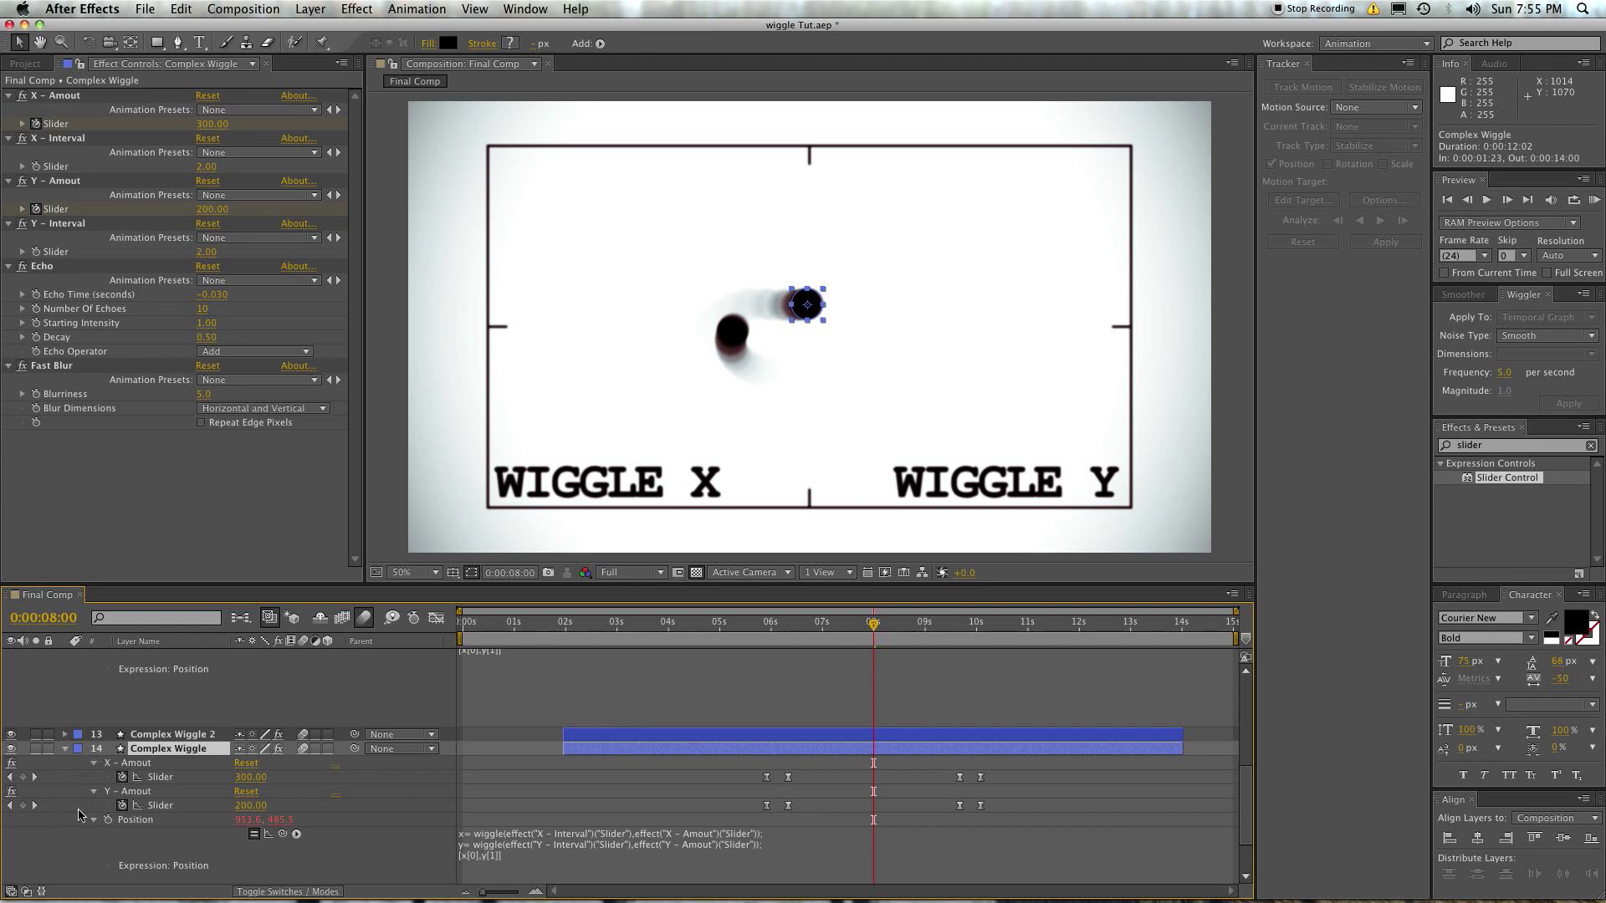
{"action": "left_click", "coordinate": [161, 733]}
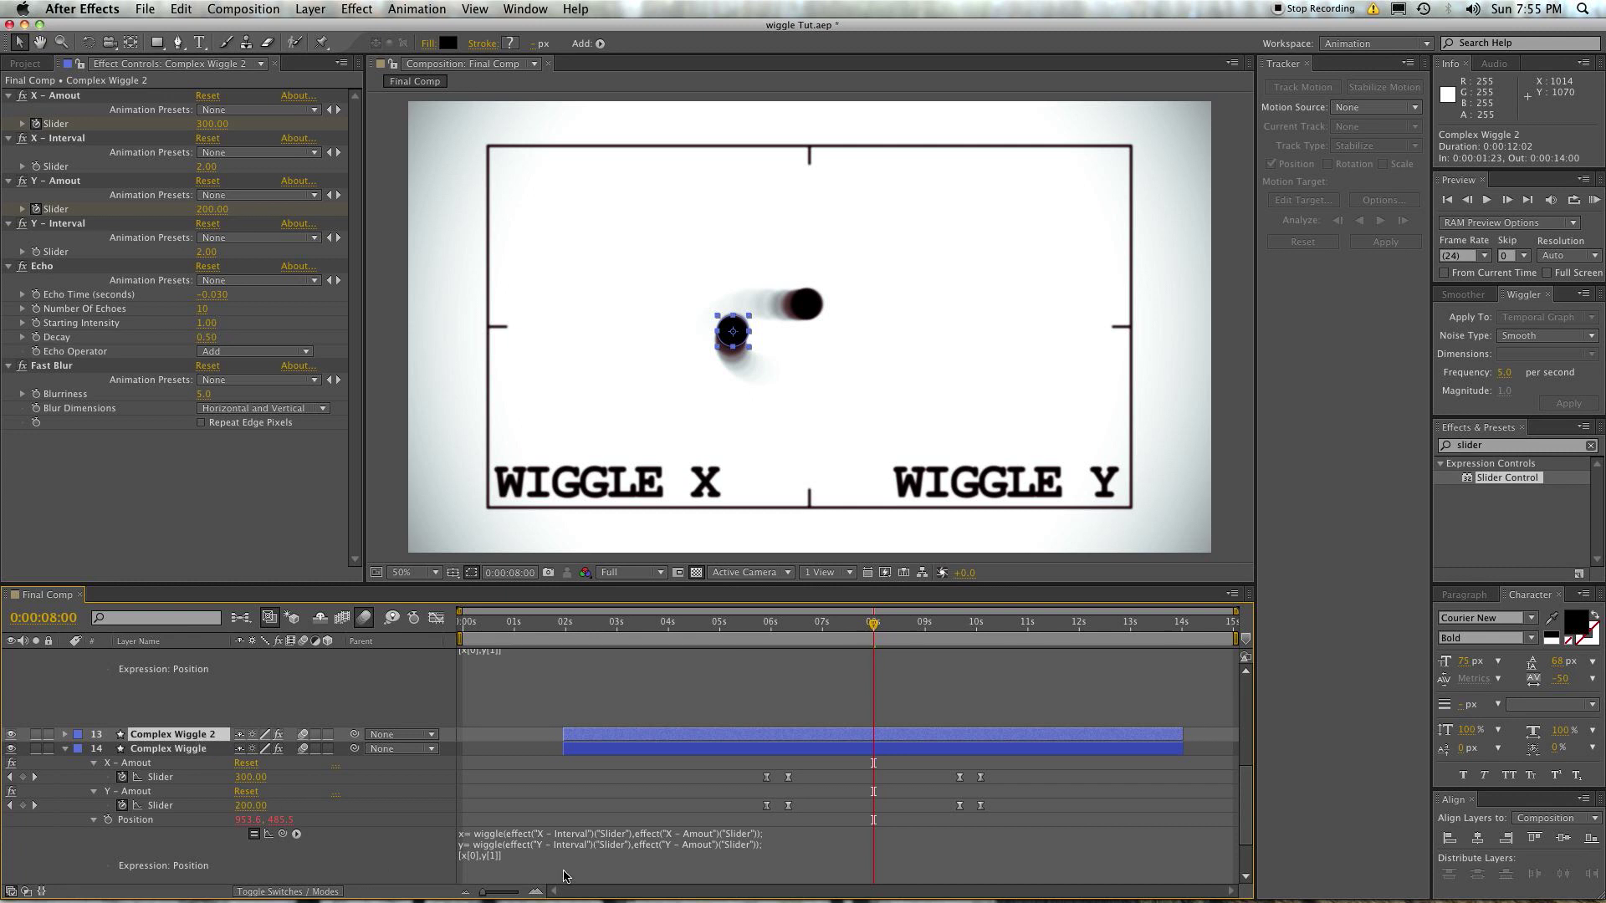
{"action": "key", "text": "super+d"}
{"action": "key", "text": "super+d"}
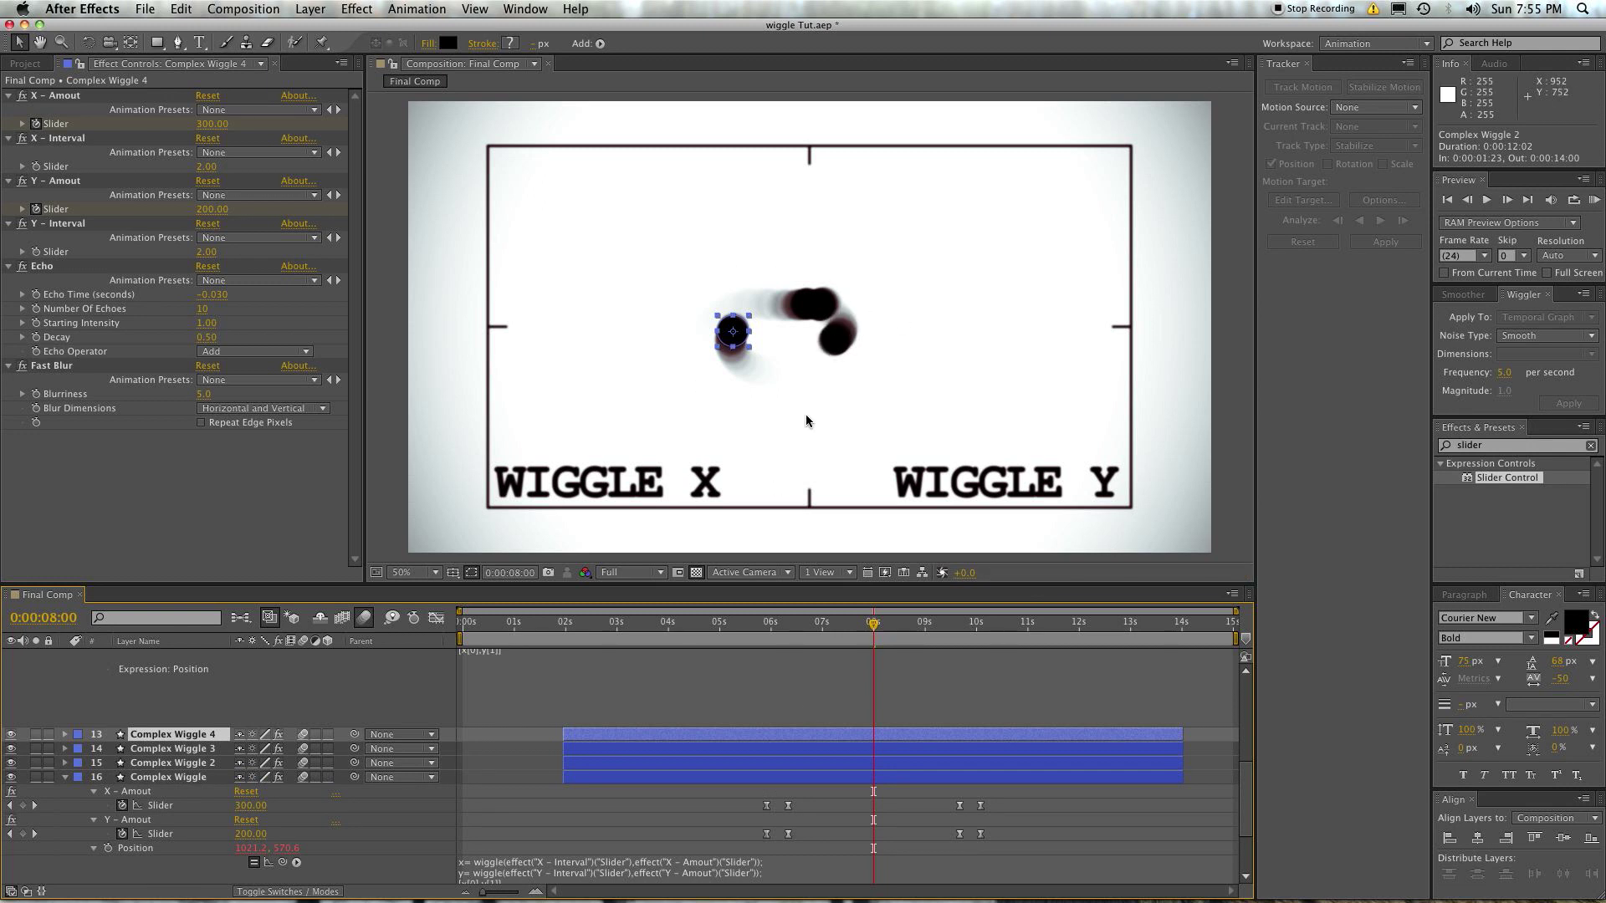
{"action": "scroll", "coordinate": [661, 795], "scroll_direction": "up", "scroll_amount": 5}
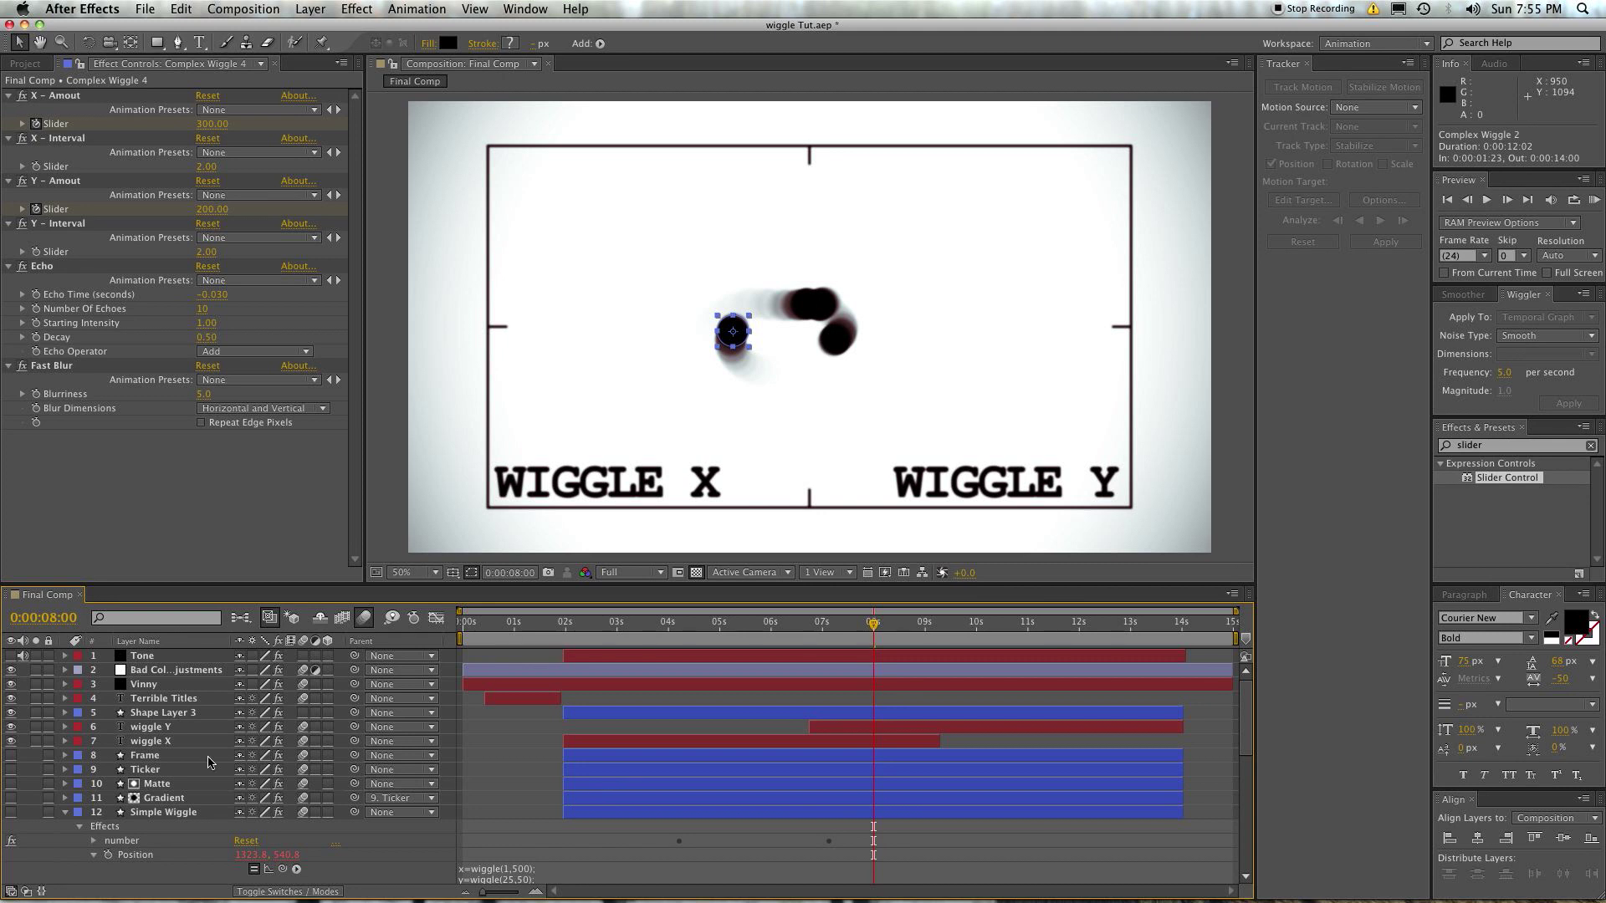
{"action": "scroll", "coordinate": [208, 762], "scroll_direction": "down", "scroll_amount": 5}
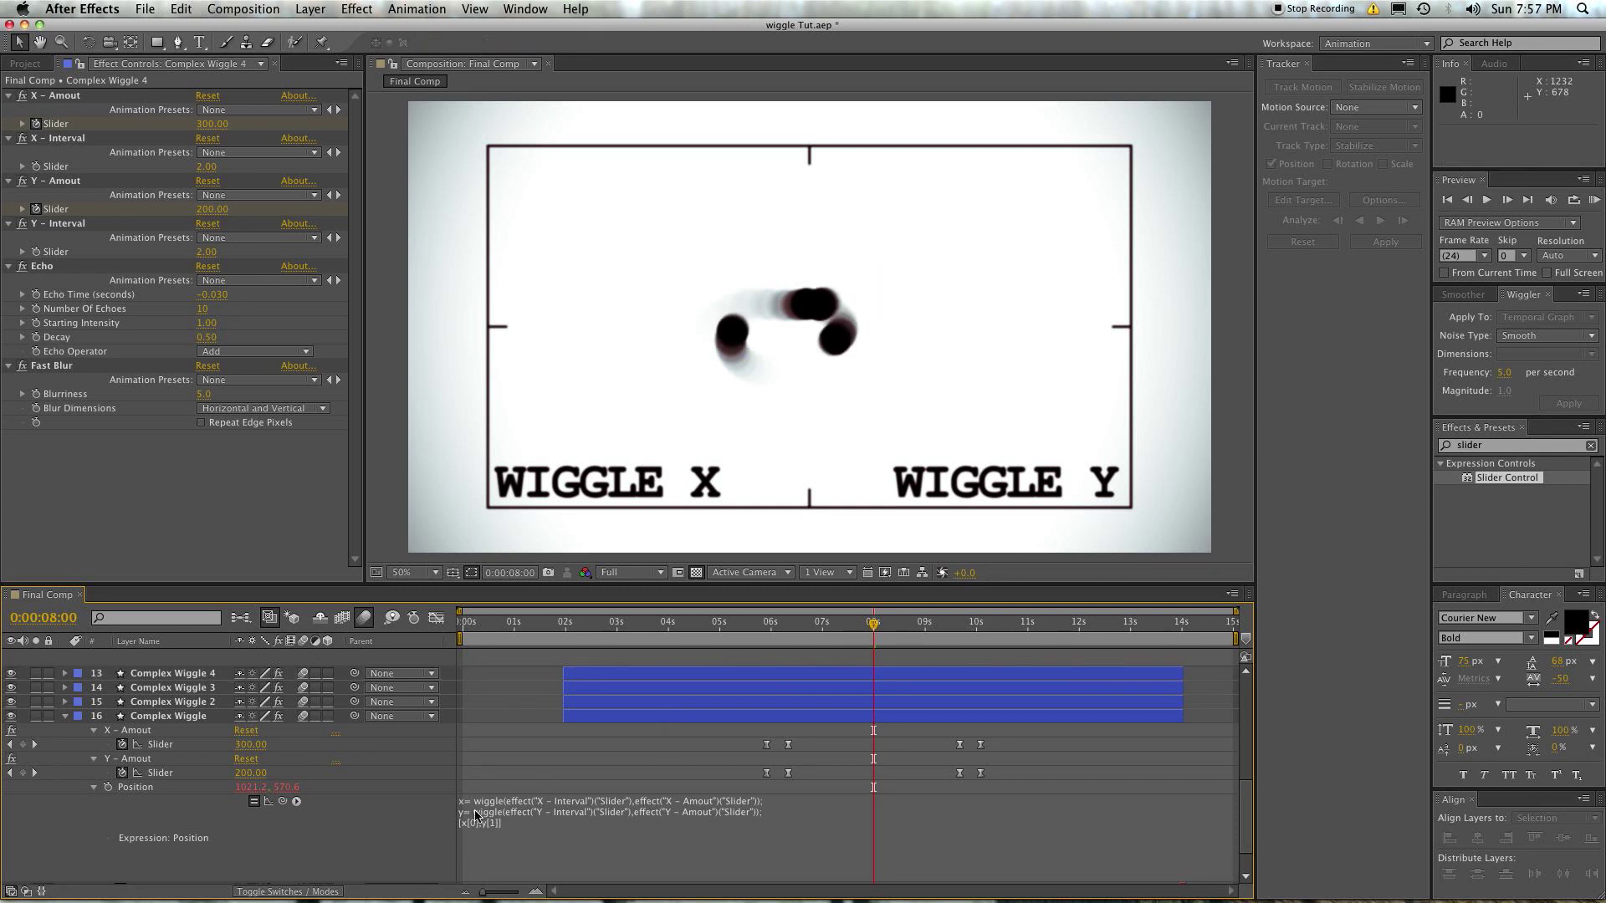
Add seedRandom(1) above Complex Wiggle's Position expression, after two blank lines.
{"action": "left_click", "coordinate": [466, 801]}
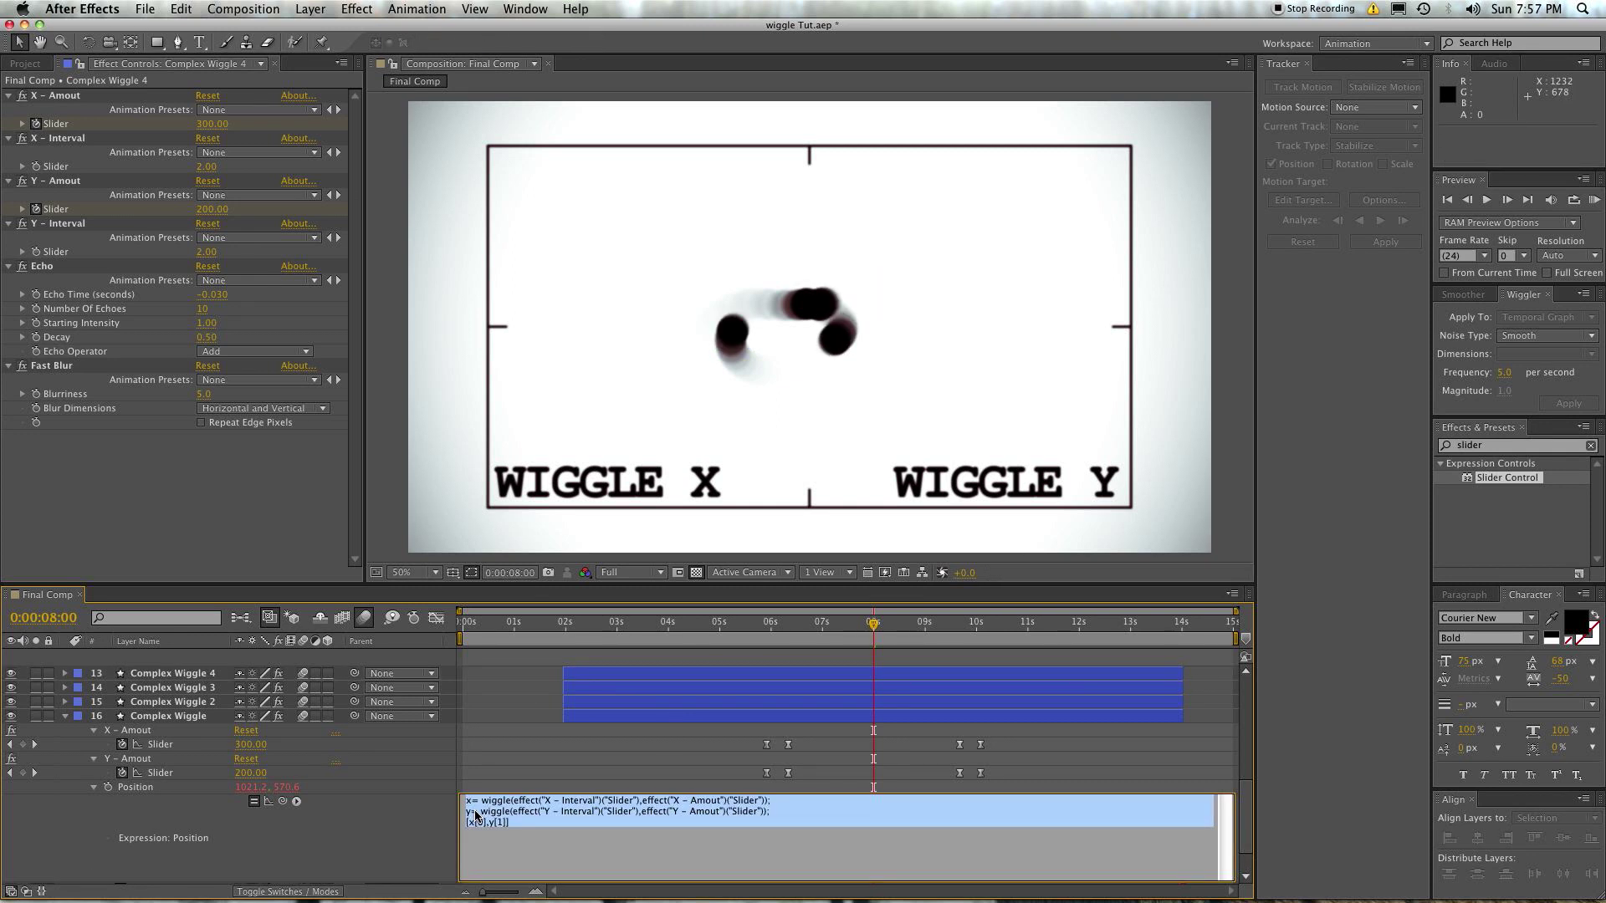
{"action": "key", "text": "Return"}
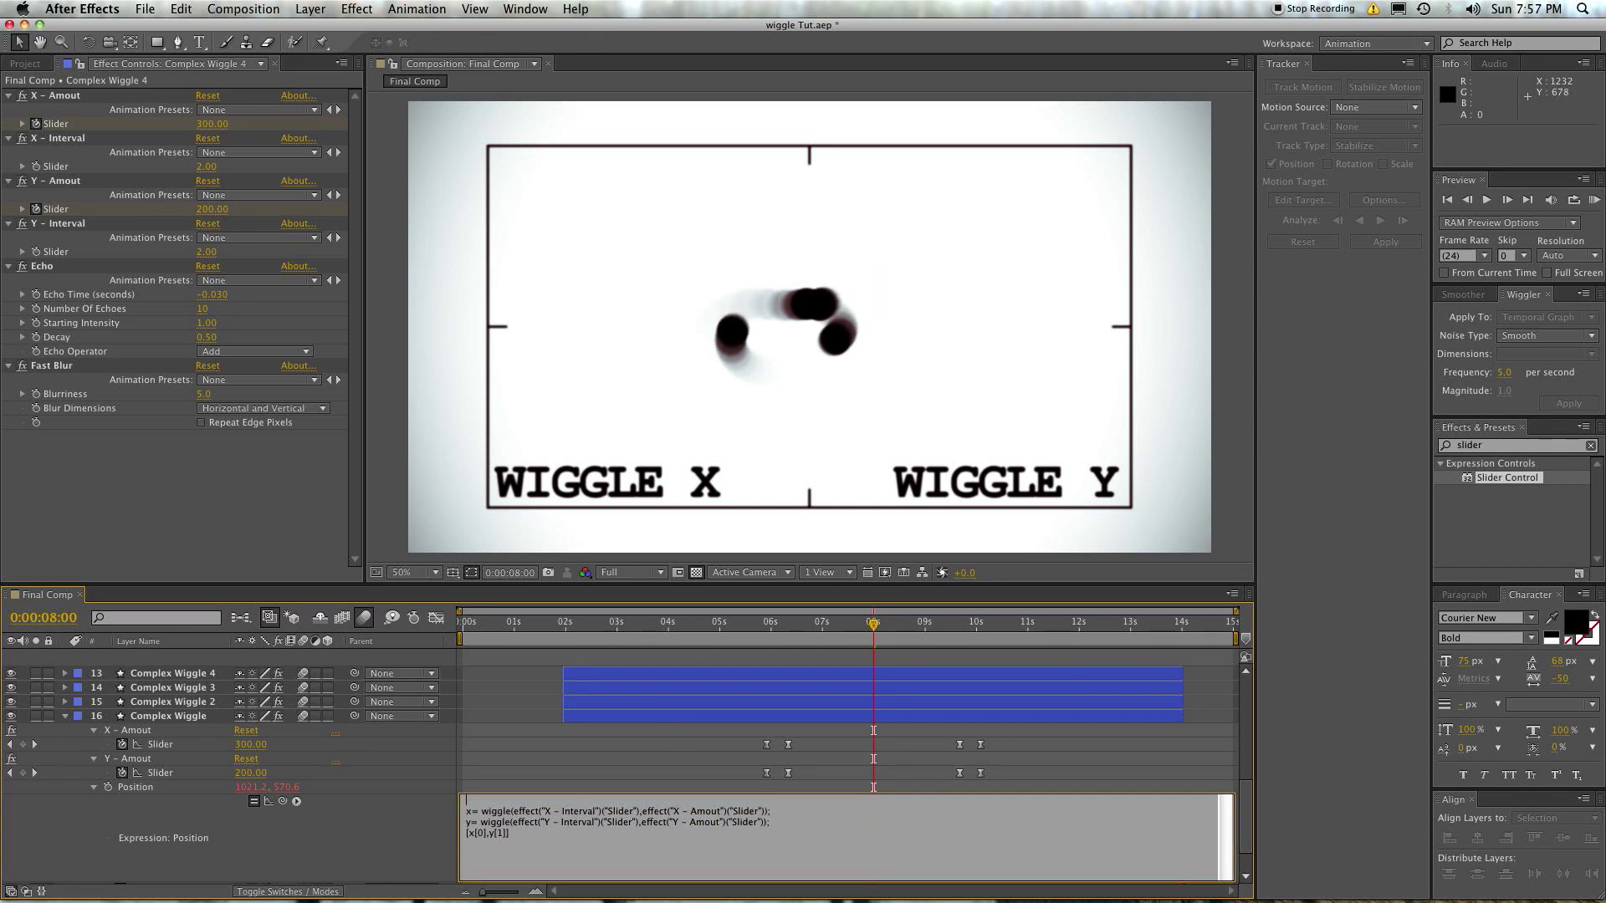
{"action": "key", "text": "Return"}
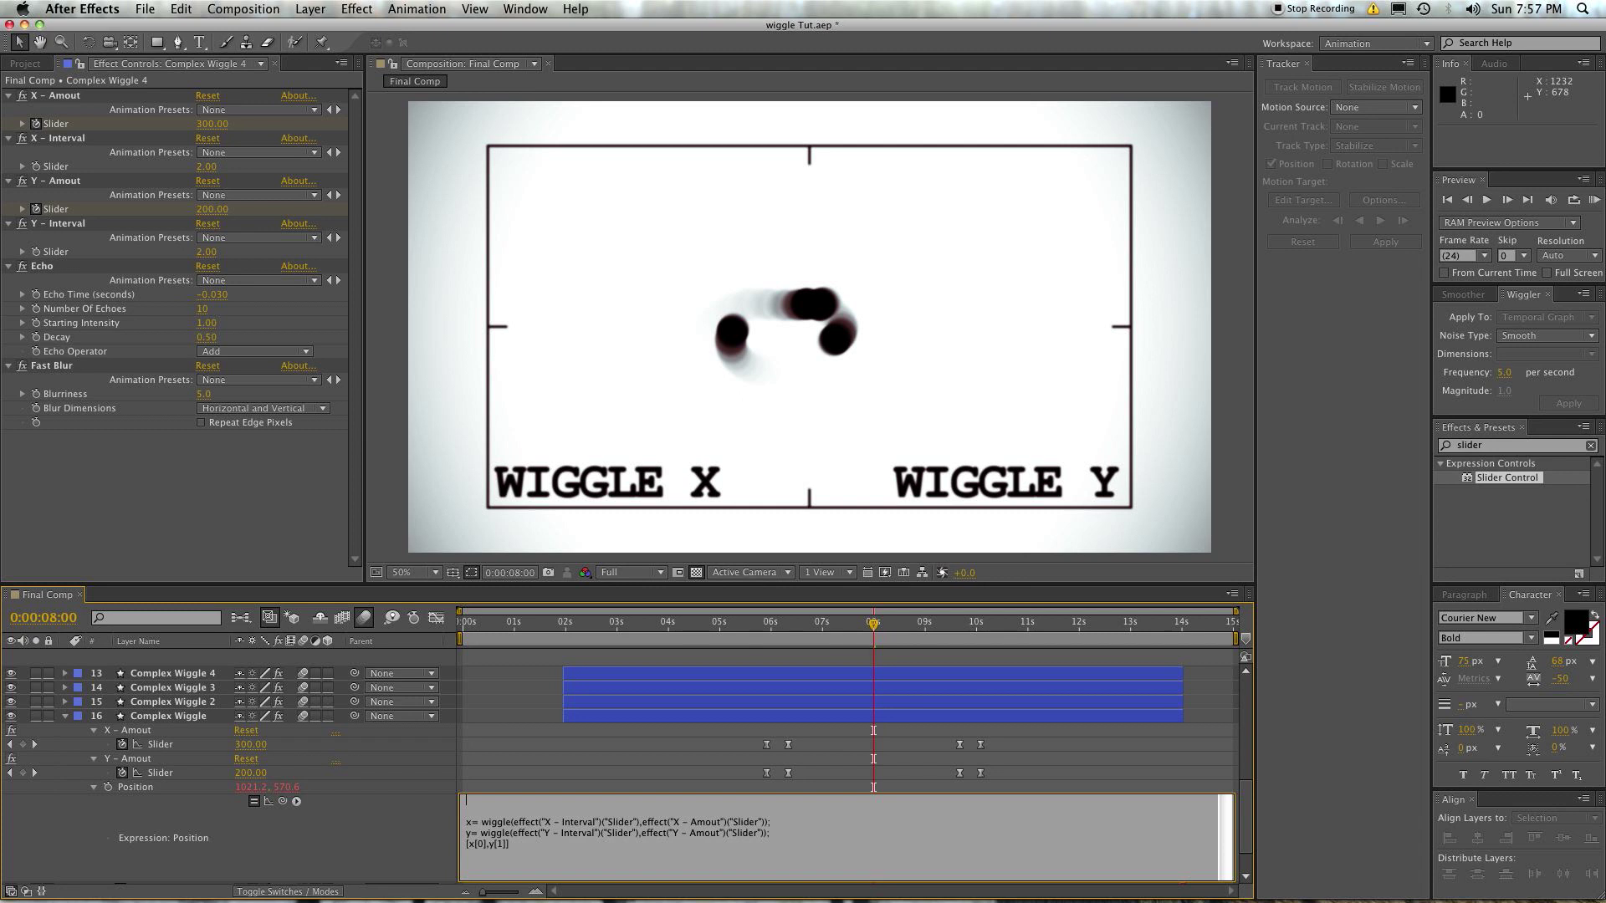
{"action": "type", "text": "seedRandom(1)"}
{"action": "key", "text": "KP_Enter"}
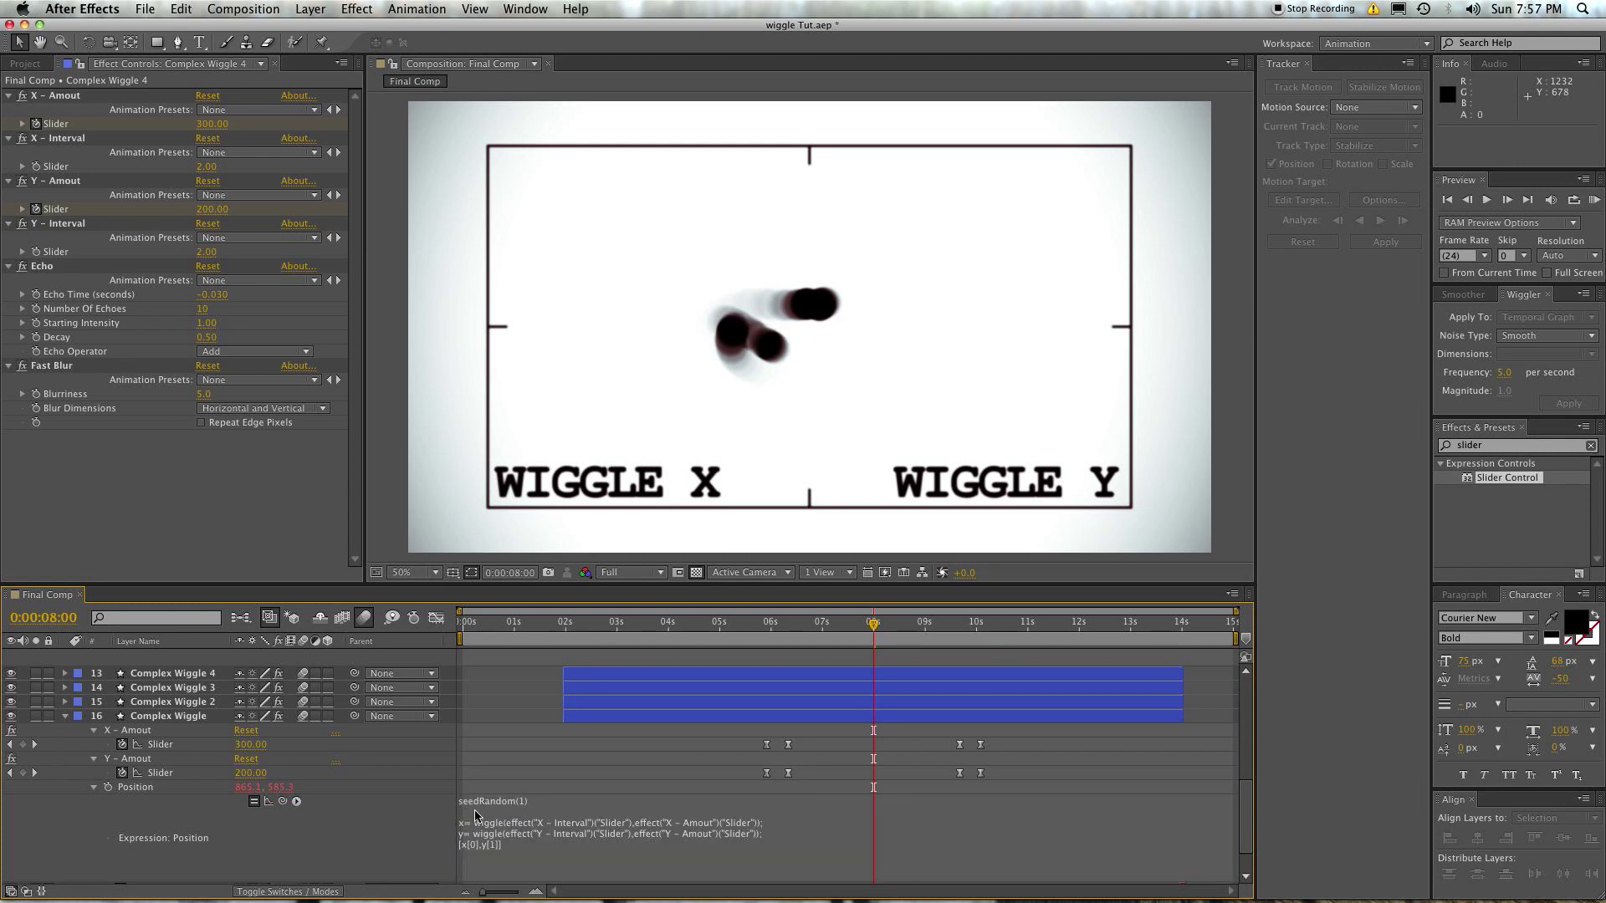
Undo to remove the three extra Complex Wiggle copies.
{"action": "left_click", "coordinate": [510, 820]}
{"action": "triple_click", "coordinate": [517, 801]}
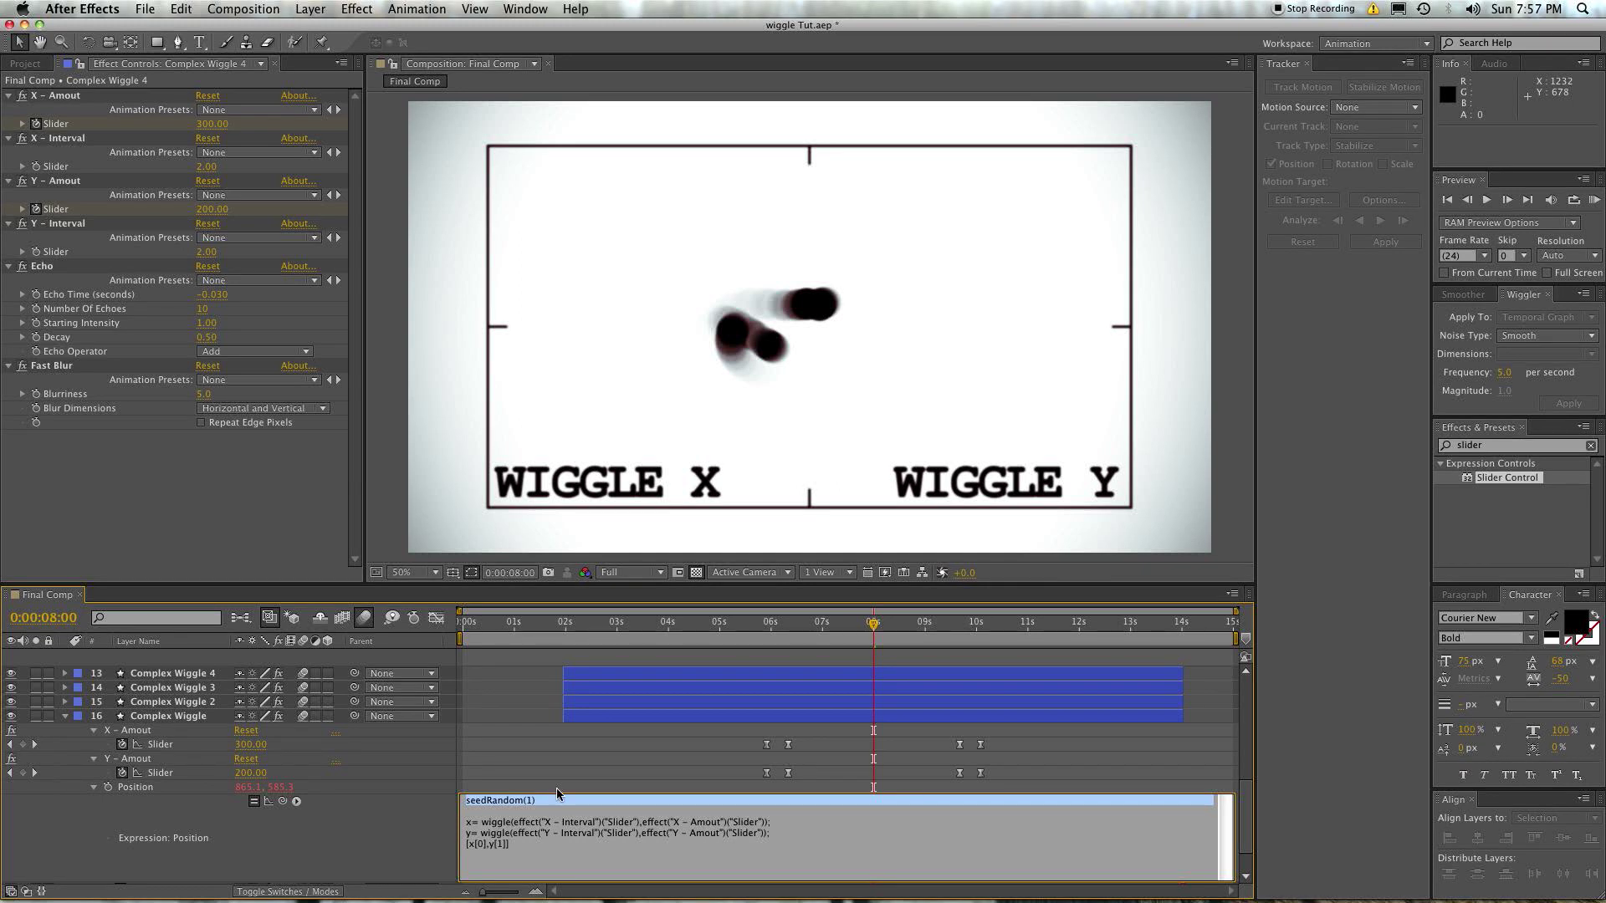
{"action": "key", "text": "super+z"}
Change Complex Wiggle 2's seed from seedRandom(1) to seedRandom(4).
{"action": "scroll", "coordinate": [635, 709], "scroll_direction": "up", "scroll_amount": 2}
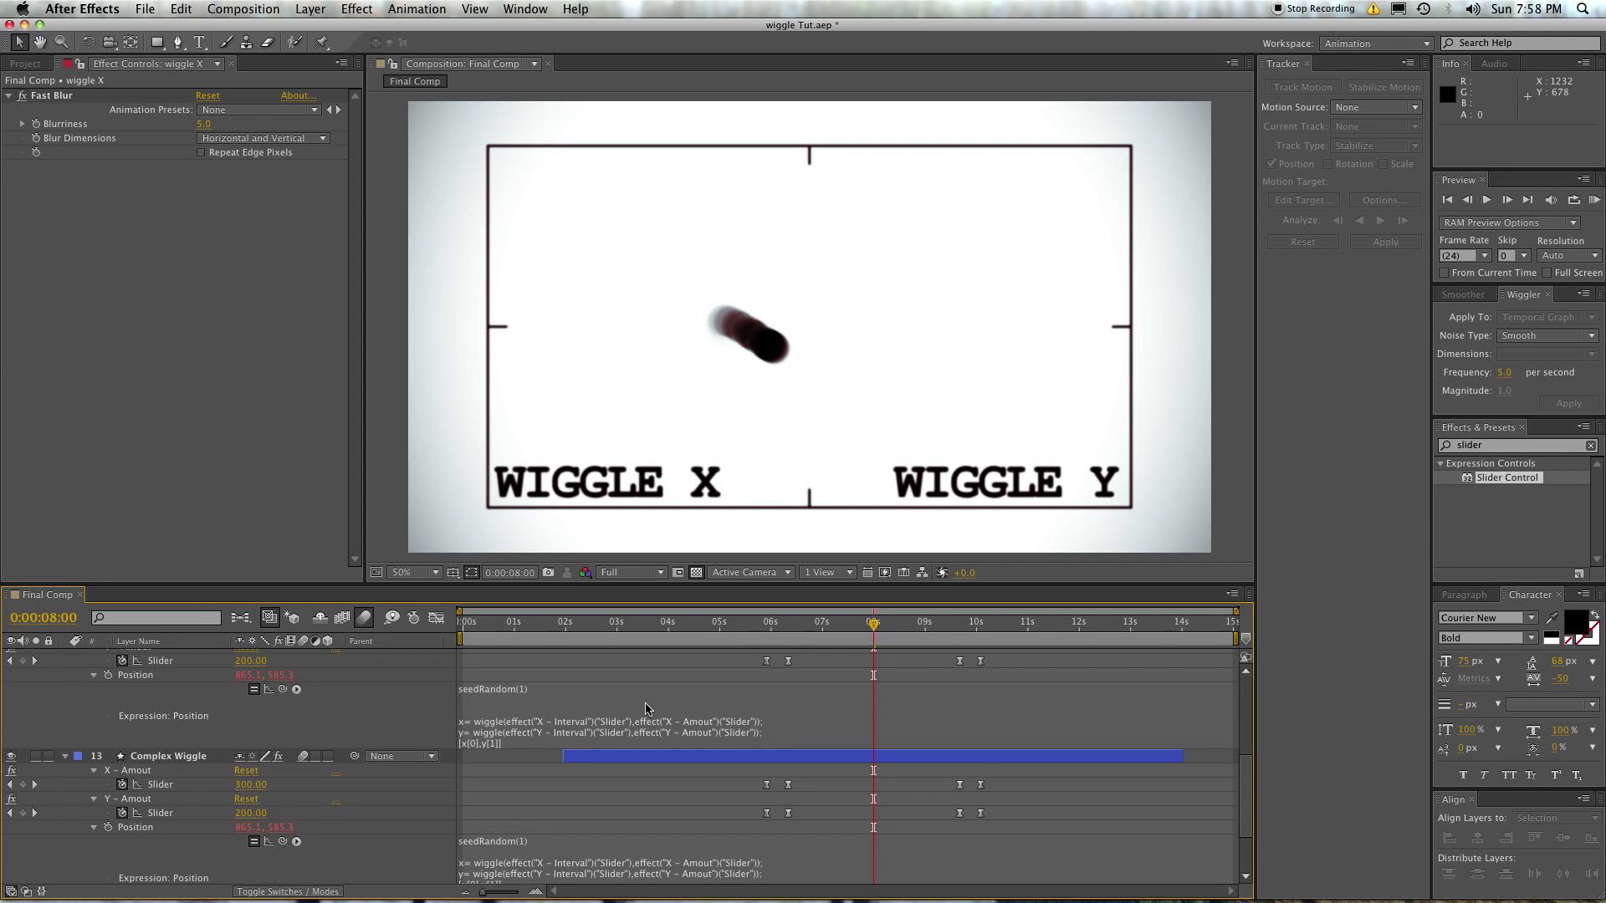
{"action": "scroll", "coordinate": [567, 695], "scroll_direction": "up", "scroll_amount": 3}
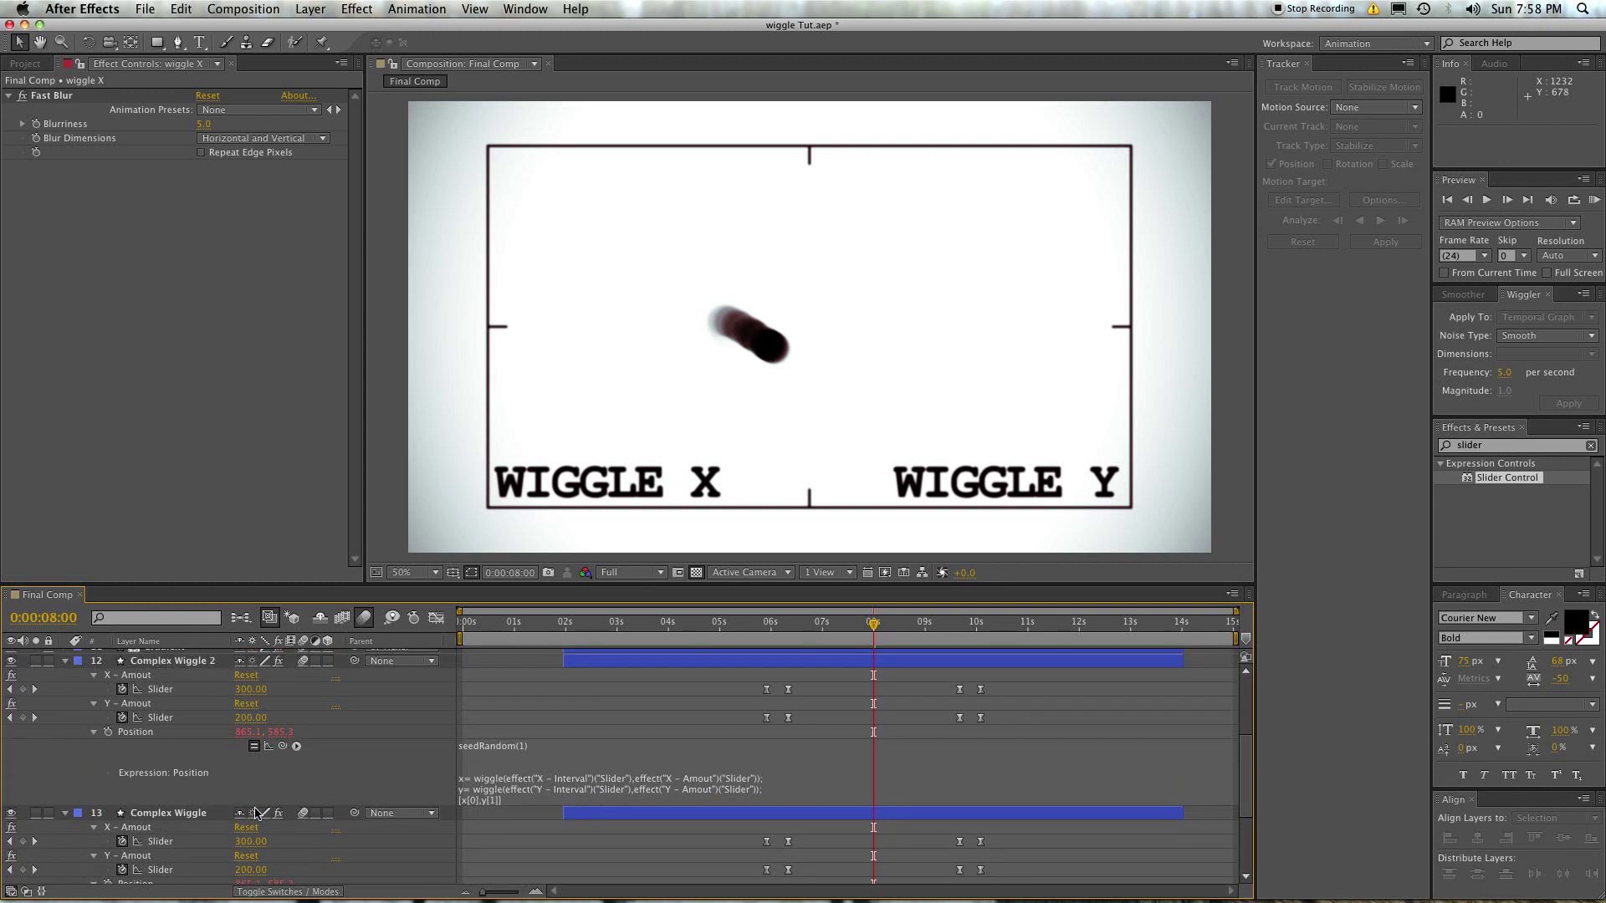
{"action": "left_click", "coordinate": [524, 754]}
{"action": "left_click", "coordinate": [526, 746]}
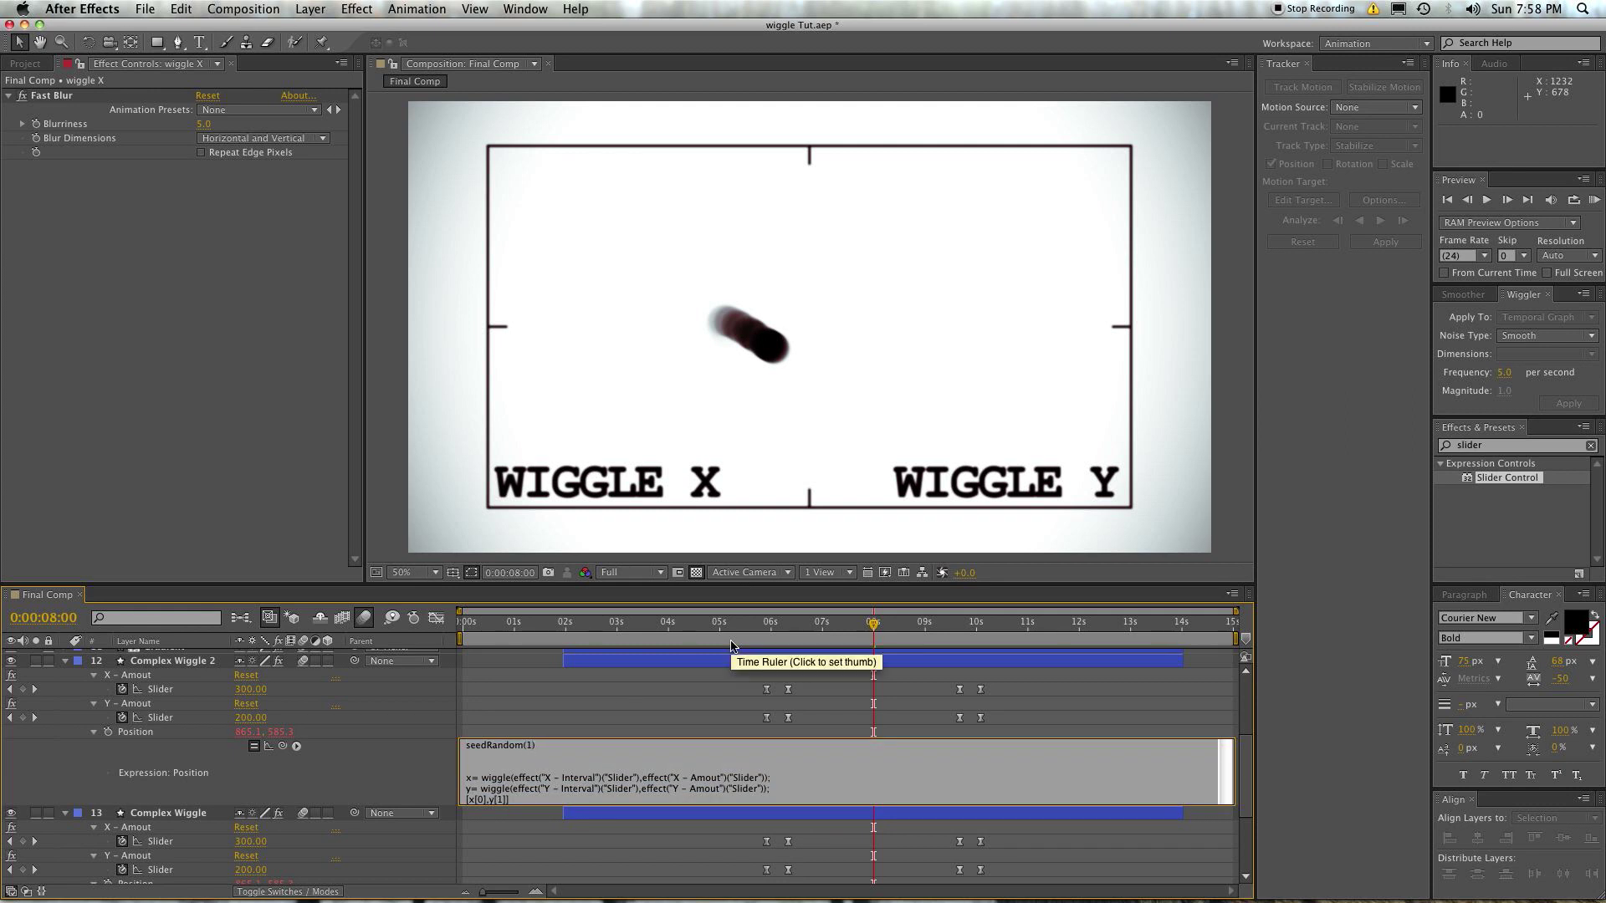
{"action": "key", "text": "BackSpace"}
{"action": "type", "text": "4"}
{"action": "key", "text": "KP_Enter"}
Delete one of the two blank lines below seedRandom(4) in the expression.
{"action": "left_click", "coordinate": [564, 755]}
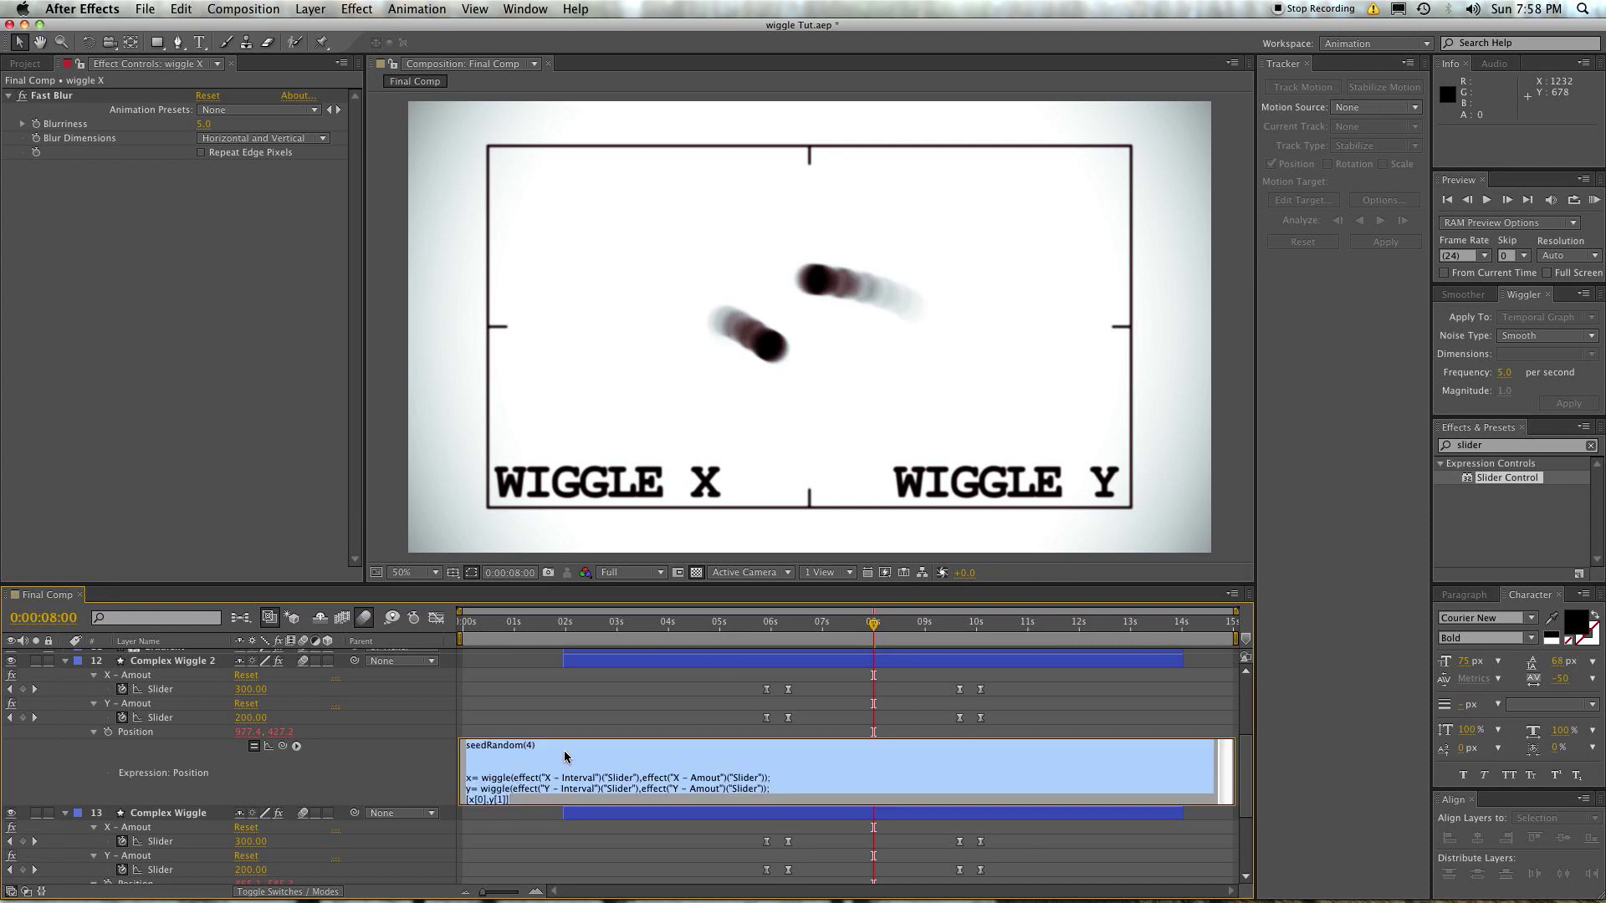
{"action": "left_click", "coordinate": [557, 752]}
{"action": "key", "text": "Delete"}
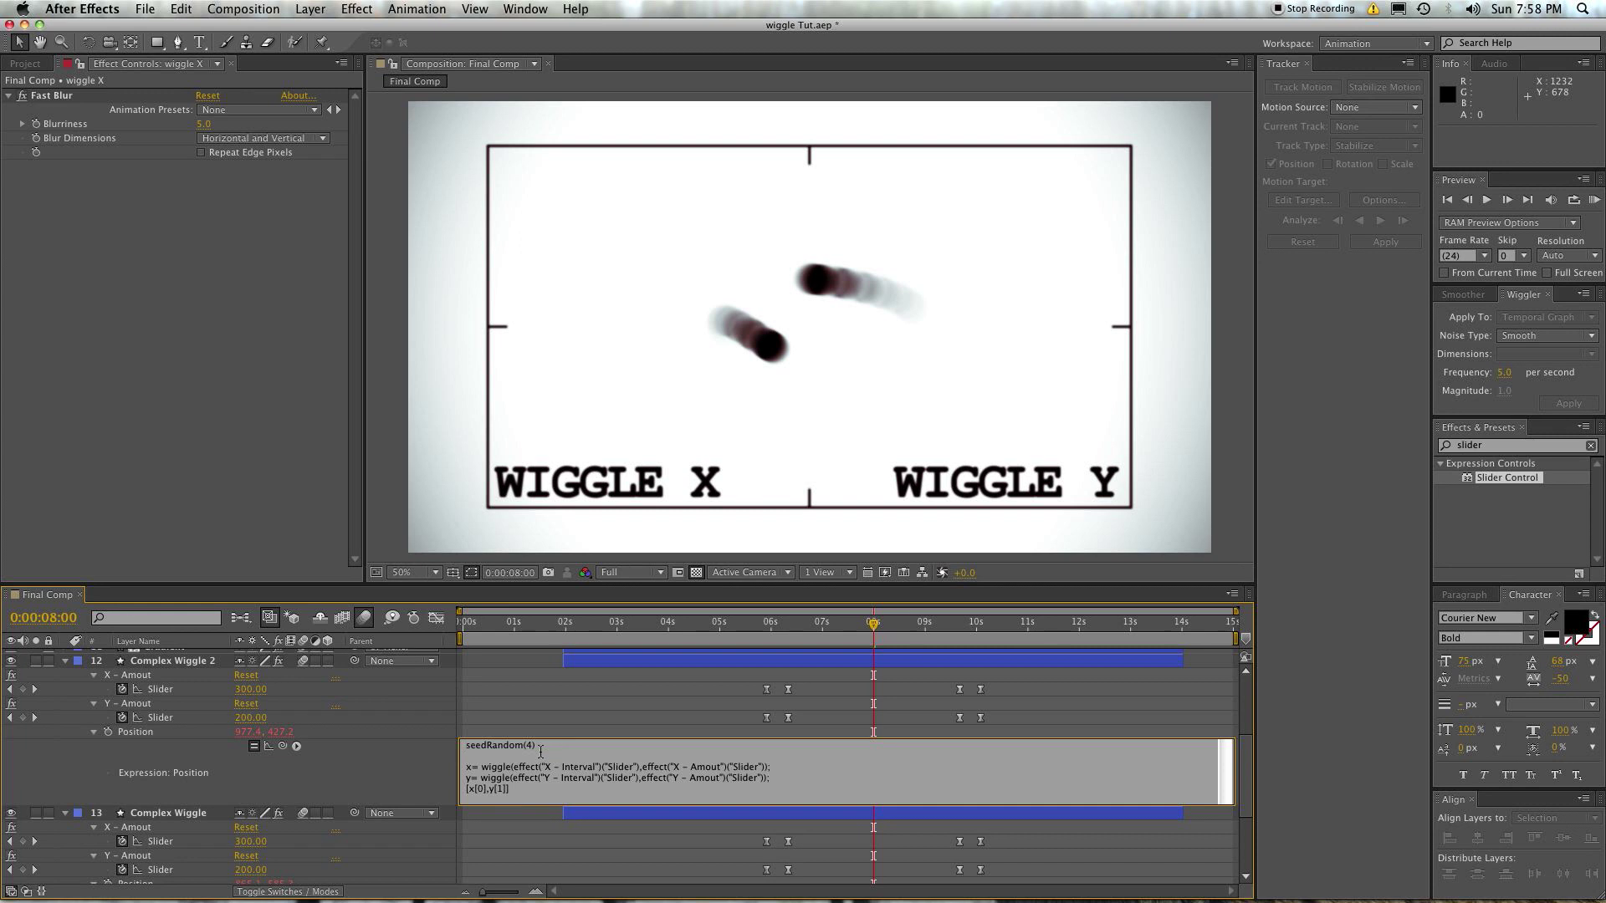
{"action": "left_click", "coordinate": [531, 745]}
Finish the expression edit and duplicate the Gradient layer into Gradient 2 in Final Comp.
{"action": "left_click", "coordinate": [676, 691]}
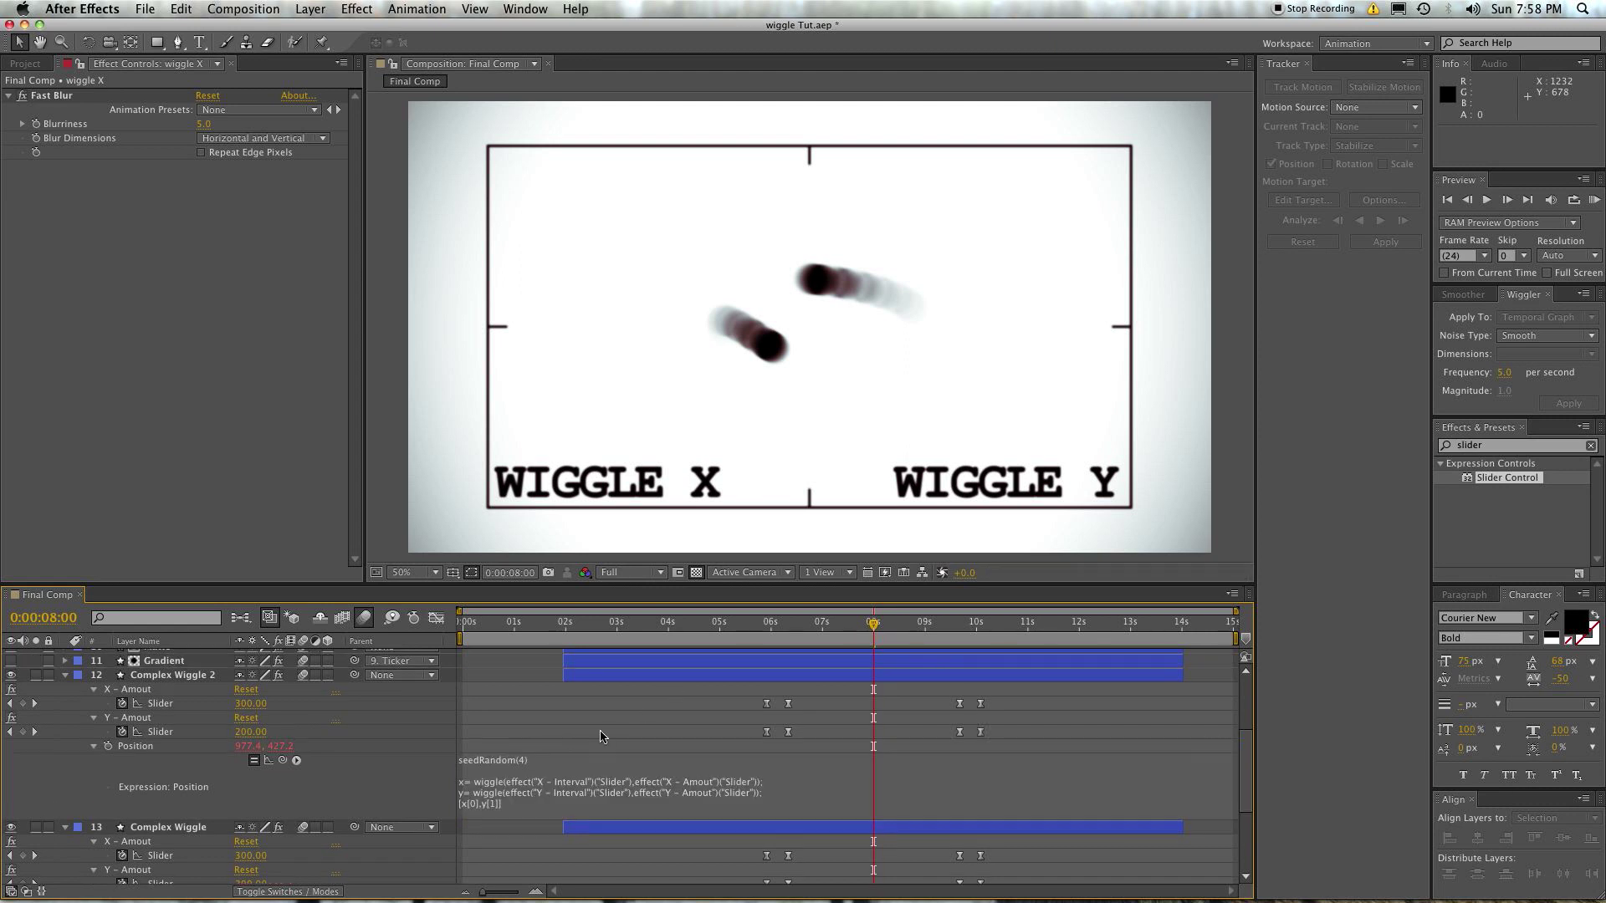
{"action": "scroll", "coordinate": [677, 691], "scroll_direction": "up", "scroll_amount": 3}
{"action": "left_click", "coordinate": [595, 737]}
{"action": "key", "text": "super+d"}
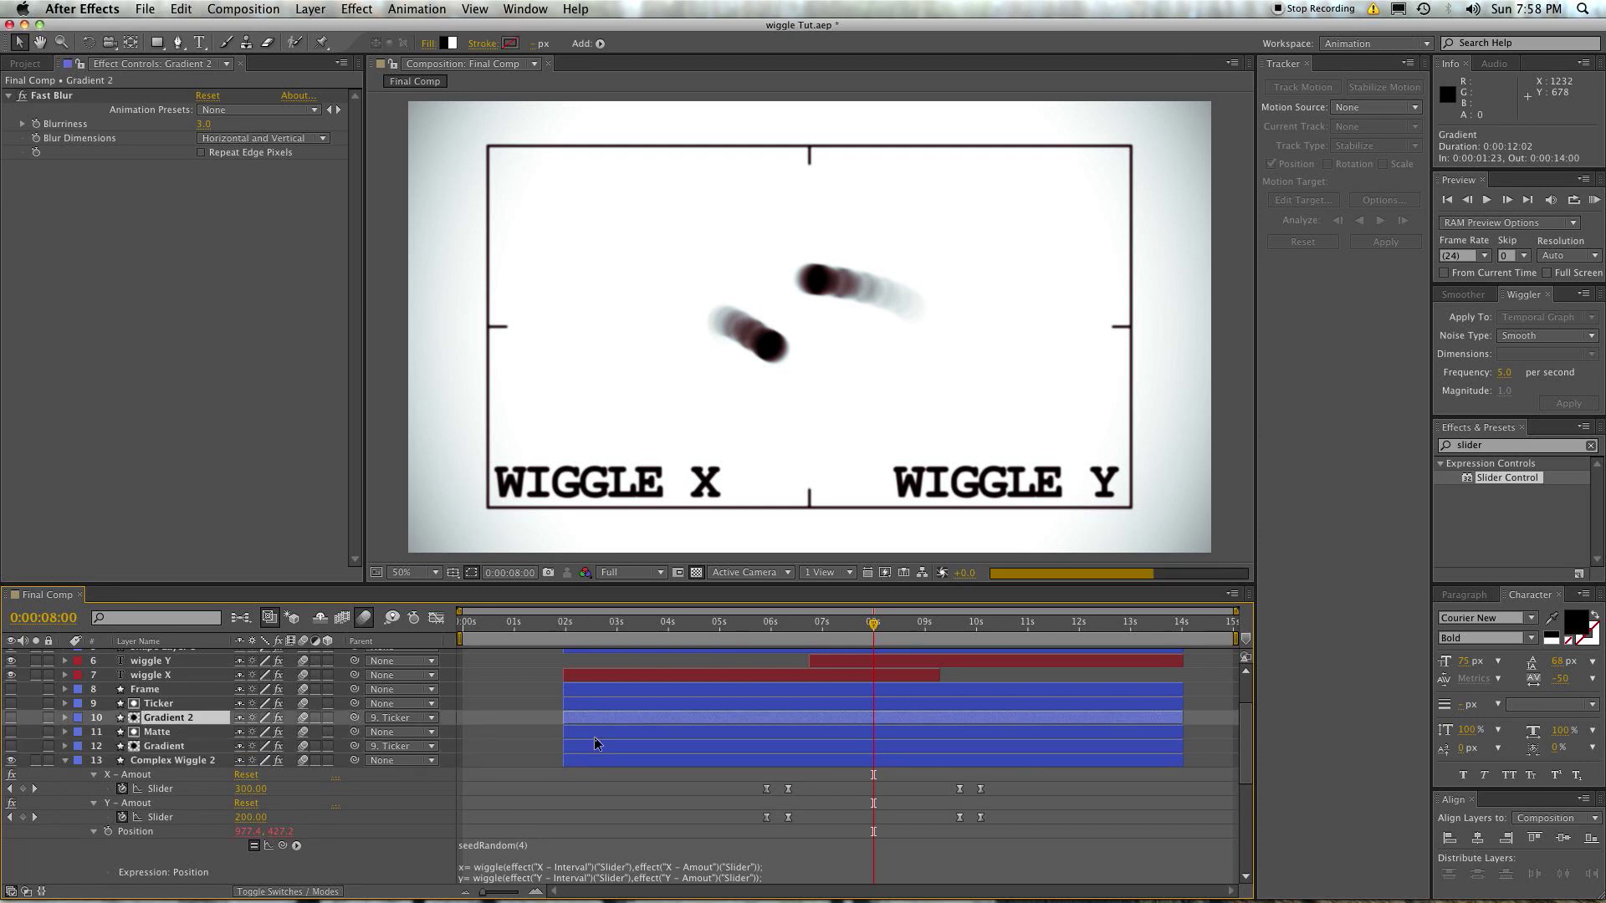
{"action": "scroll", "coordinate": [586, 786], "scroll_direction": "down", "scroll_amount": 2}
{"action": "scroll", "coordinate": [572, 799], "scroll_direction": "down", "scroll_amount": 3}
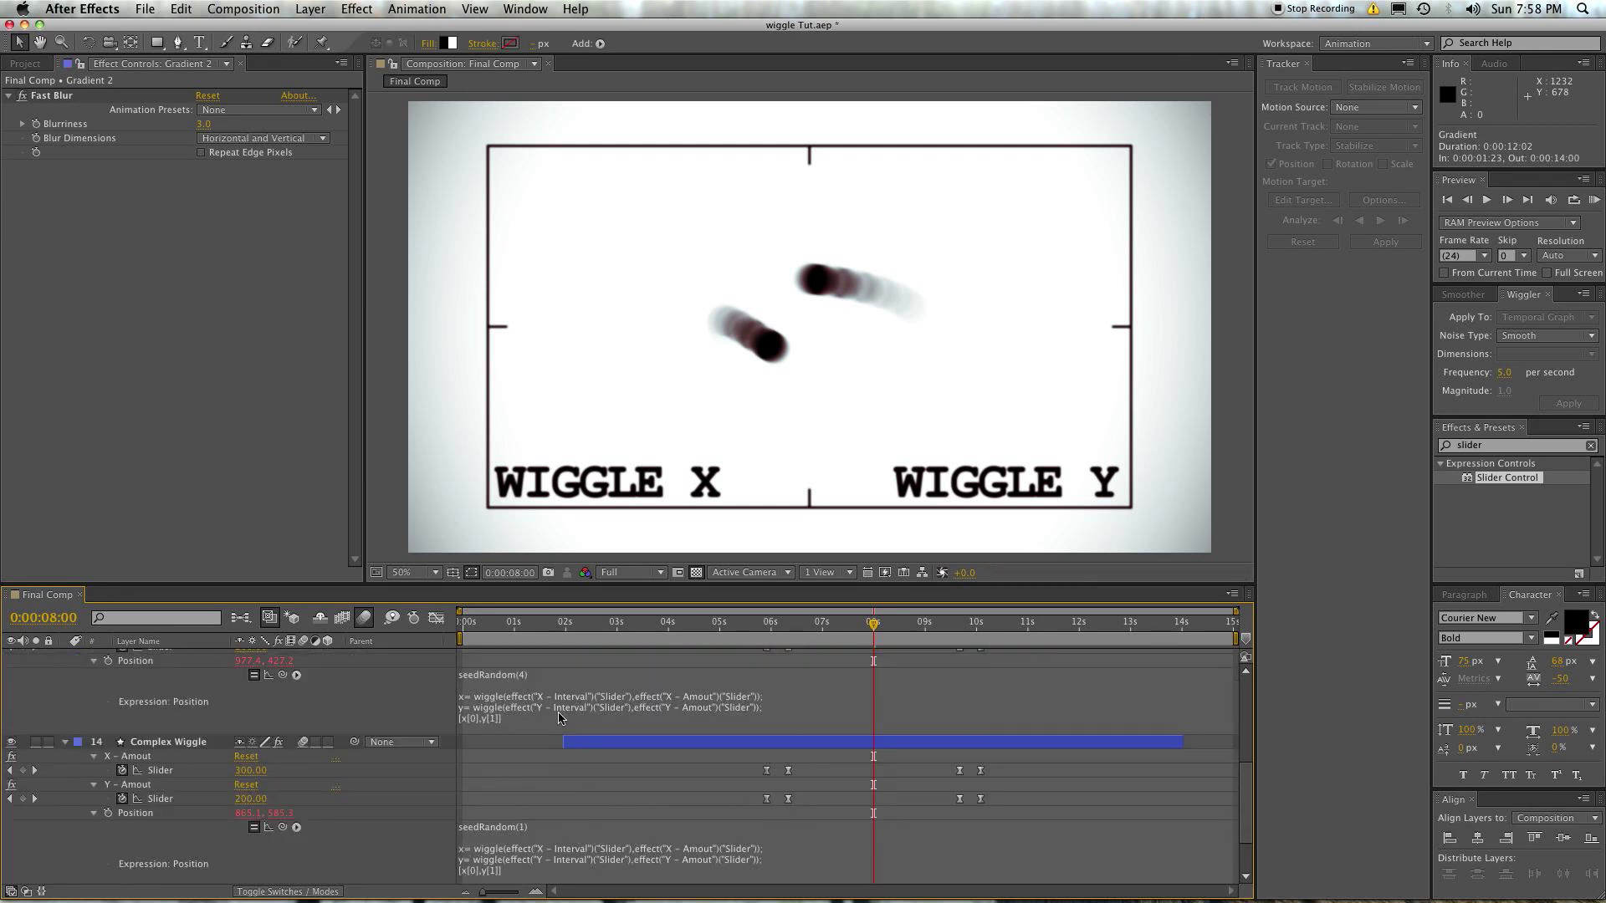